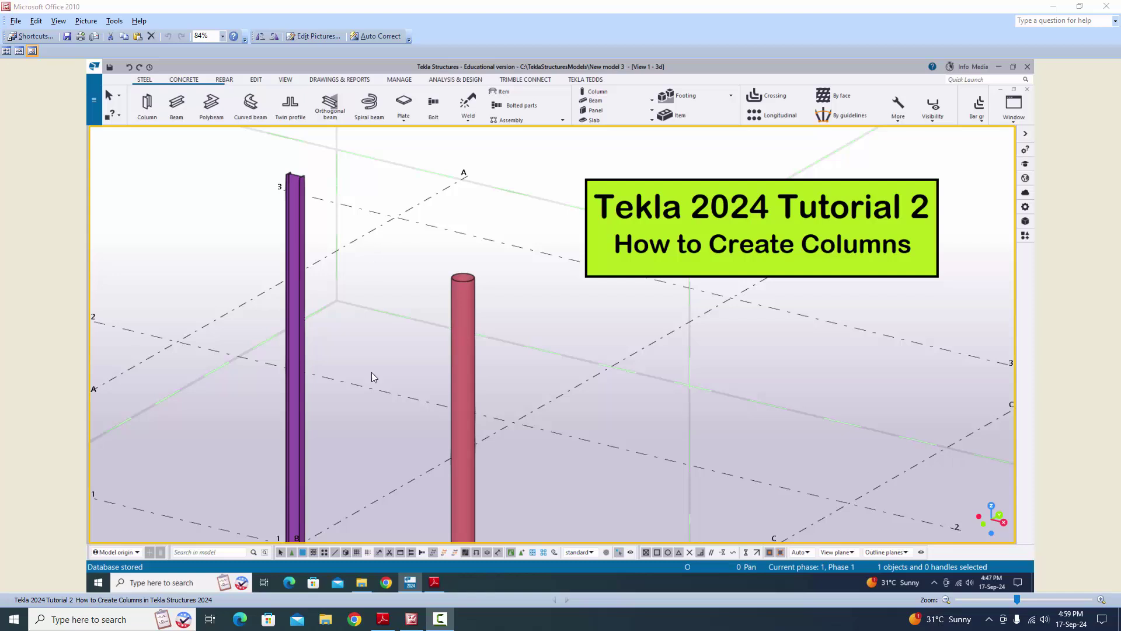
Bring the exercise PDF with columns EX-1 and EX-2 to the front.
click(383, 620)
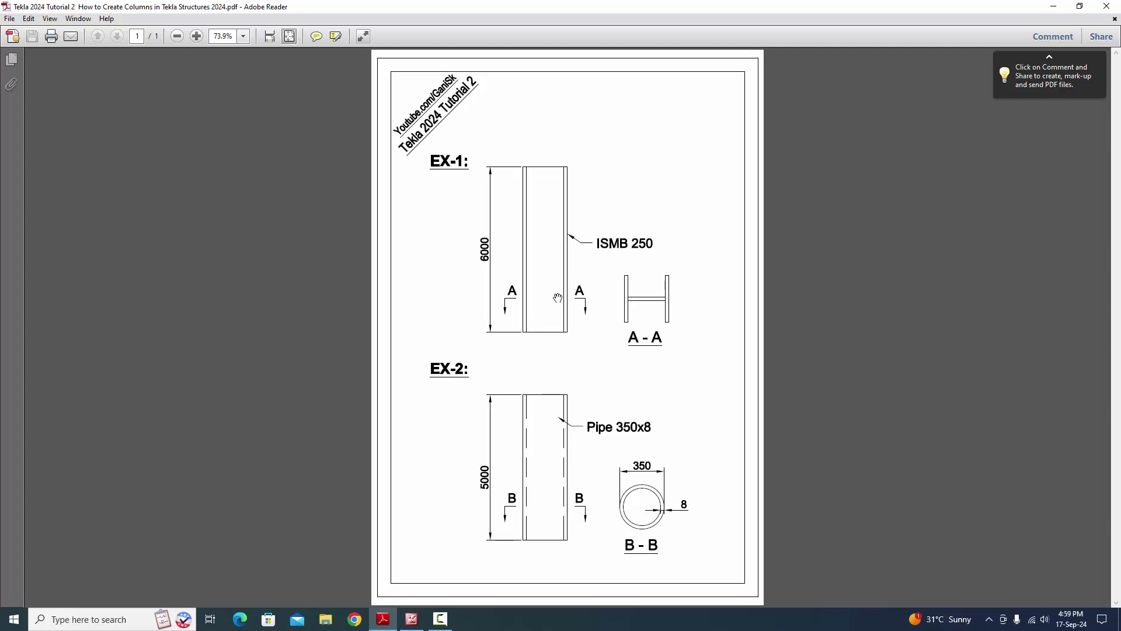
Minimize Adobe Reader and Picture Manager to reveal the Tekla desktop shortcut.
click(1053, 7)
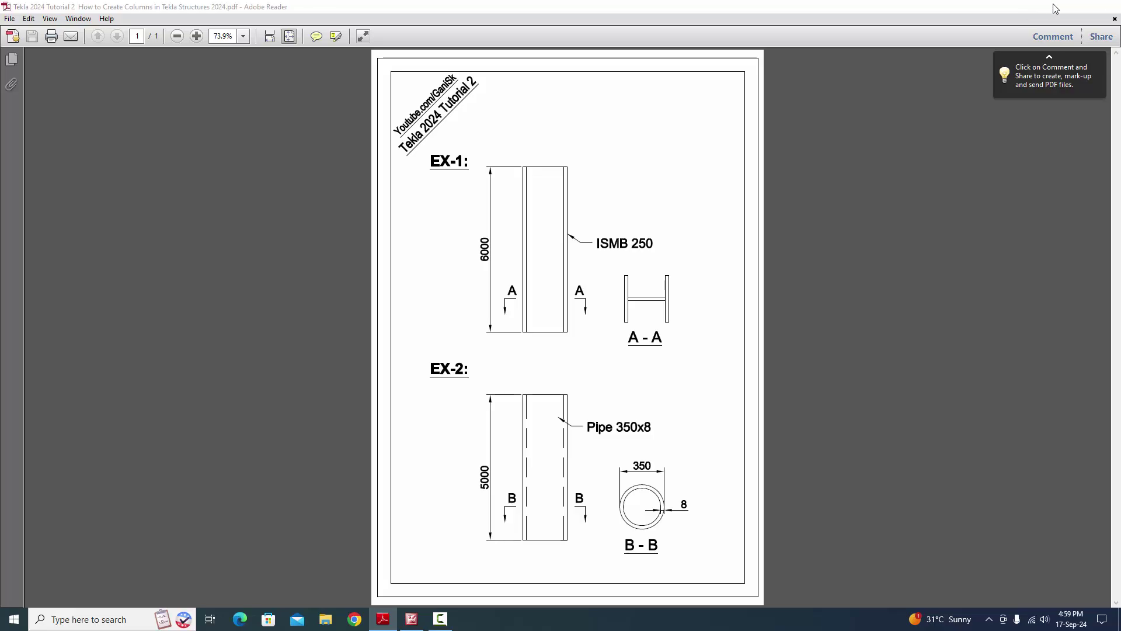
click(1053, 8)
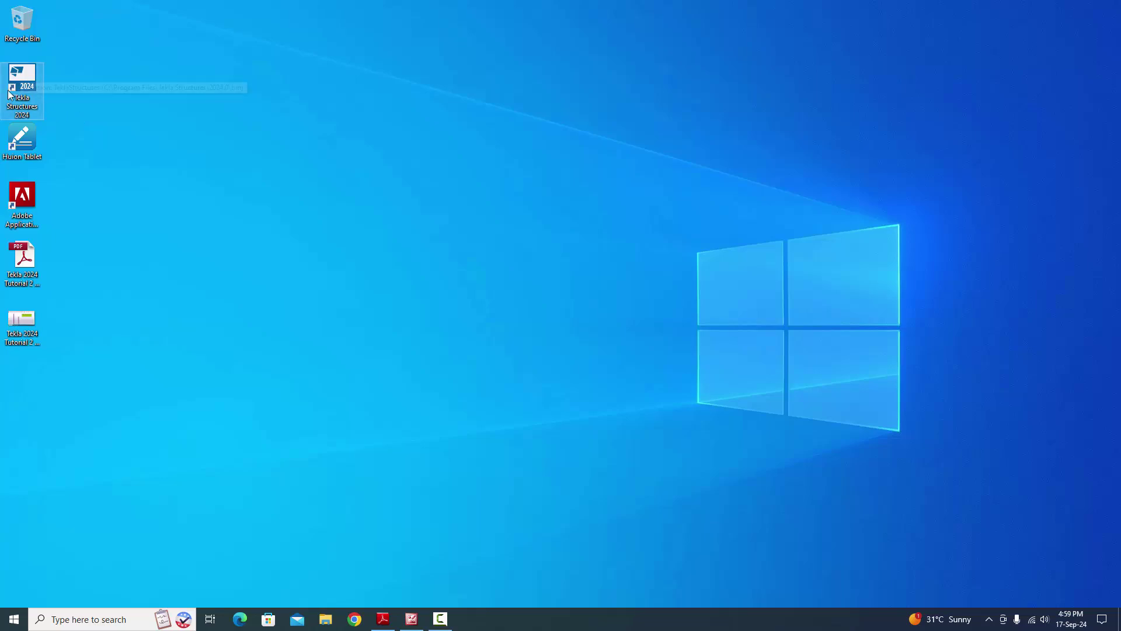
Launch Tekla Structures 2024 and keep India as the environment.
double_click(23, 74)
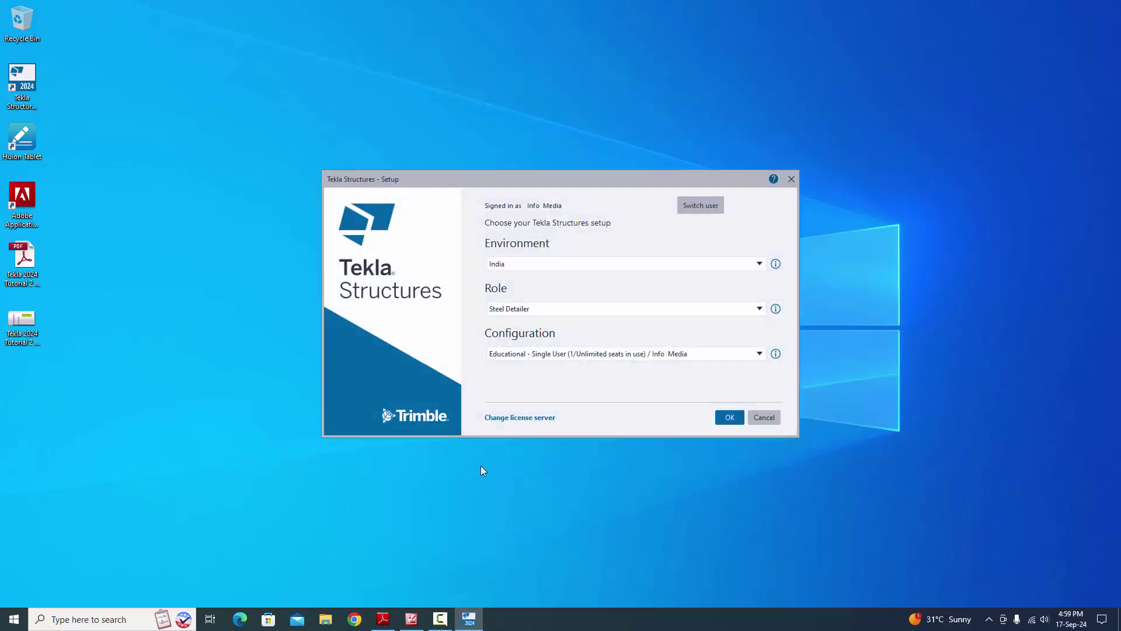
click(536, 266)
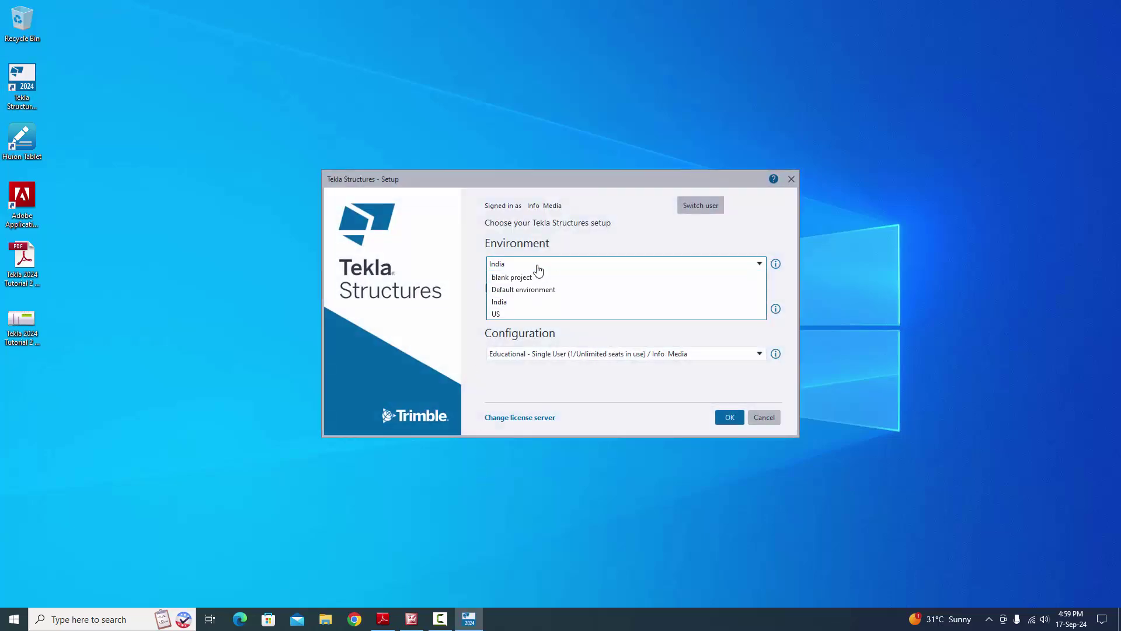
click(516, 302)
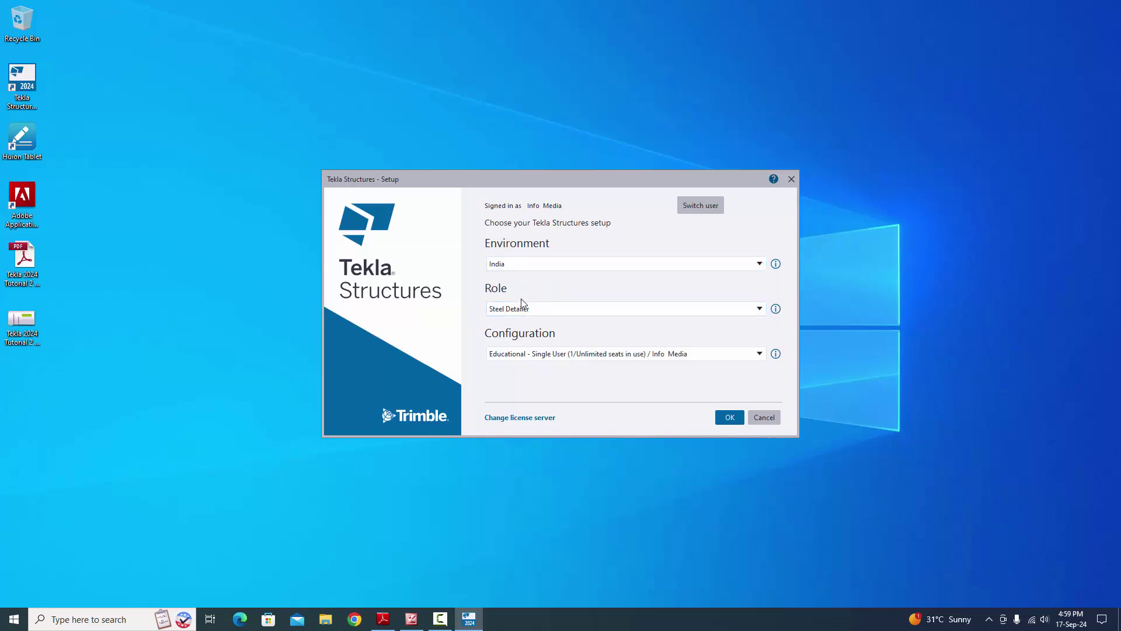
Choose the Steel Detailer role and Educational configuration, then start the program.
click(534, 310)
click(528, 321)
click(513, 311)
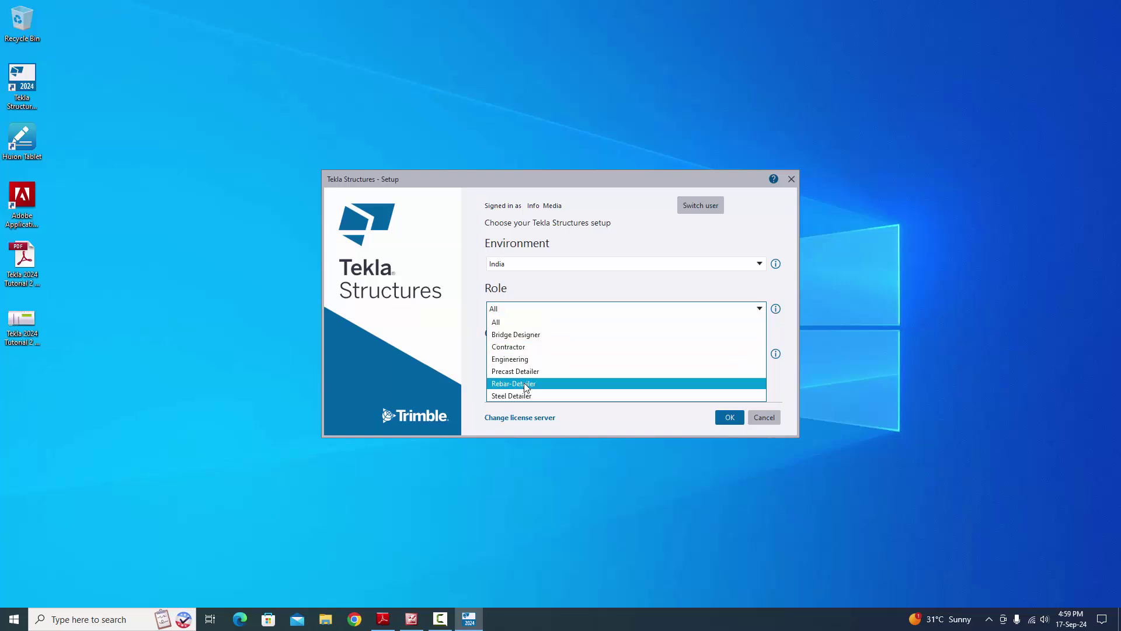
click(524, 396)
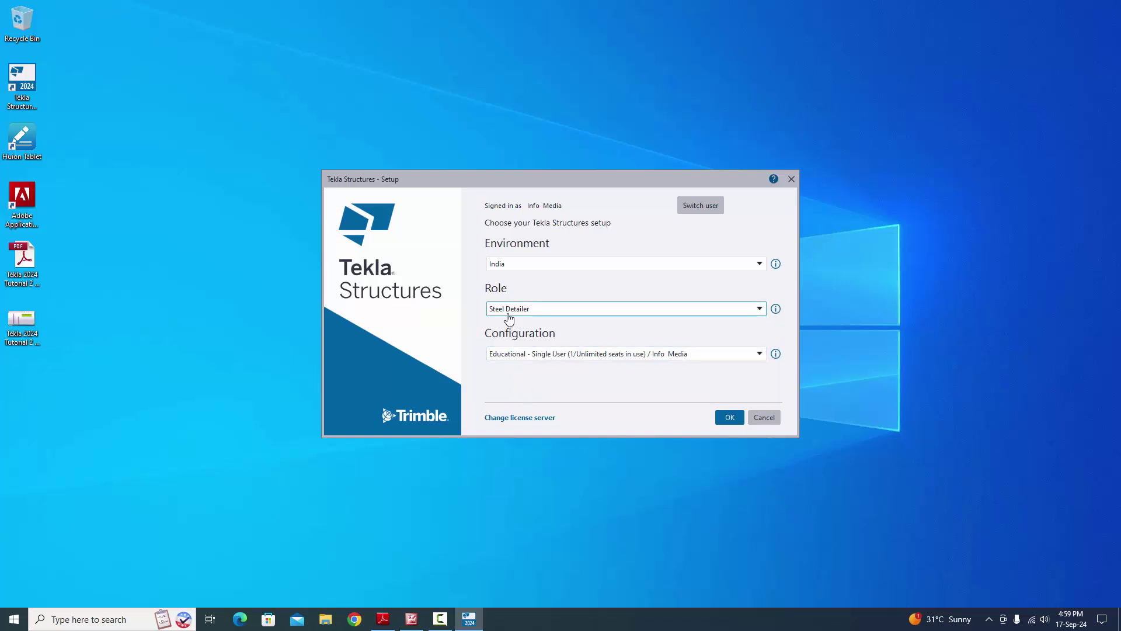
click(506, 310)
click(516, 396)
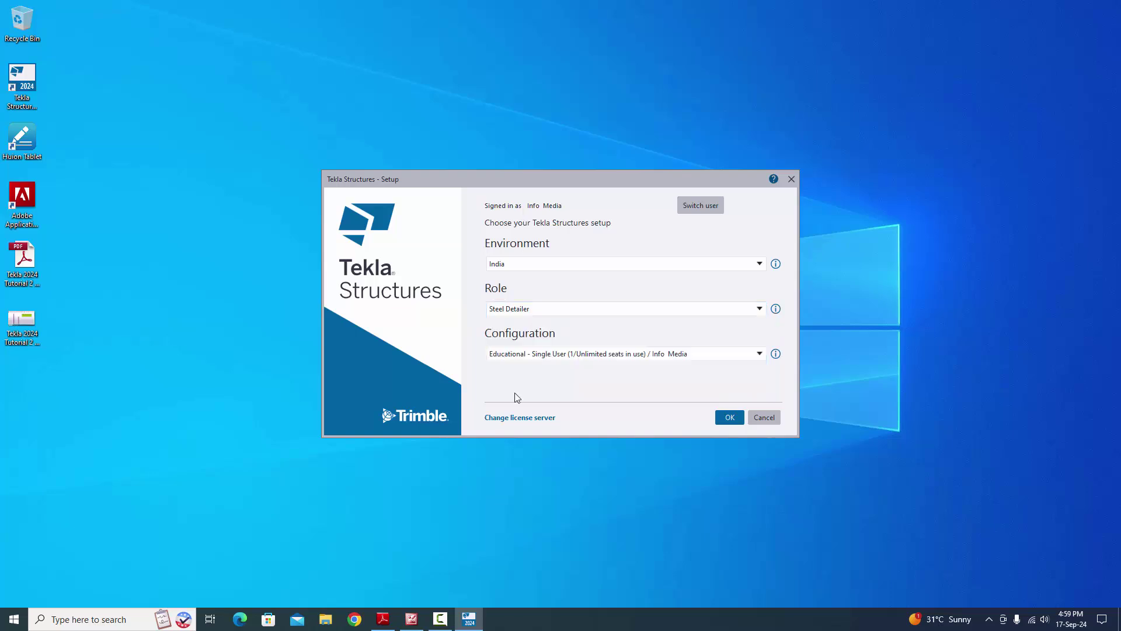
click(521, 362)
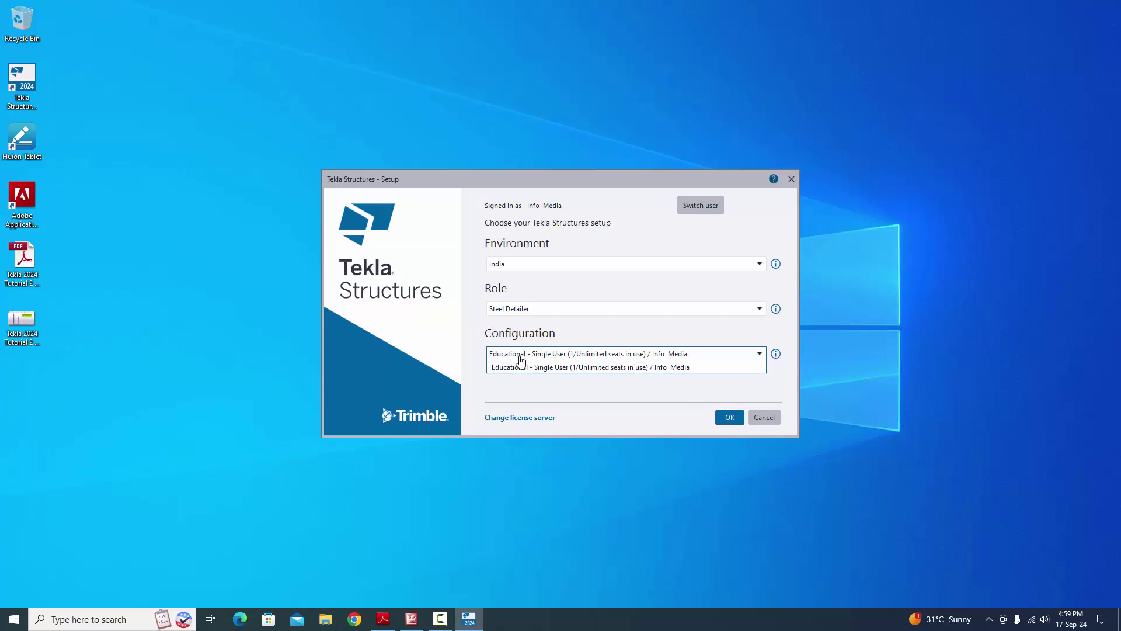
click(520, 365)
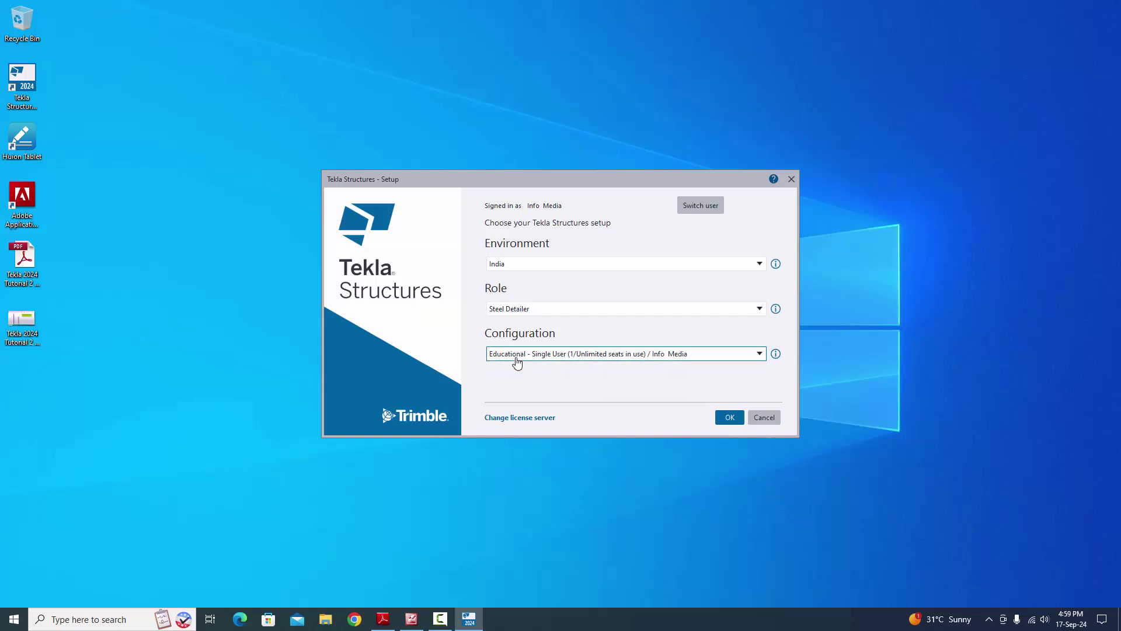
click(729, 417)
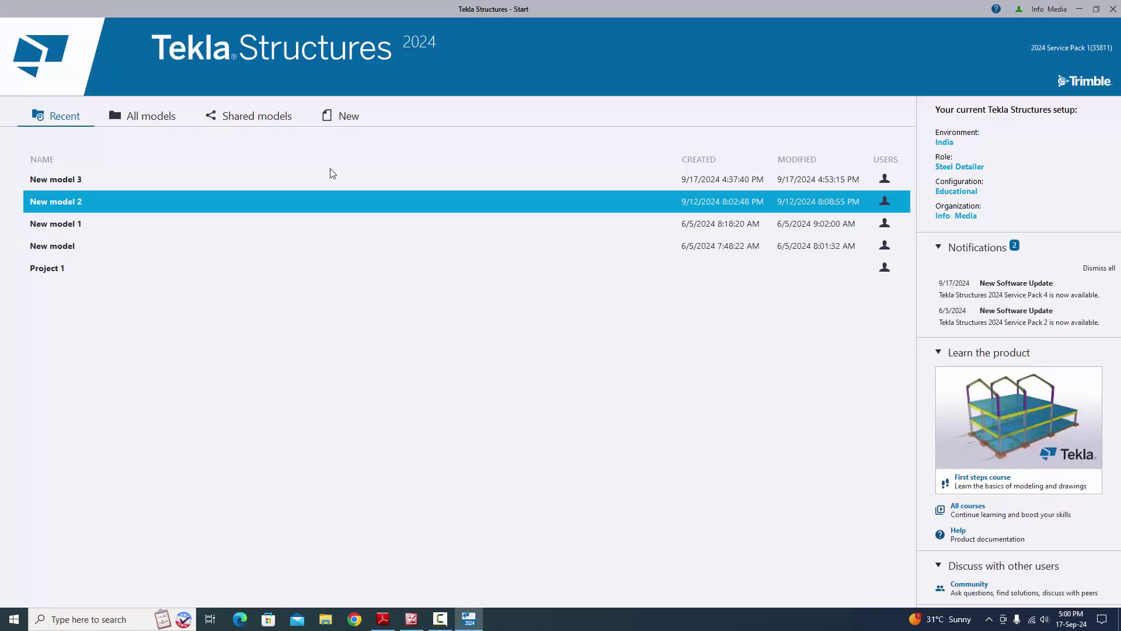
Start a new Blank model and name it 'Project 1 create columns'.
click(348, 118)
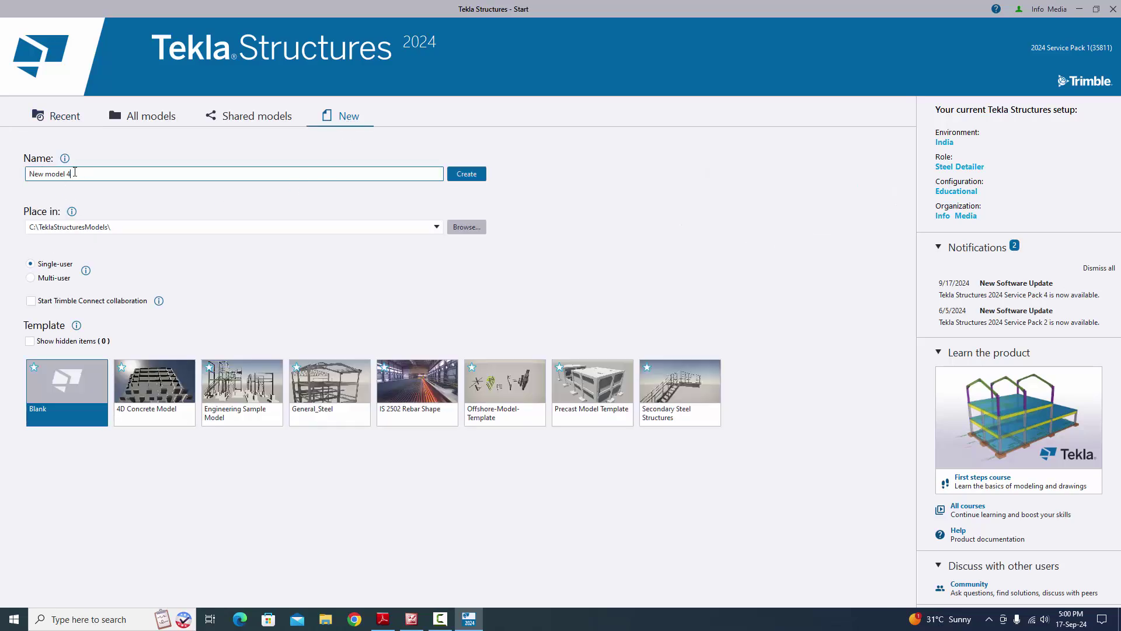
key(BackSpace)
key(BackSpace)
key(BackSpace)
key(BackSpace)
key(BackSpace)
key(BackSpace)
key(BackSpace)
key(BackSpace)
key(BackSpace)
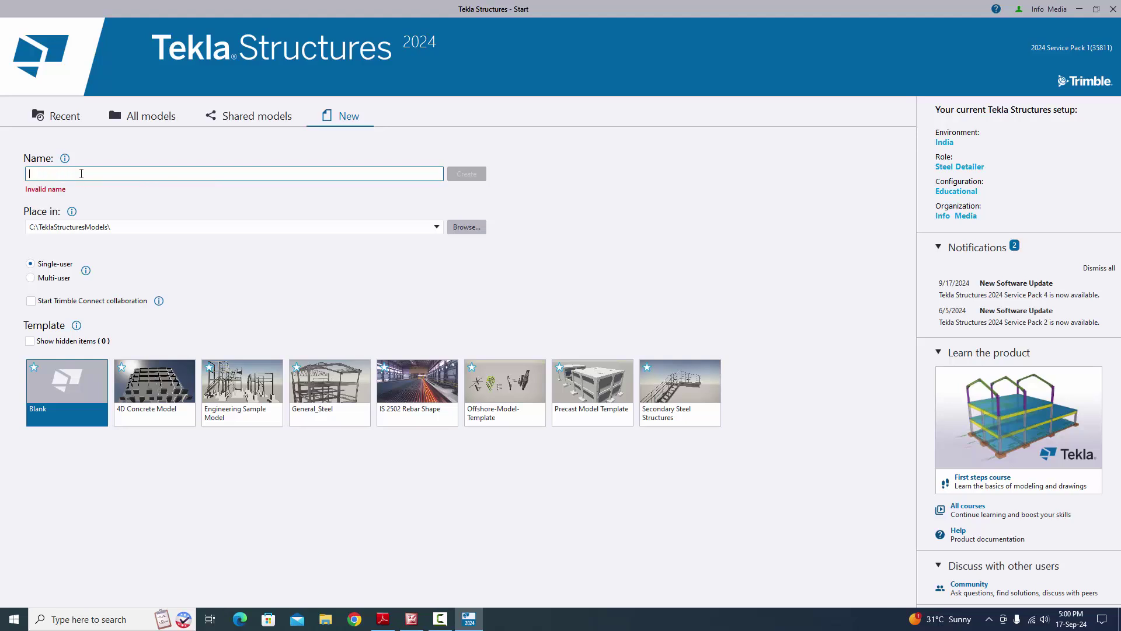
text(c0)
key(BackSpace)
key(BackSpace)
text(Colo)
text(umns in Project 1)
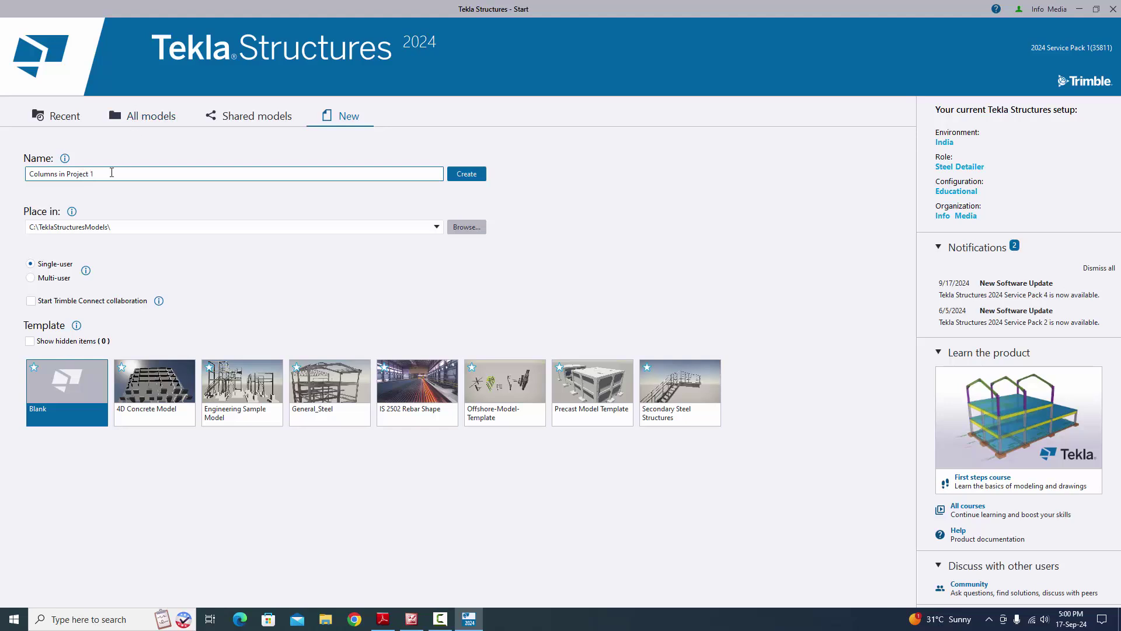
drag(95, 174, 19, 180)
text(Project 1 create columns)
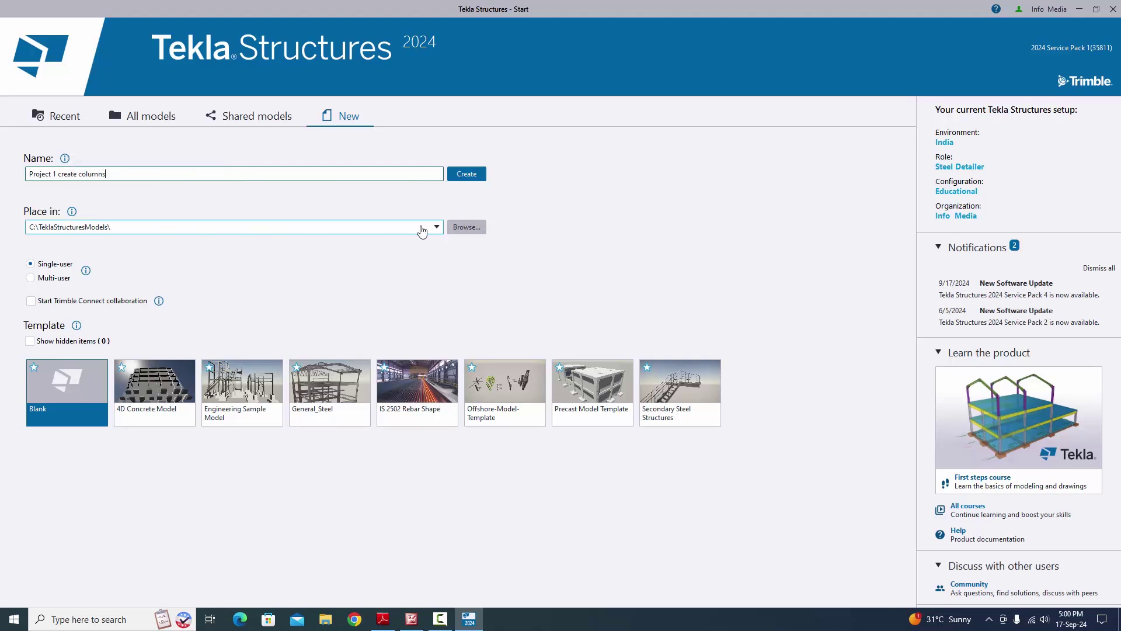
click(467, 227)
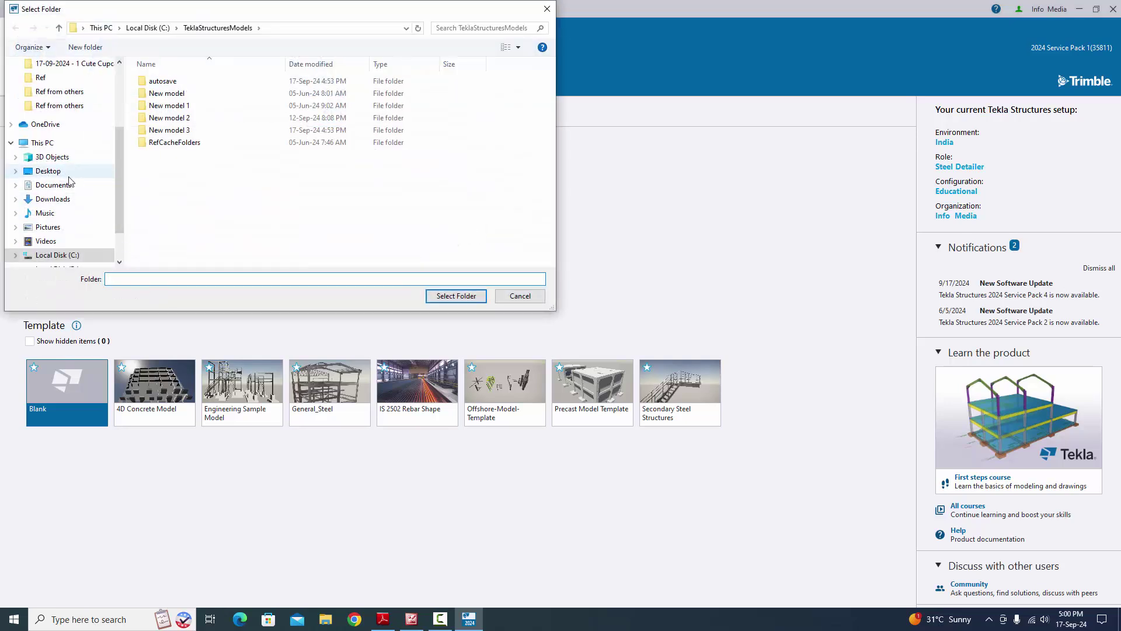
scroll(59, 111, up, 1)
scroll(56, 146, down, 2)
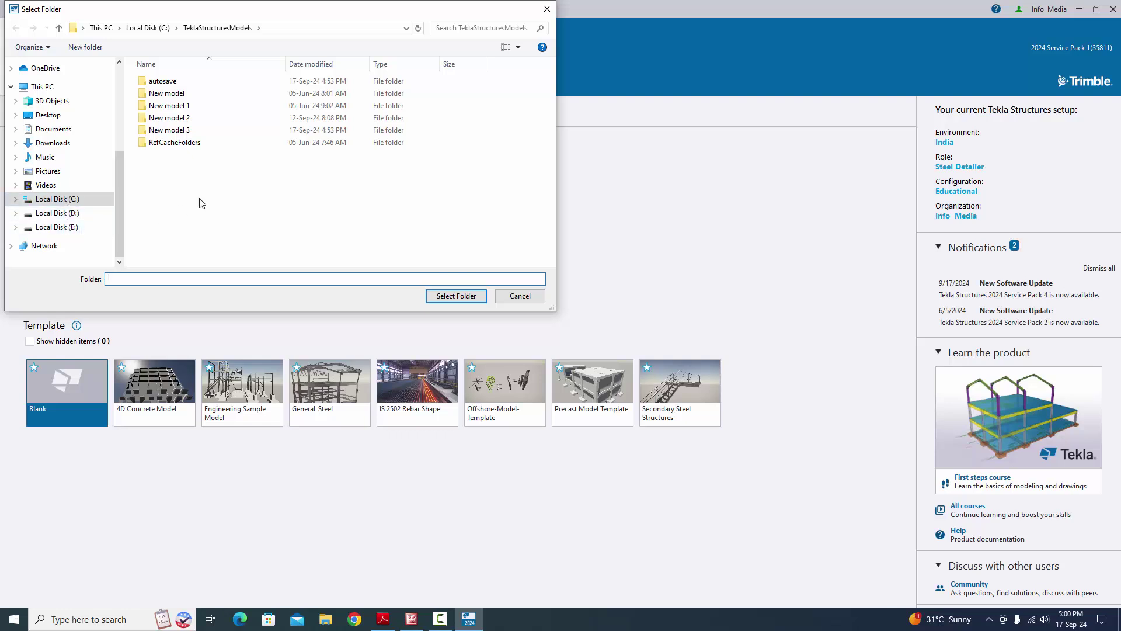
click(547, 11)
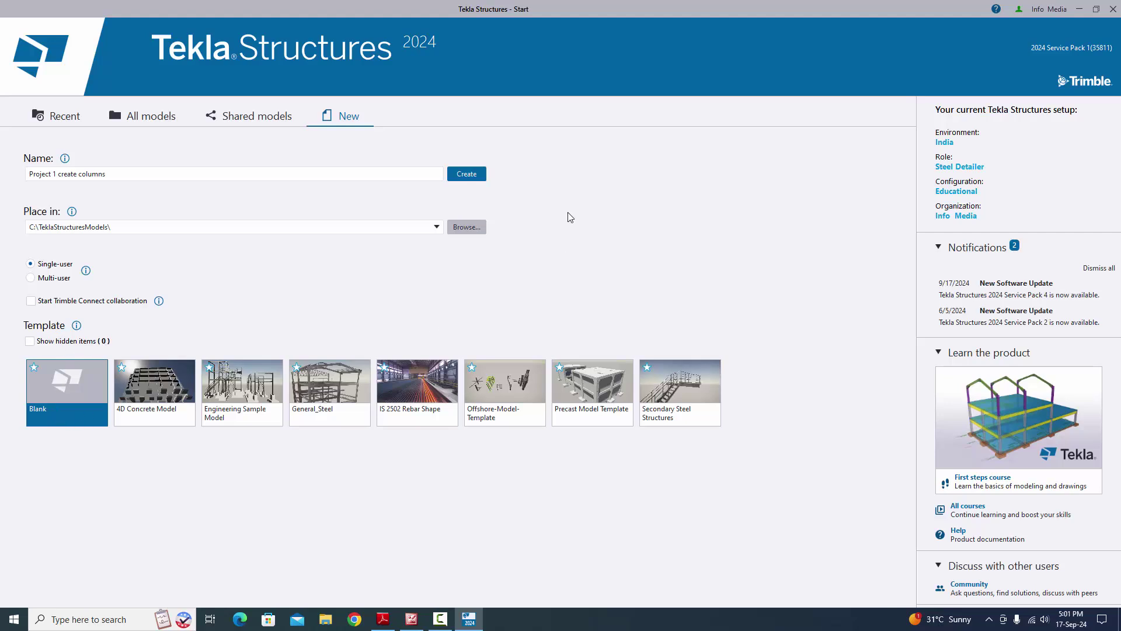
Create the model, accept the educational-licence save prompt, and maximize and zoom View 1 - 3d.
click(472, 177)
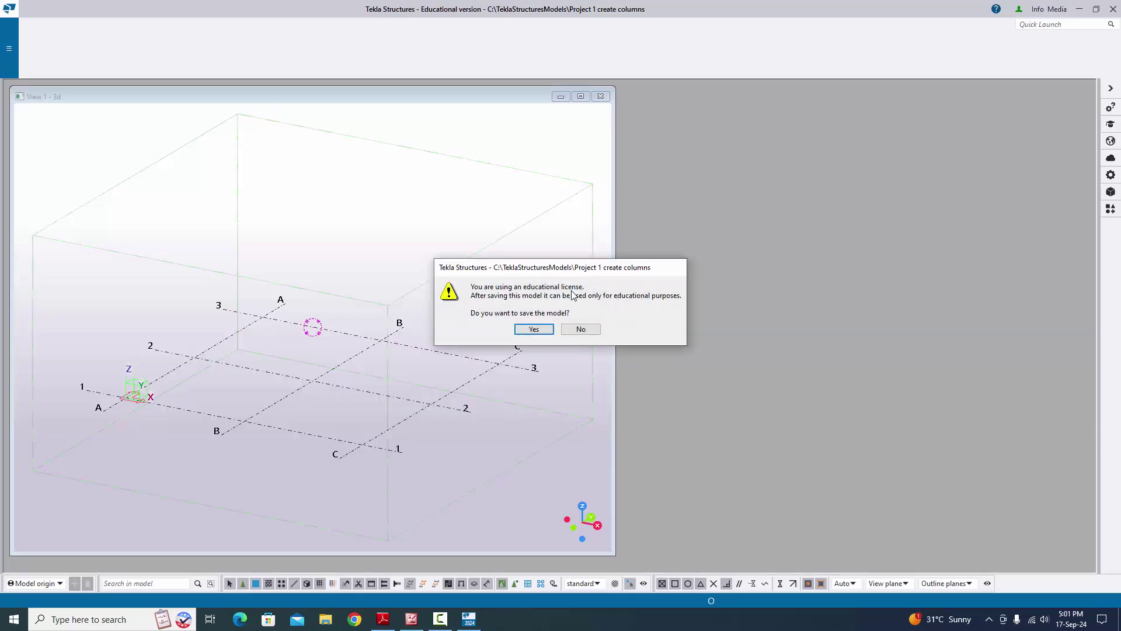
click(533, 329)
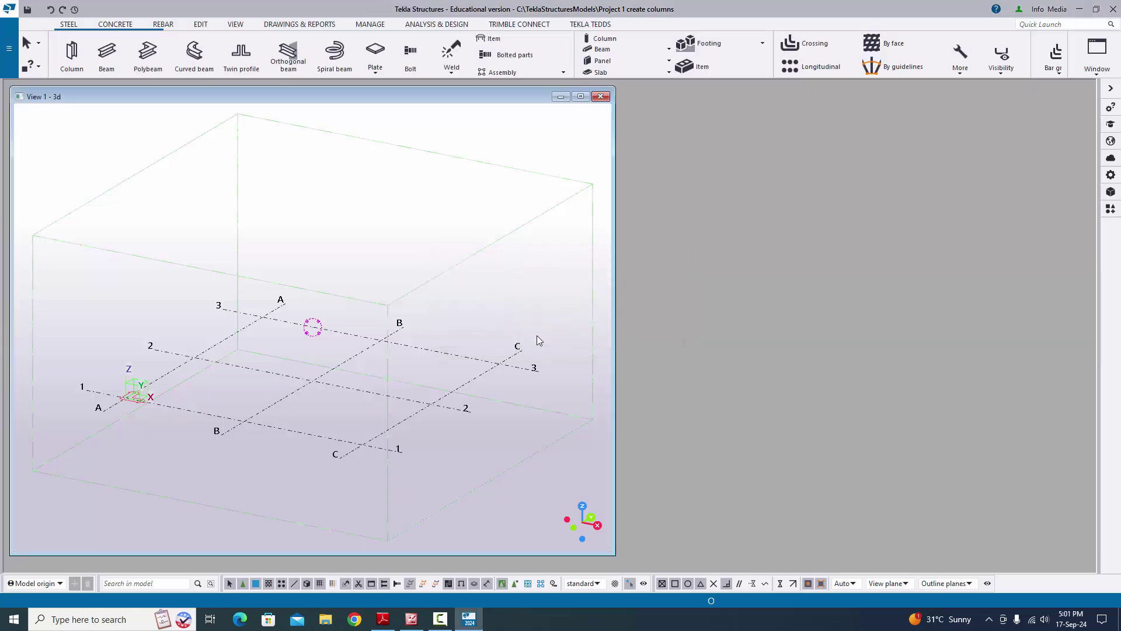
click(581, 97)
scroll(559, 268, up, 3)
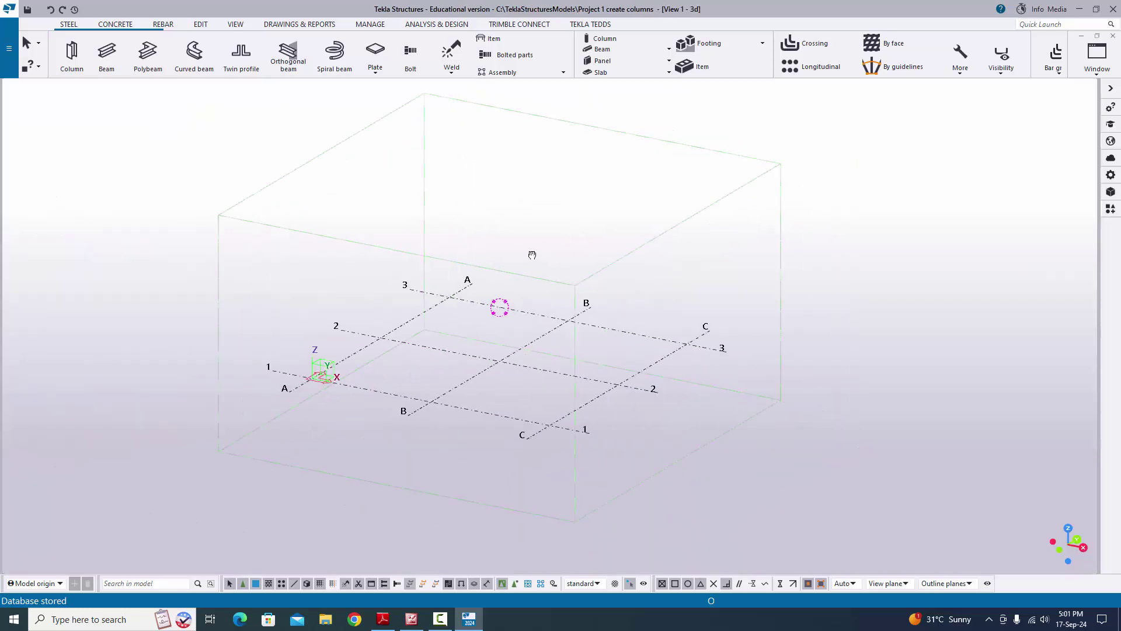
scroll(303, 363, up, 2)
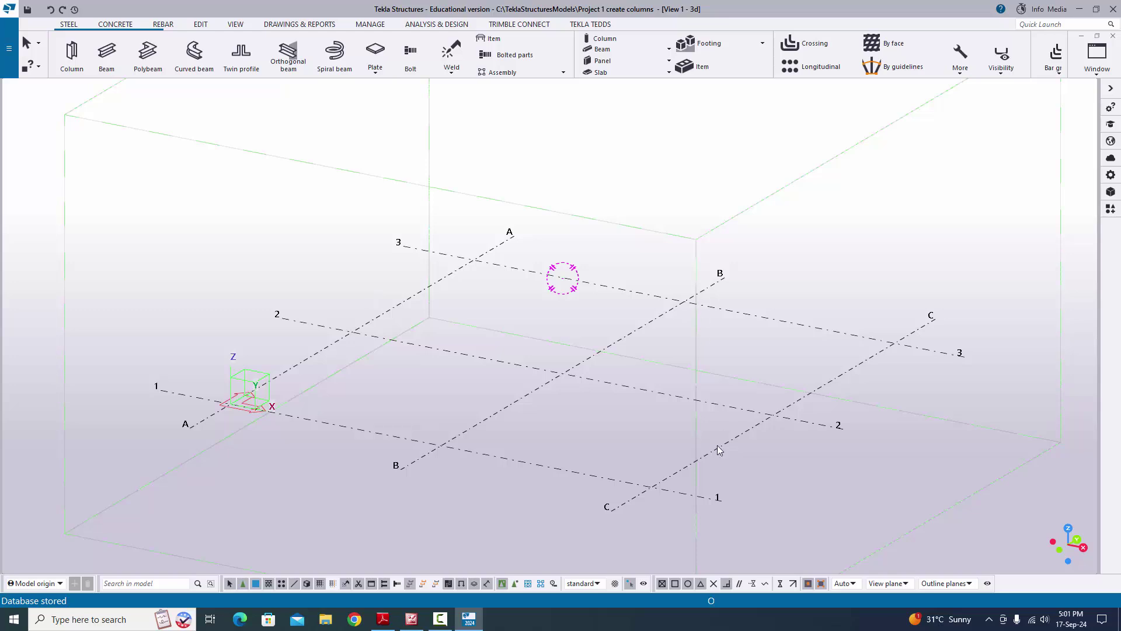
scroll(518, 414, up, 3)
scroll(516, 412, down, 2)
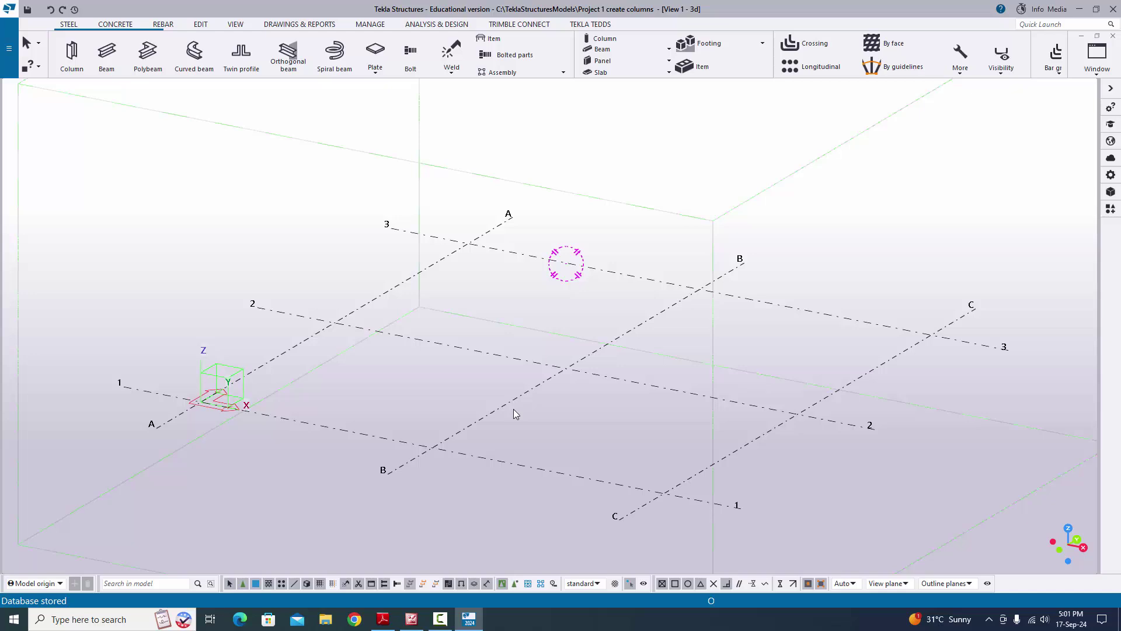
scroll(513, 409, up, 2)
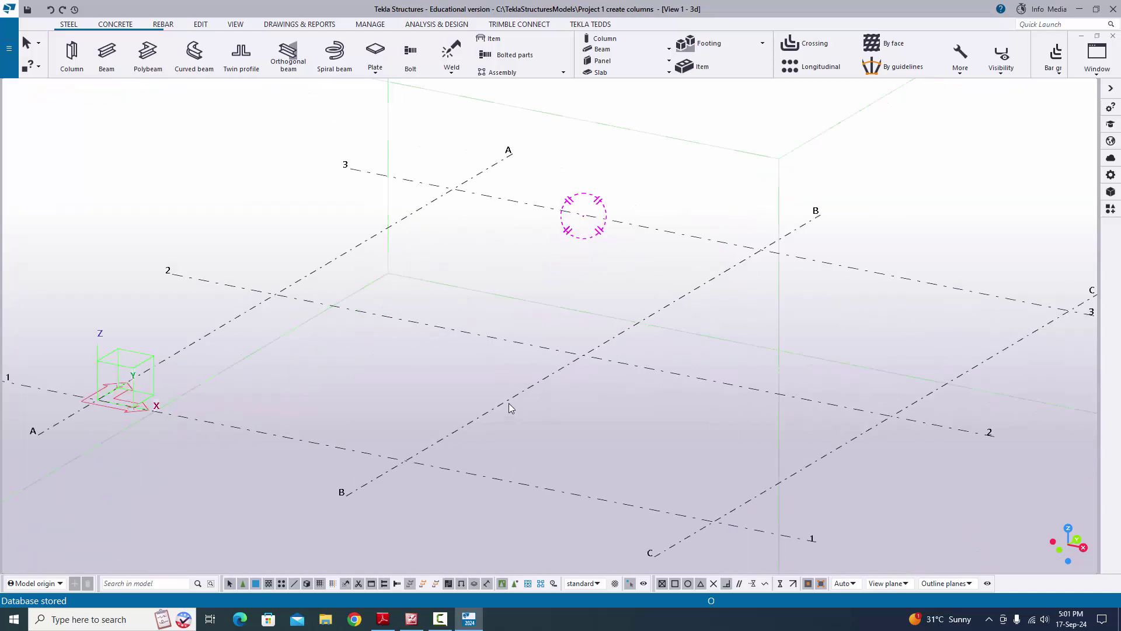
double_click(507, 399)
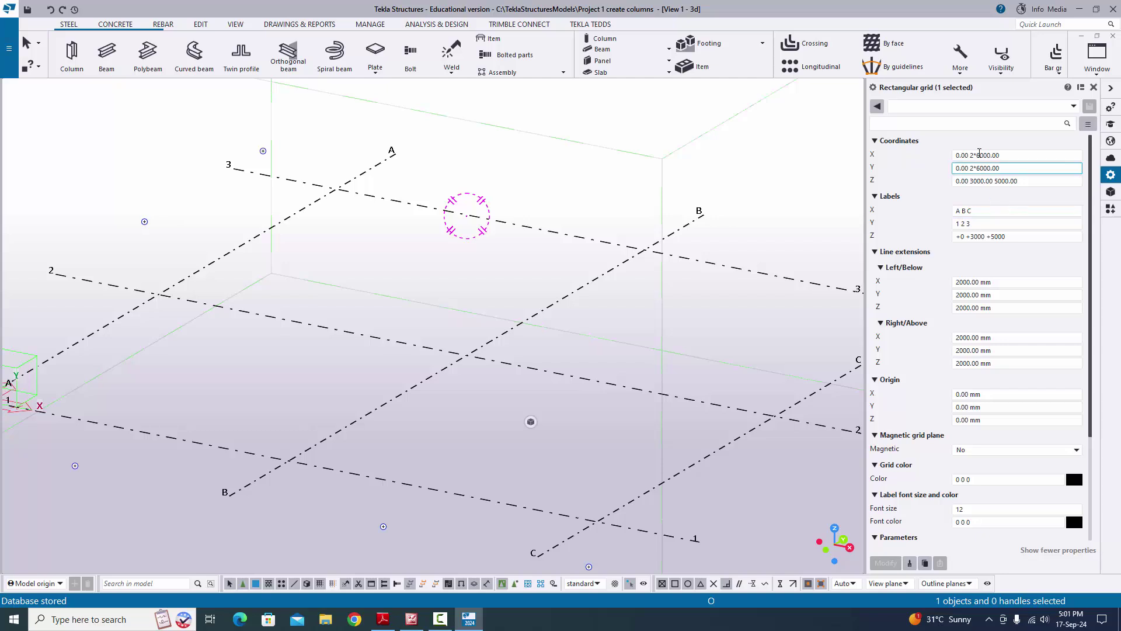
click(973, 237)
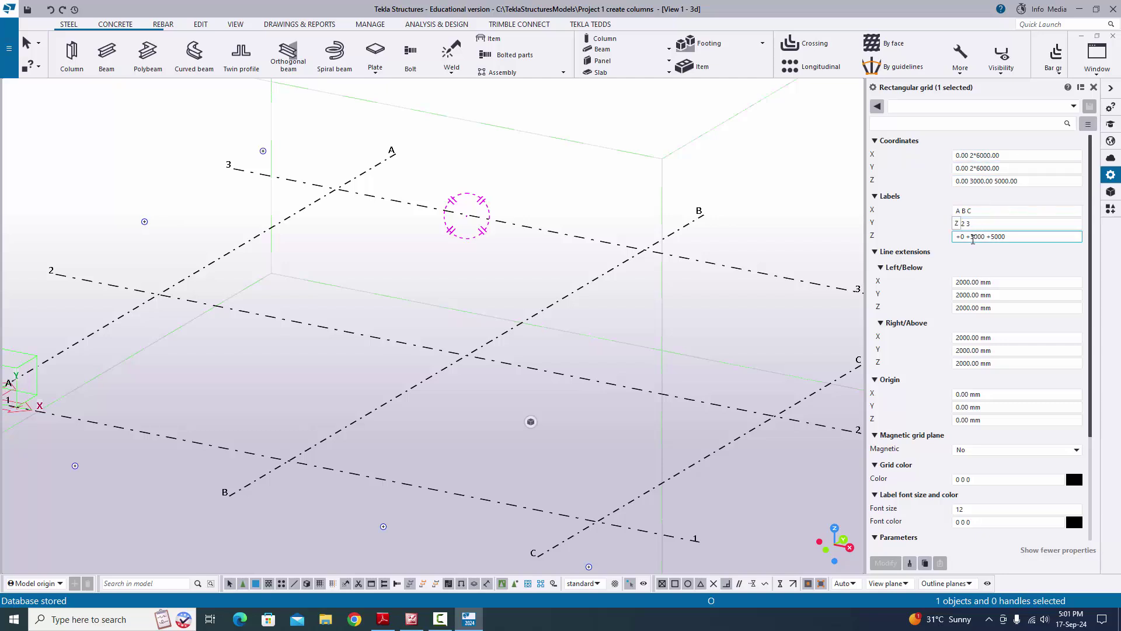
click(988, 169)
click(1094, 89)
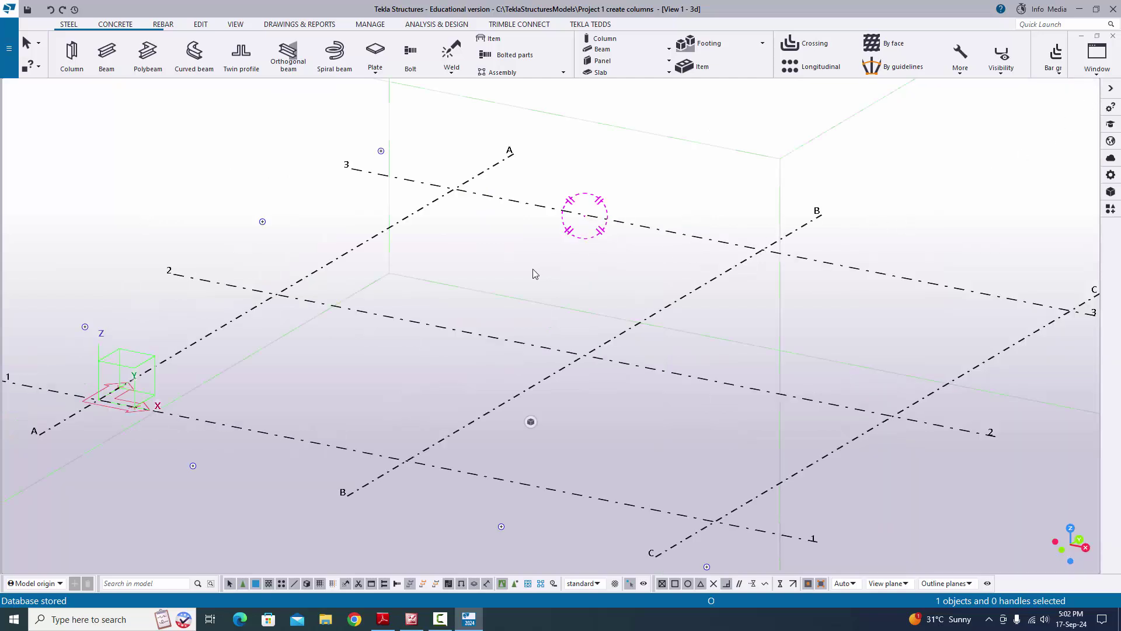
scroll(524, 276, down, 5)
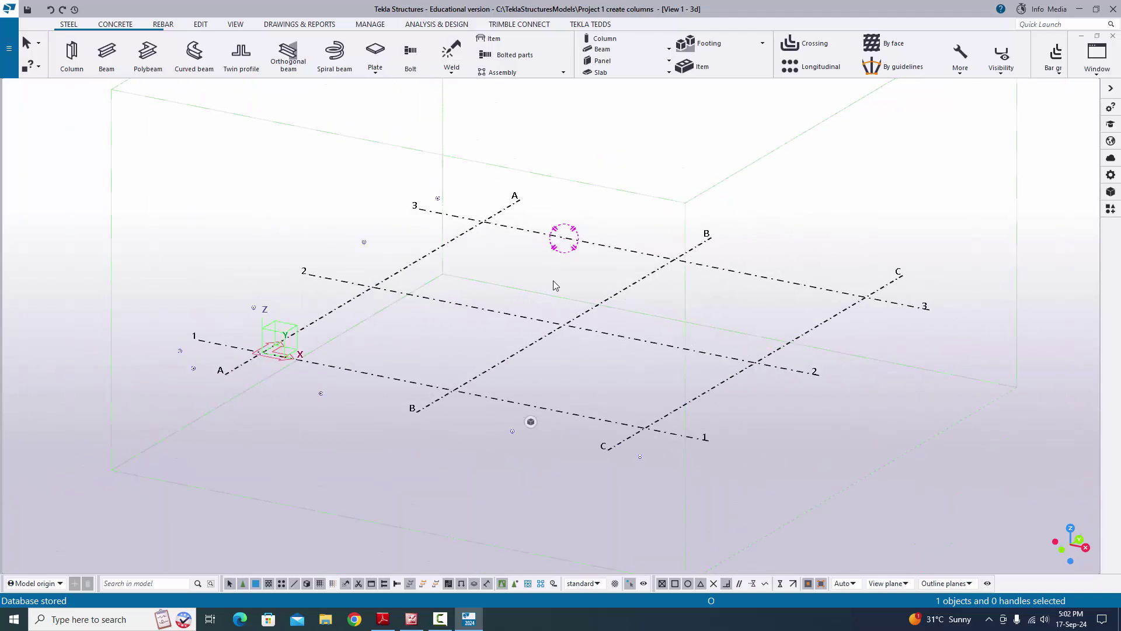
Open the Creation of views along grid lines dialog from grid line B.
middle_drag(562, 285, 474, 313)
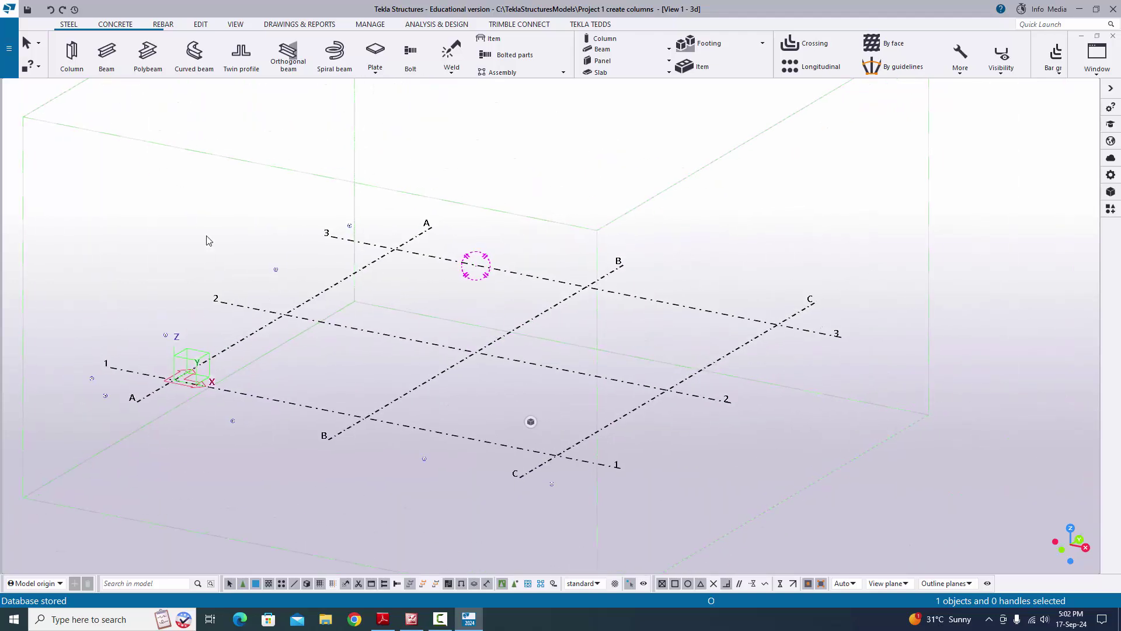
click(495, 337)
right_click(496, 338)
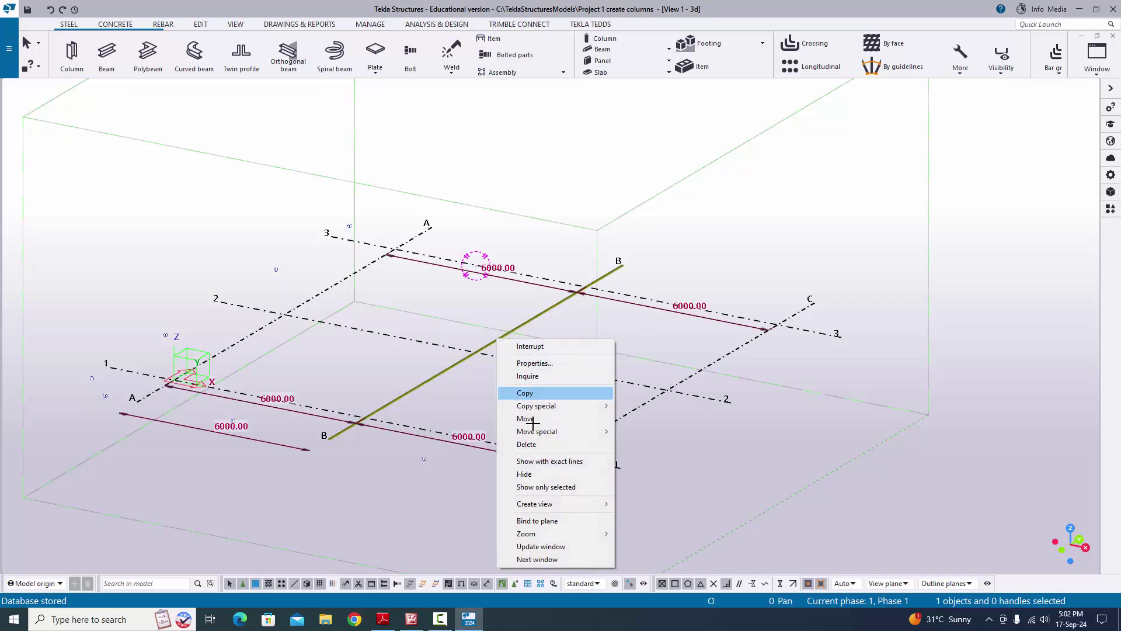
mouse_move(546, 503)
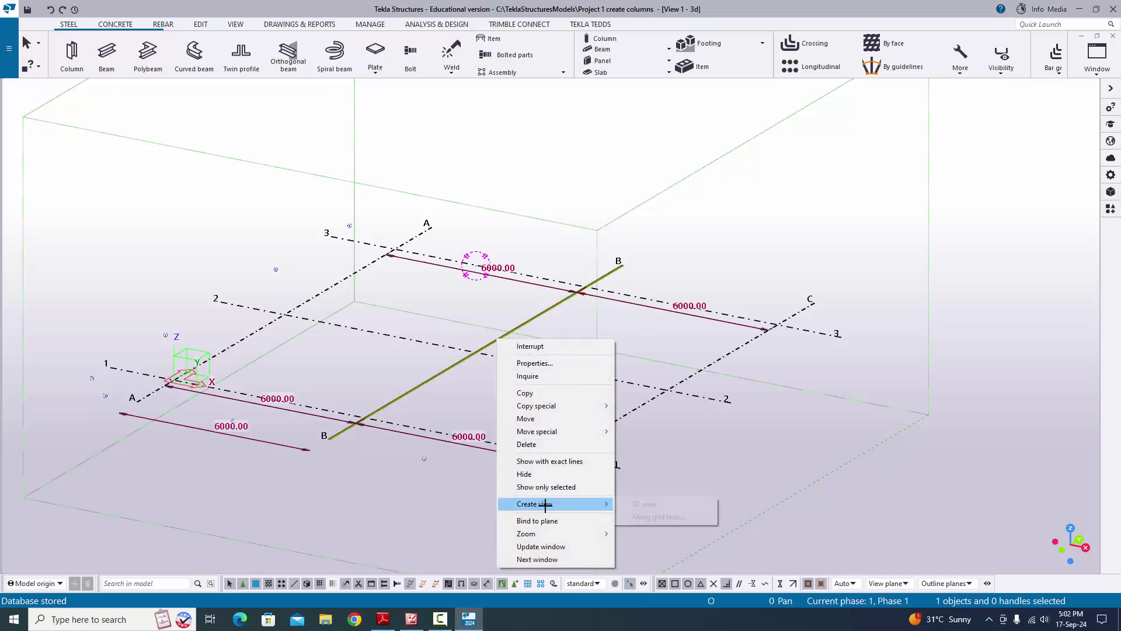
click(658, 517)
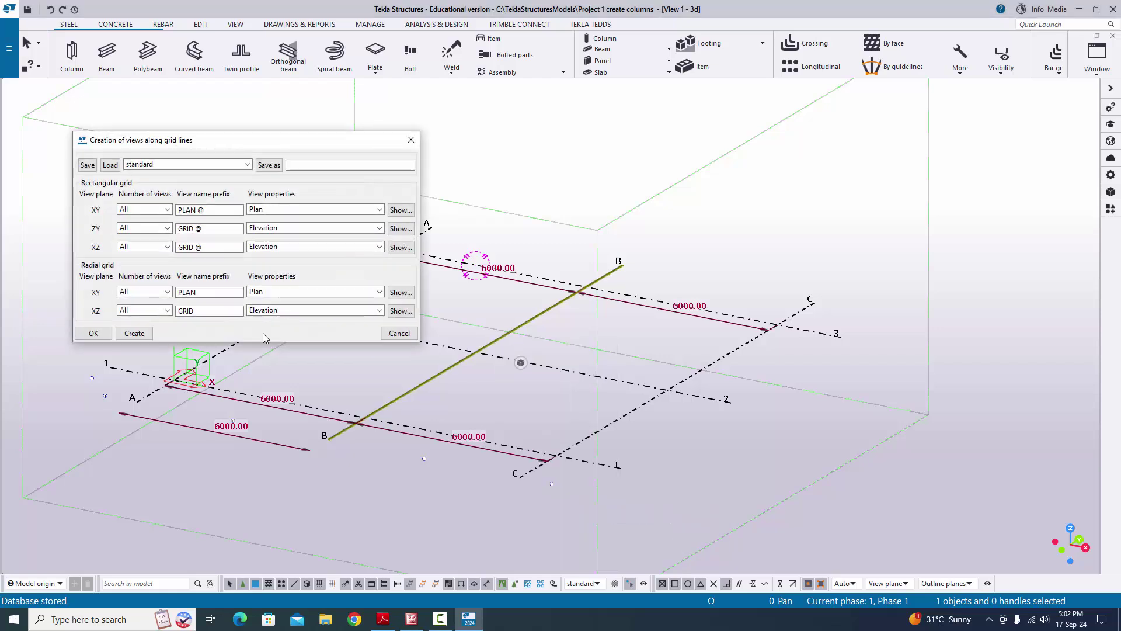
Set both ZY and XZ view name prefixes to ELEVATION ALONG GRID.
click(181, 228)
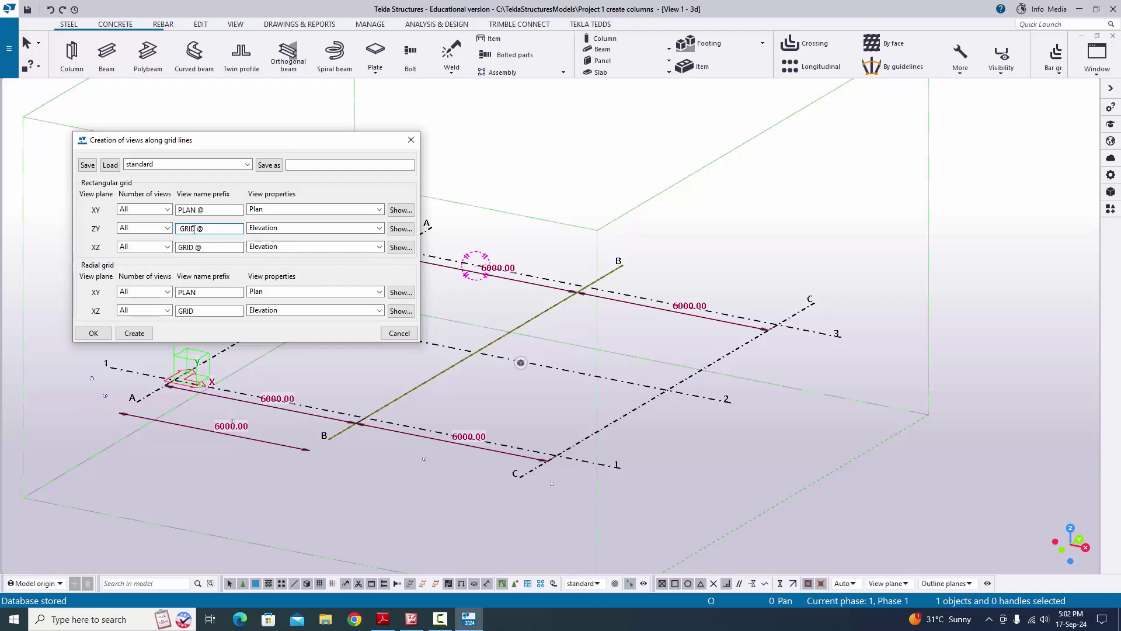
text(ELEVATION ALON G)
key(BackSpace)
key(BackSpace)
key(BackSpace)
click(181, 247)
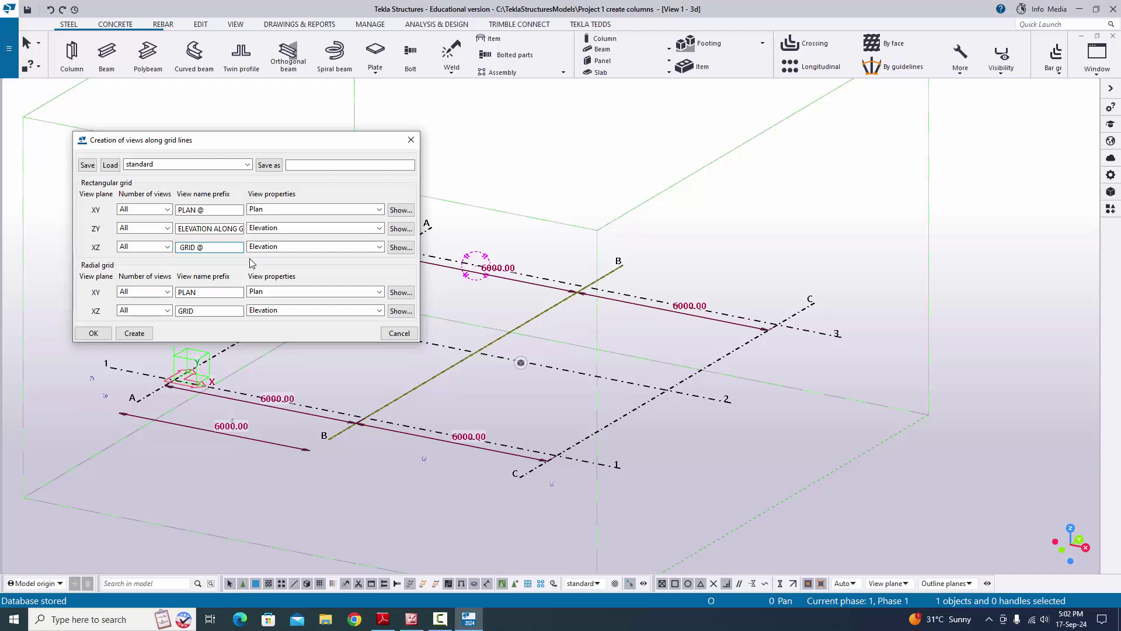
text(ELEVATION)
text(ALONG G)
Create views along all grid lines and review ELEVATION ALONG GRID @1–@3 and @A–@C.
click(134, 333)
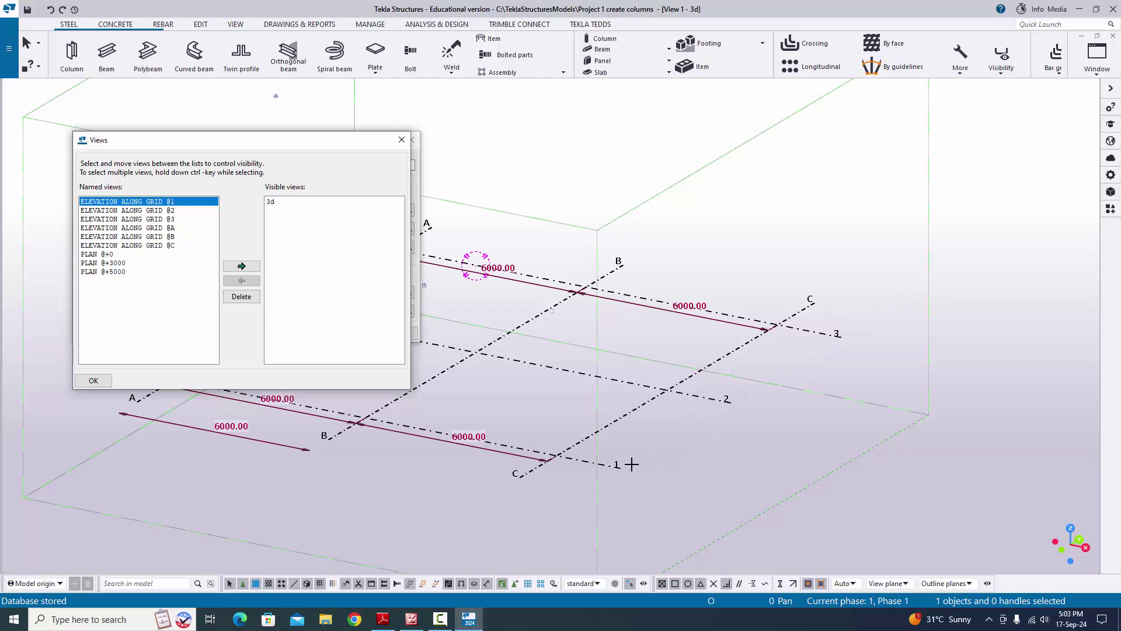
click(169, 220)
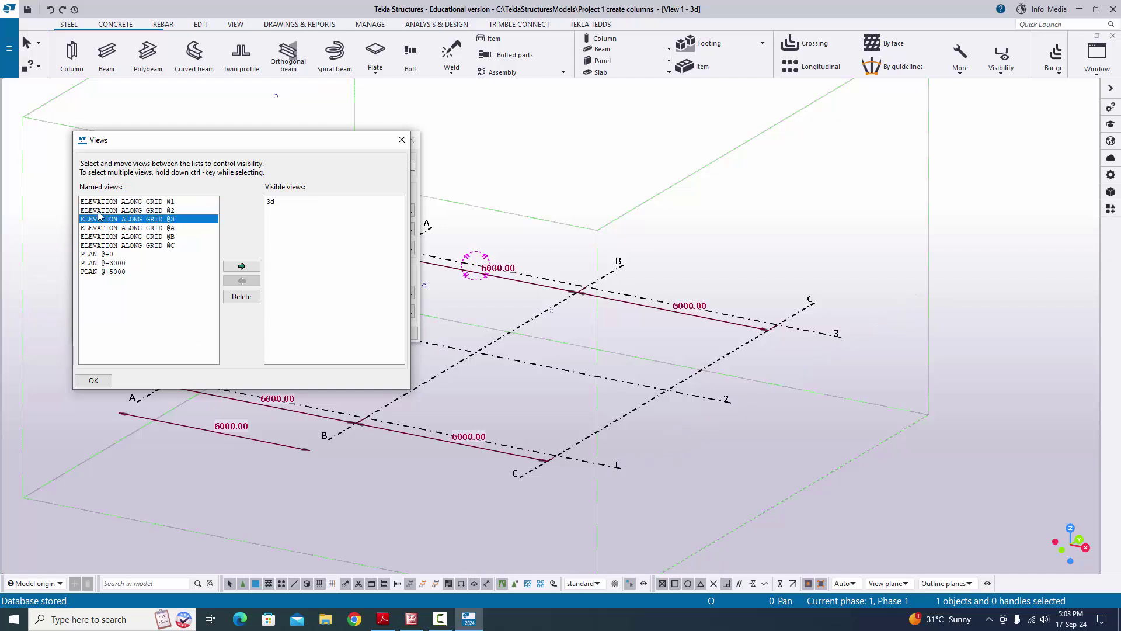
click(137, 201)
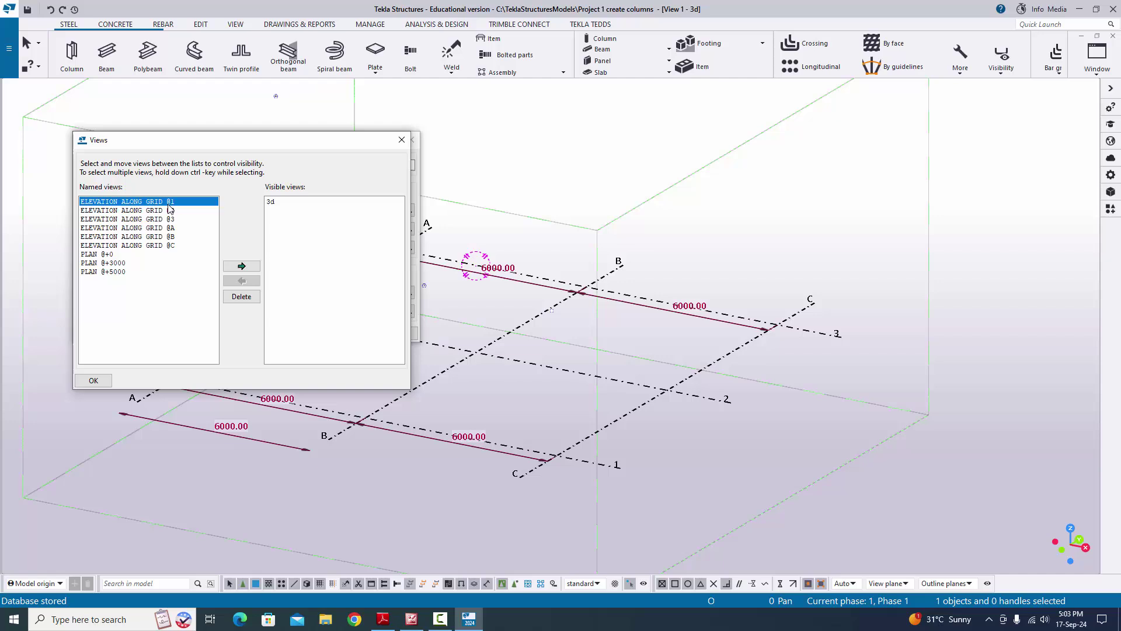
click(132, 210)
click(140, 220)
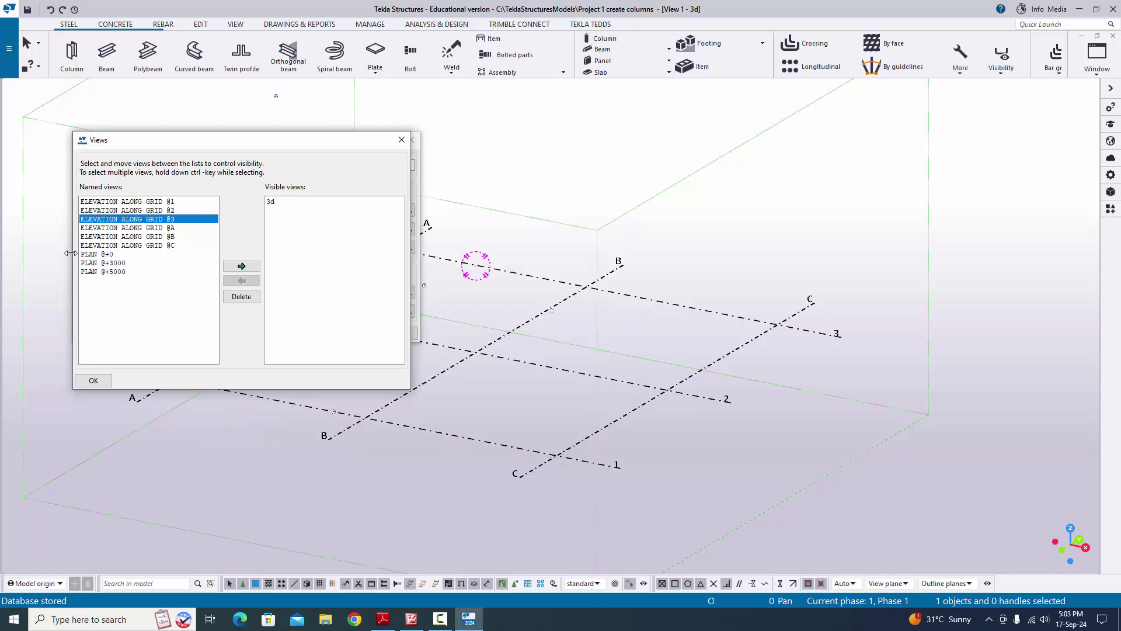
click(166, 228)
click(168, 237)
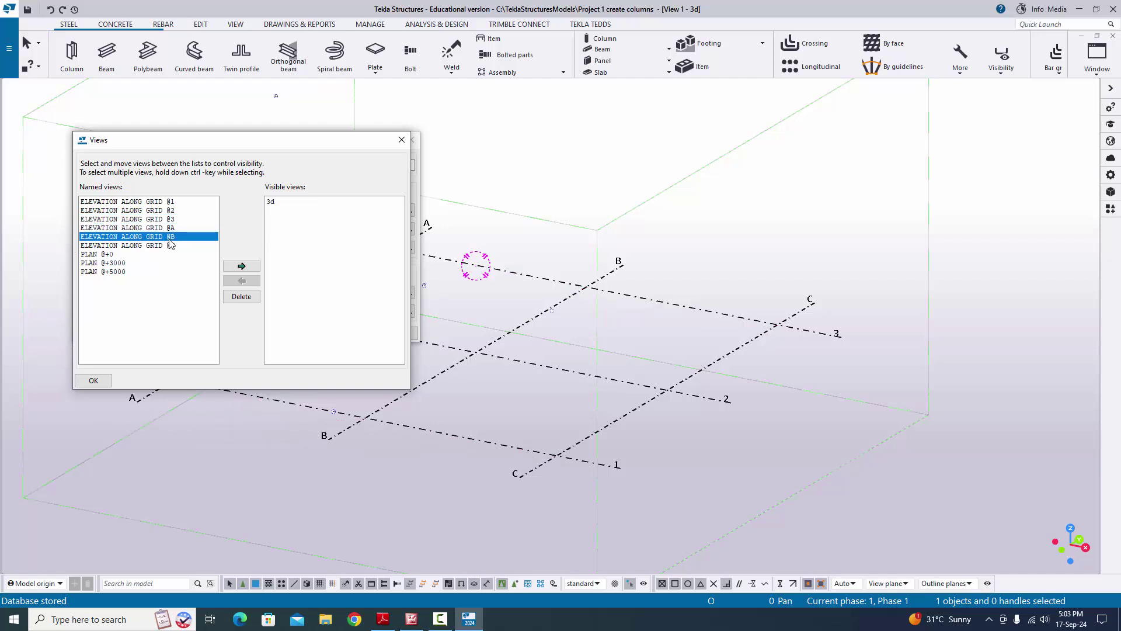
click(167, 245)
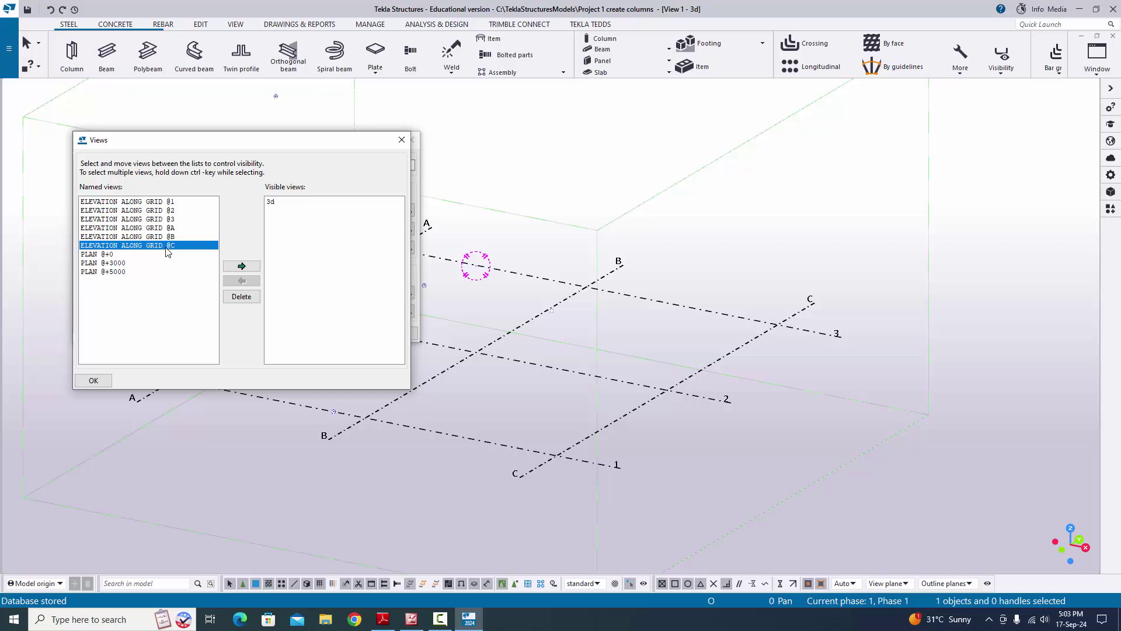
Review the PLAN @+3000 and @+5000 views, then close both view dialogs.
click(114, 254)
click(120, 263)
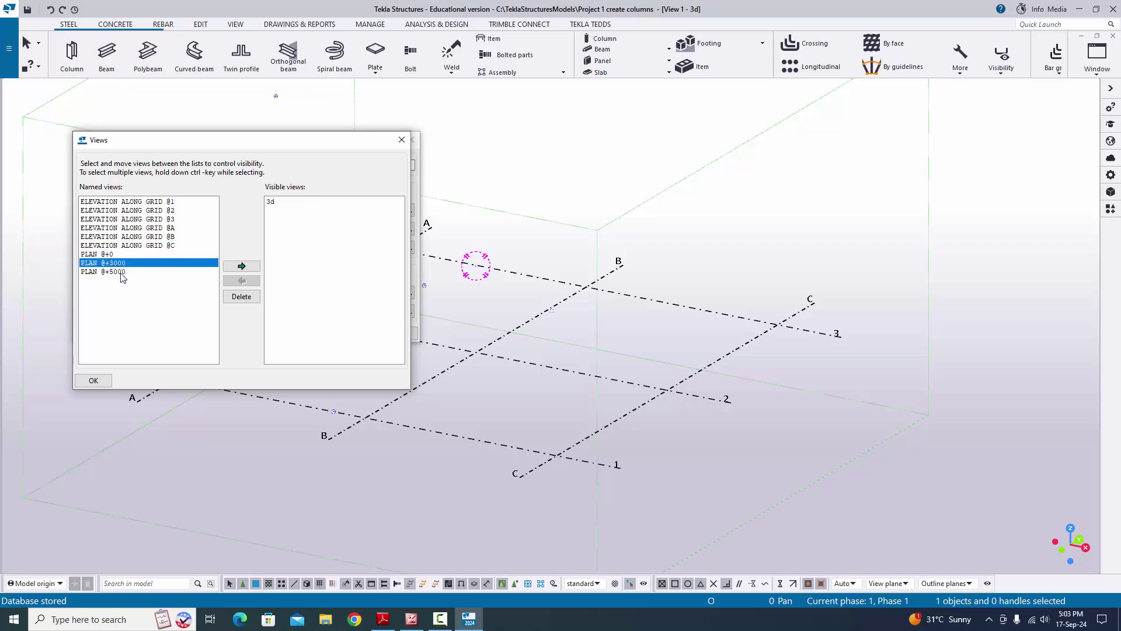
click(122, 273)
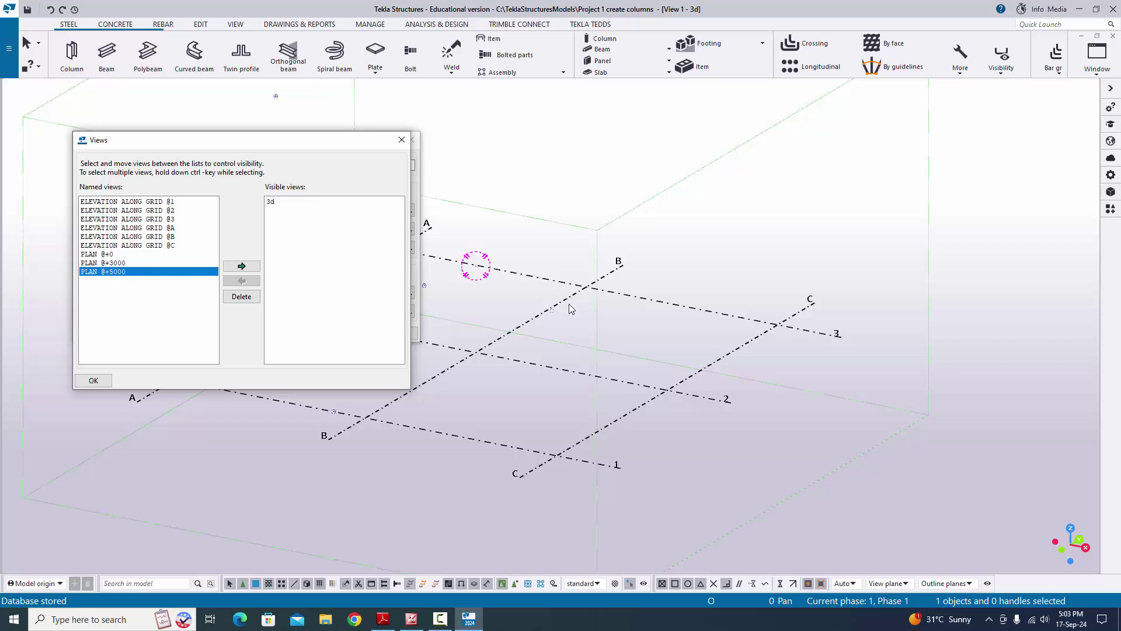
click(93, 380)
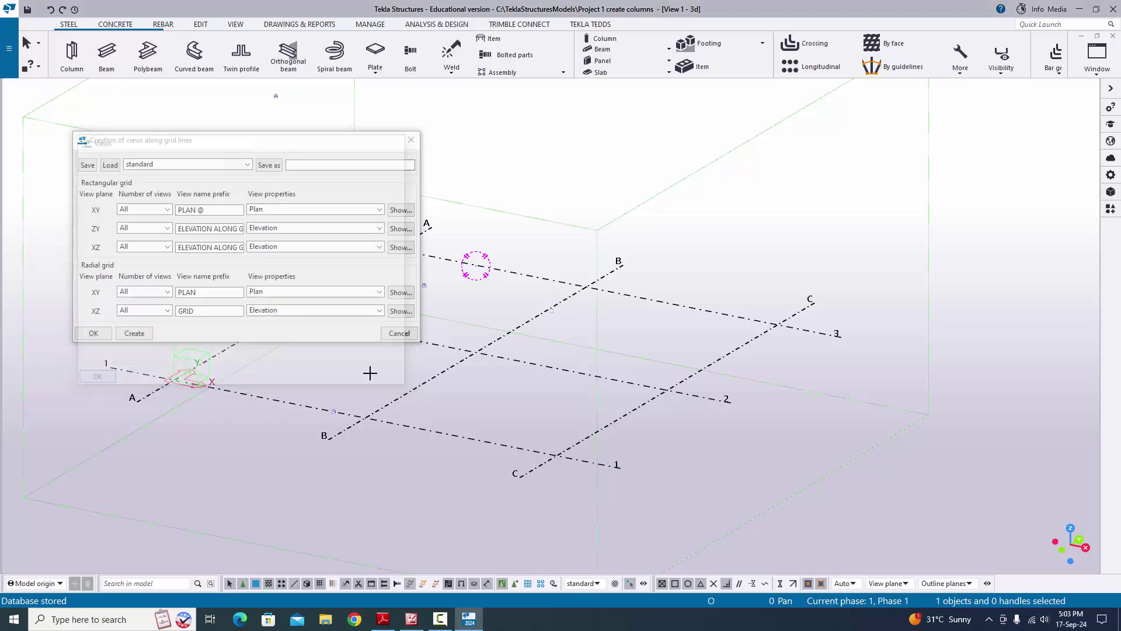
key(Escape)
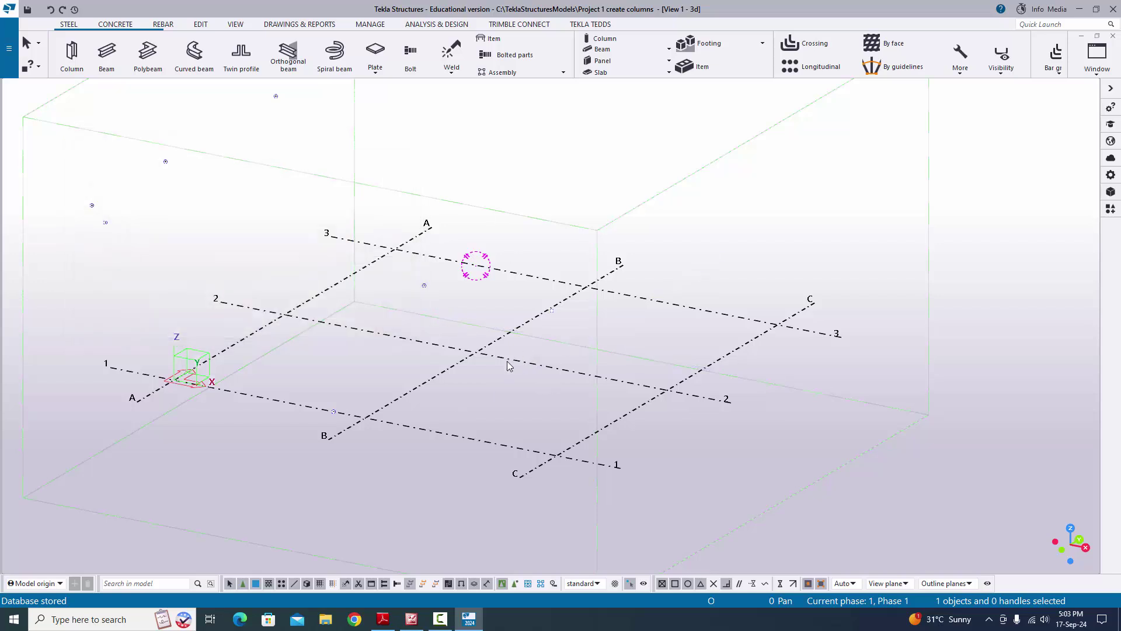
double_click(508, 361)
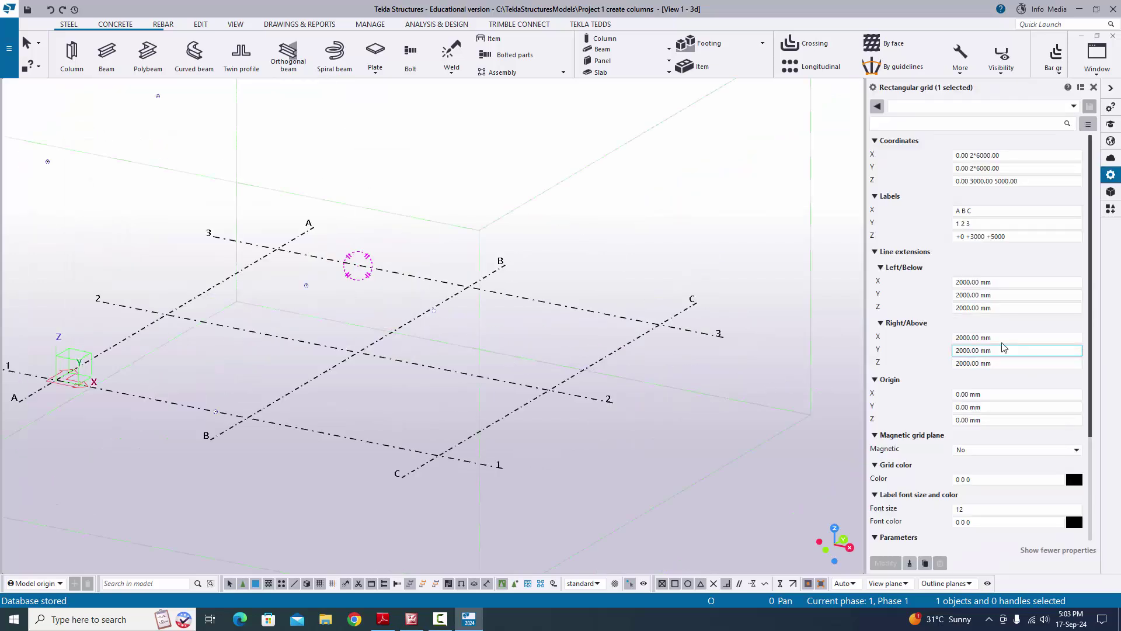
click(969, 239)
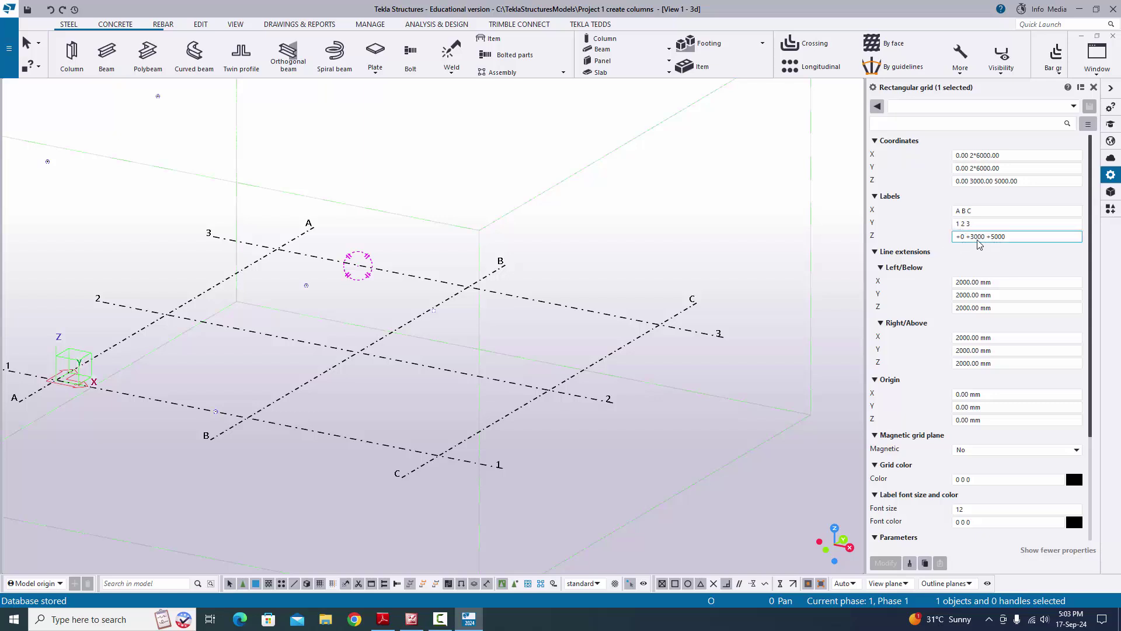
click(1093, 87)
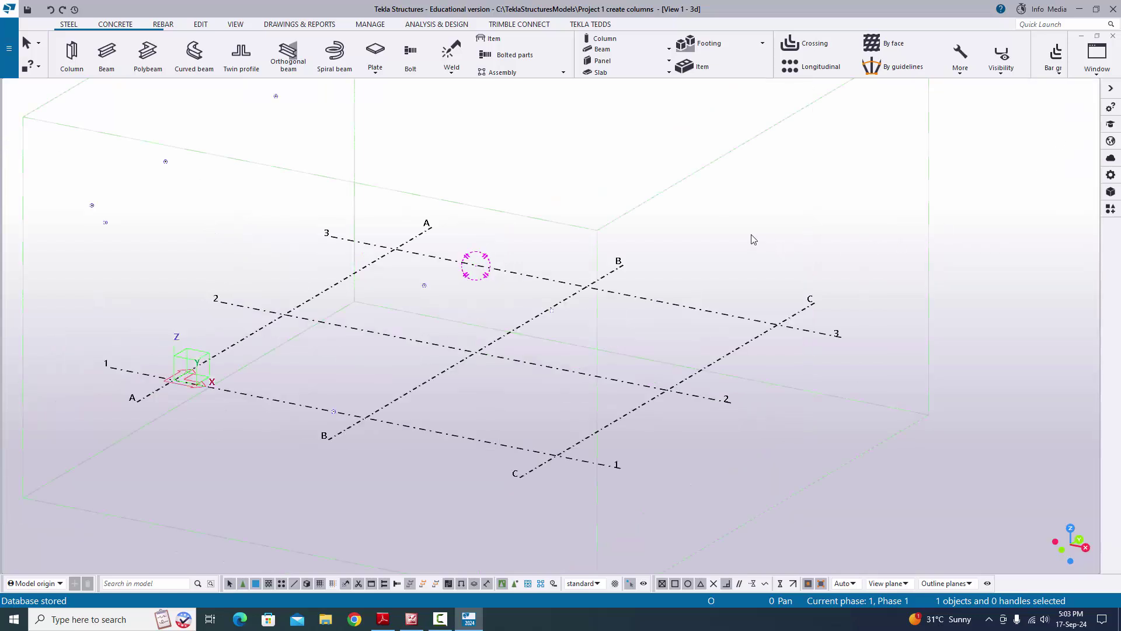
click(746, 243)
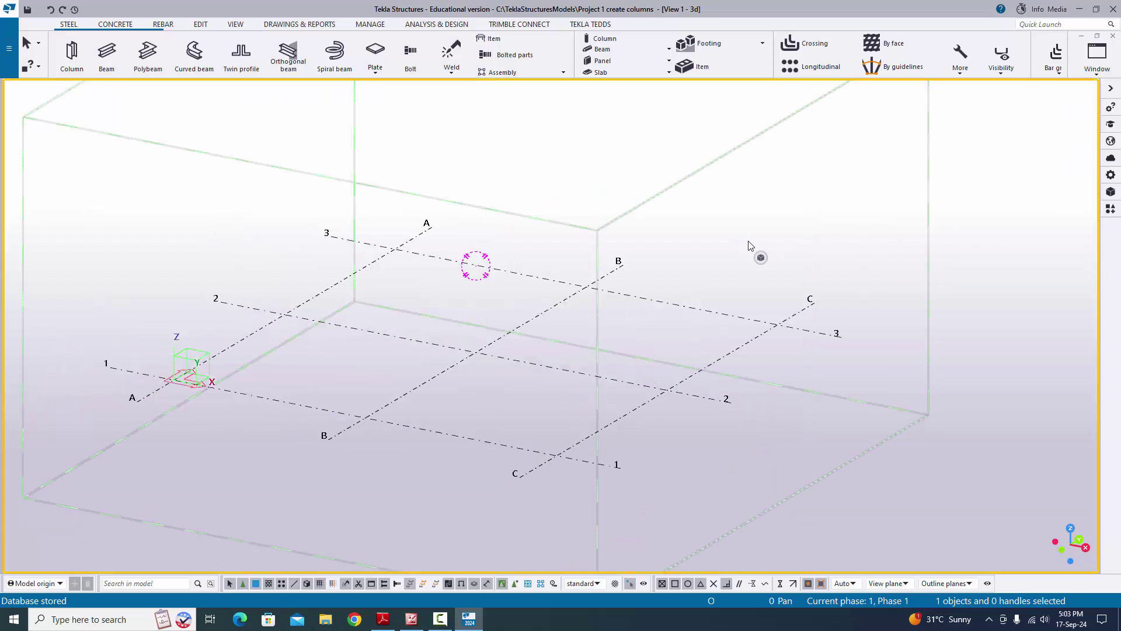
middle_drag(559, 392, 584, 388)
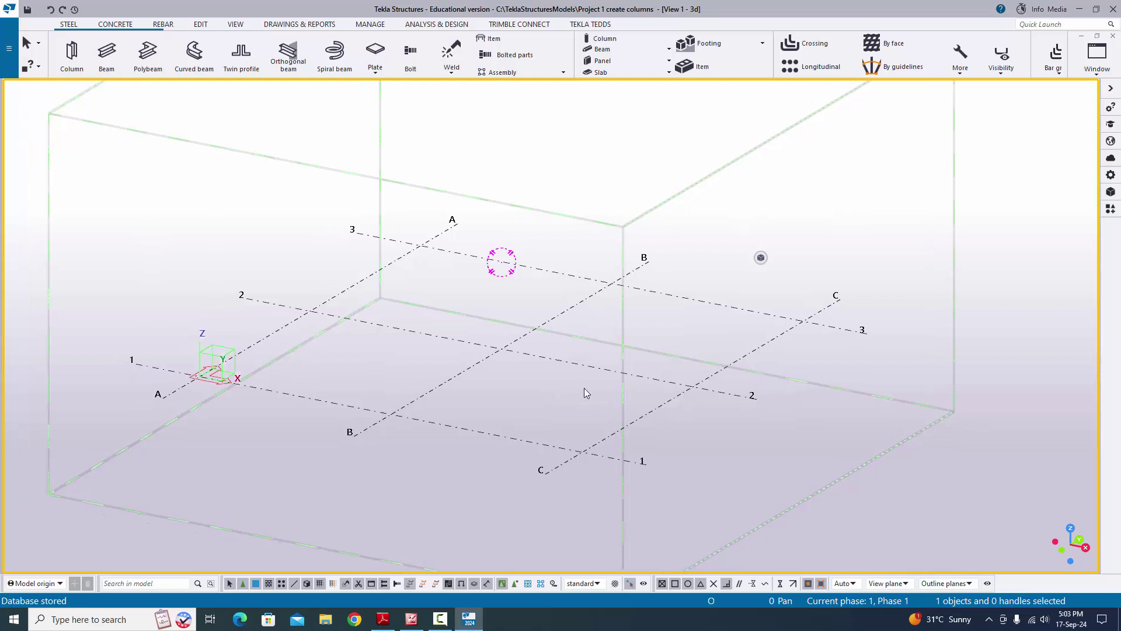
click(1096, 69)
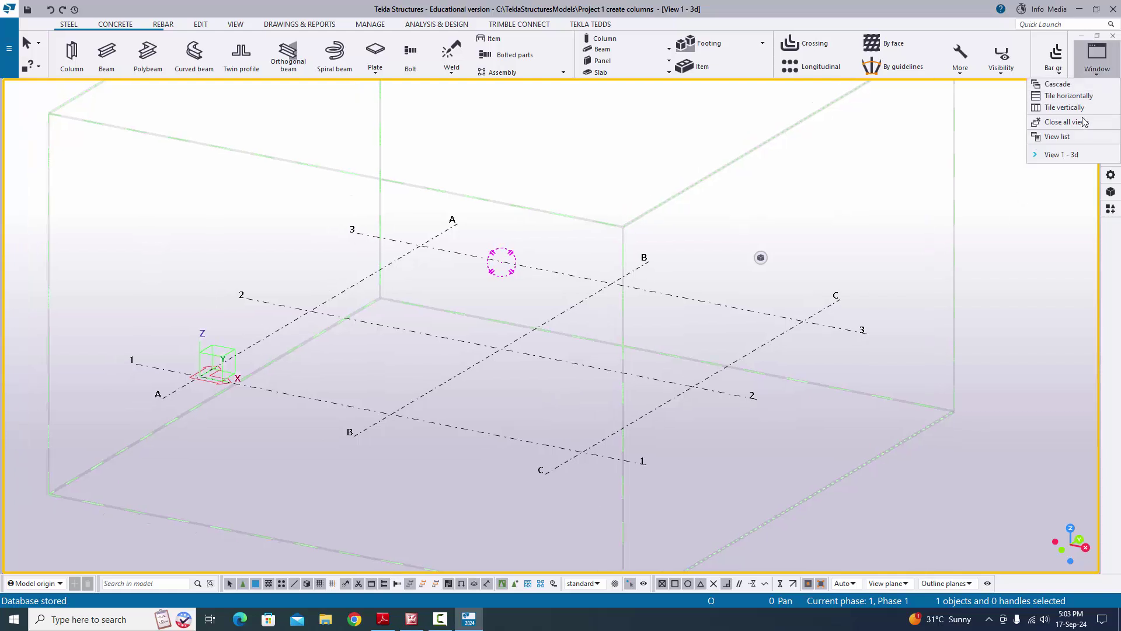
Move PLAN @+0 into the Visible views list so it opens.
click(1058, 137)
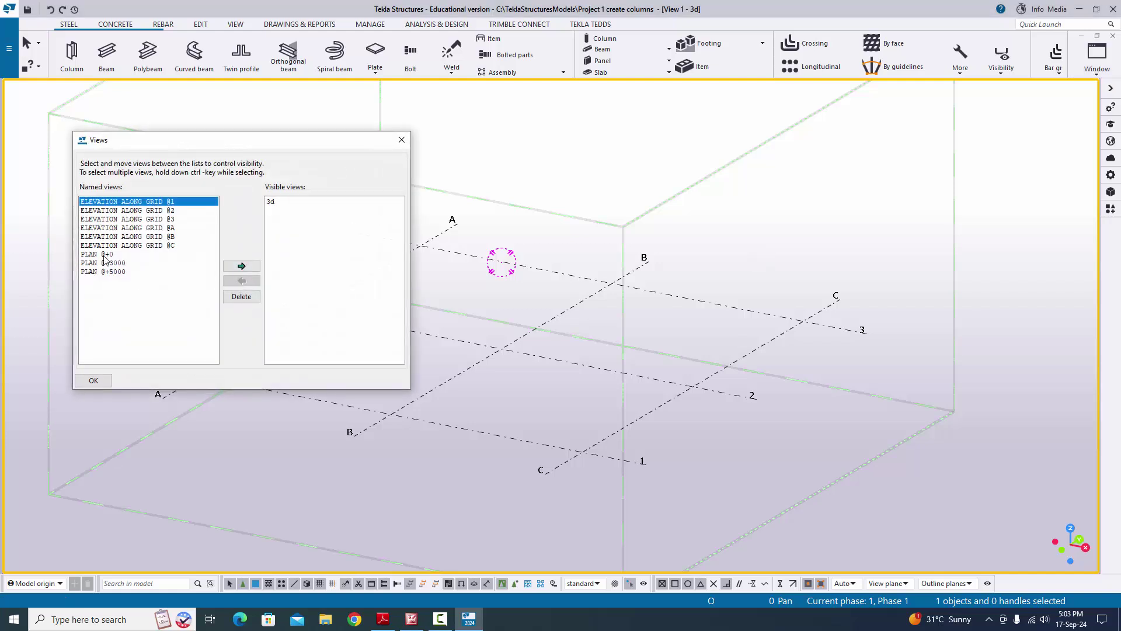
click(107, 256)
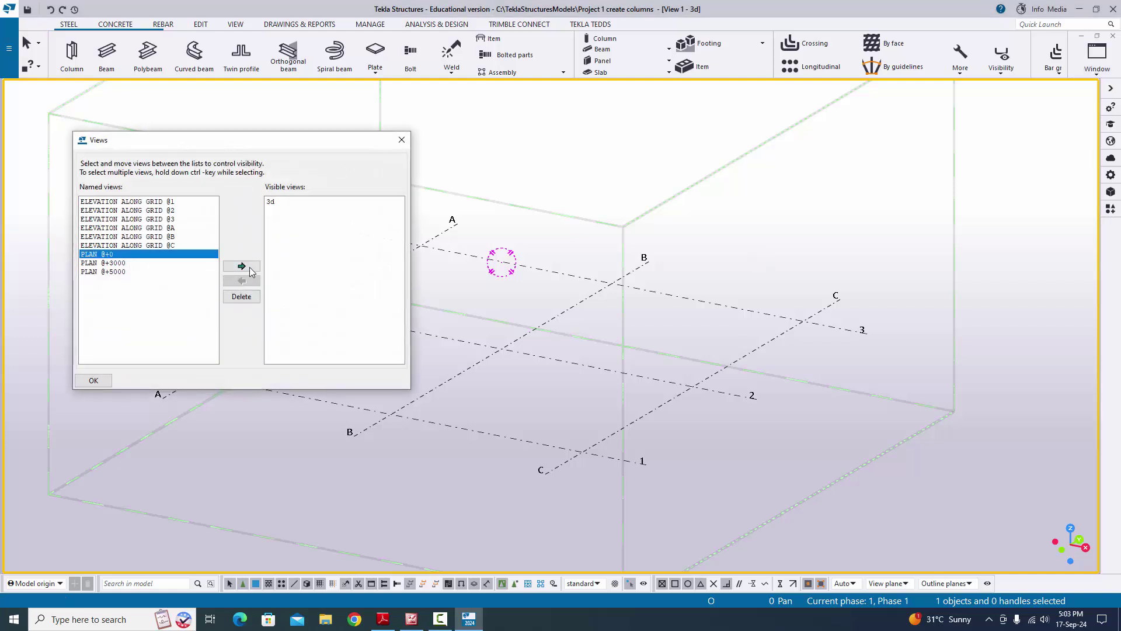
click(250, 270)
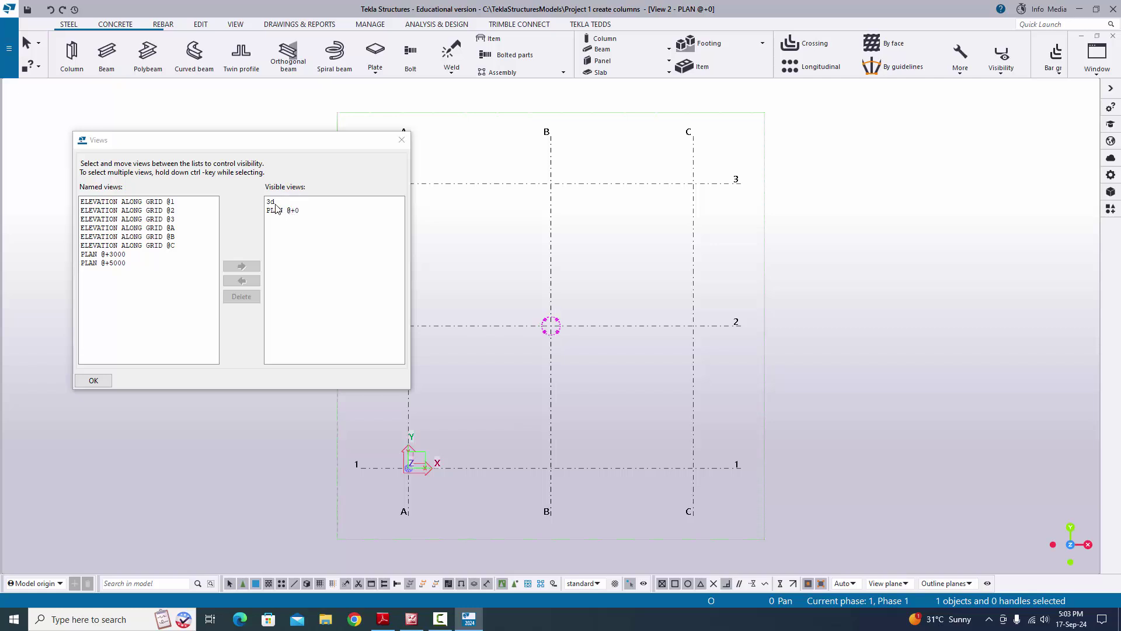
click(401, 139)
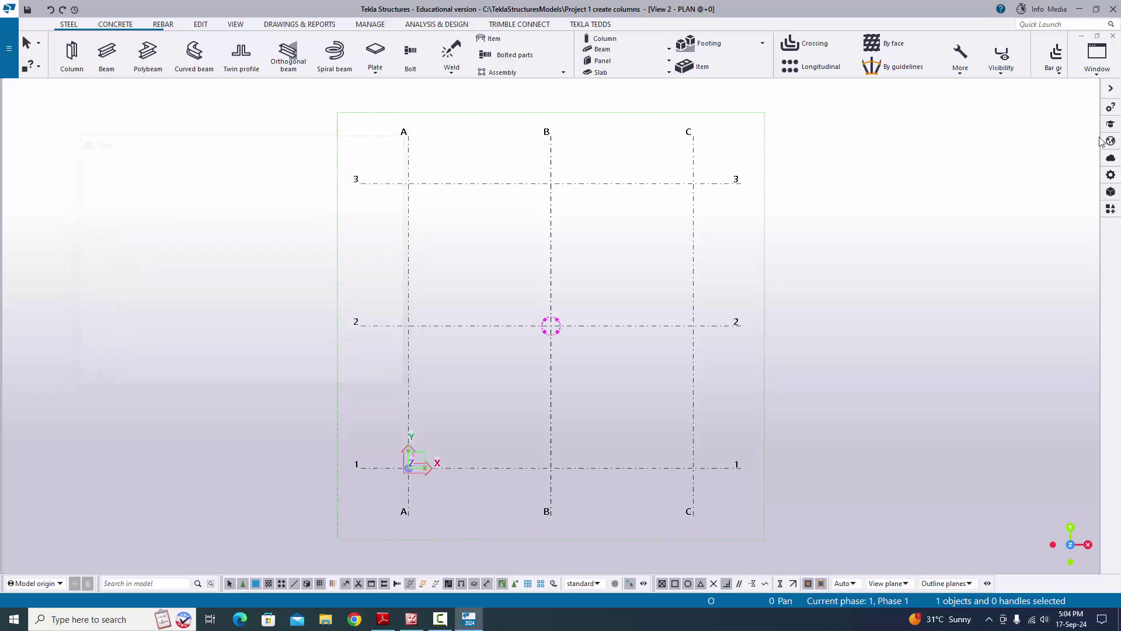
Check the open views and toggle between the plan and 3D views with Ctrl+Tab.
click(1097, 56)
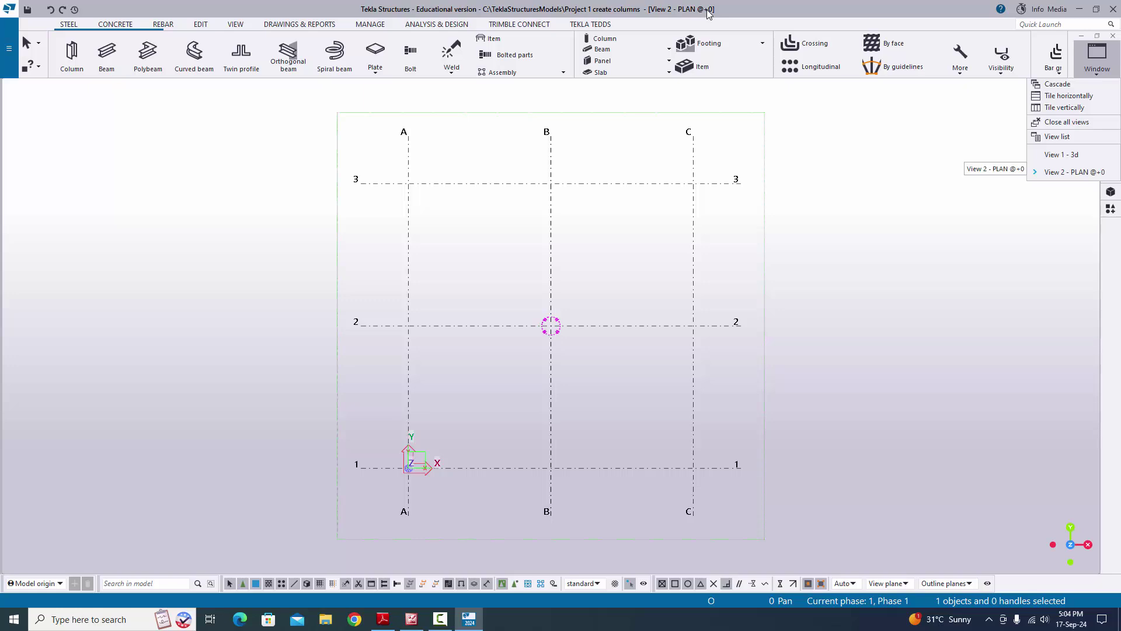
click(856, 257)
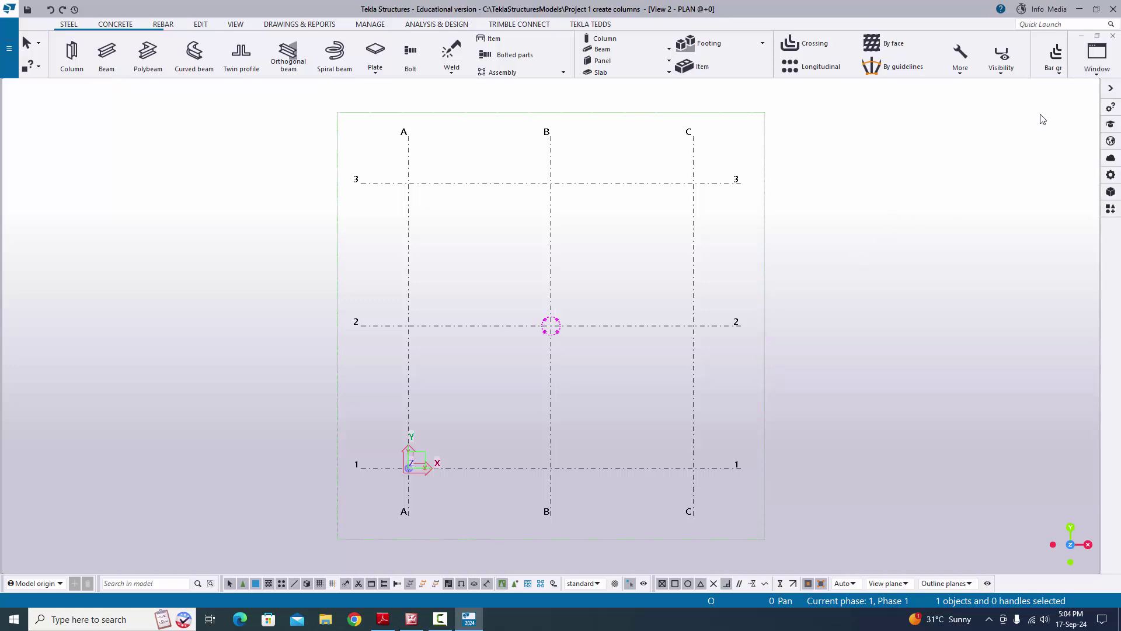
click(1086, 74)
click(902, 362)
key(ctrl+Tab)
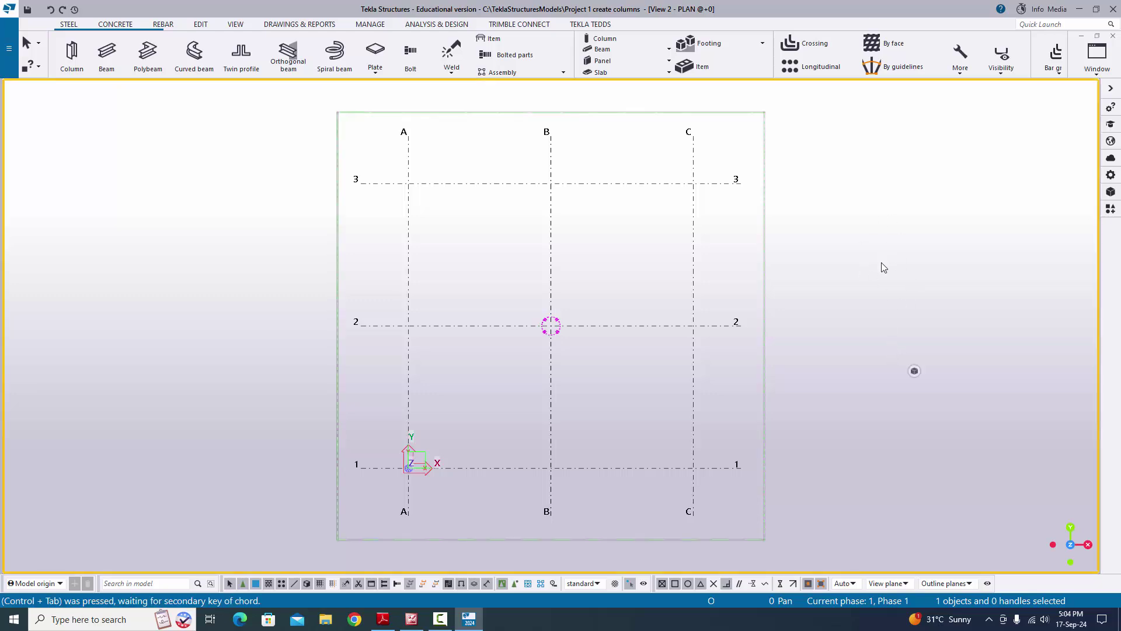
key(ctrl+Tab)
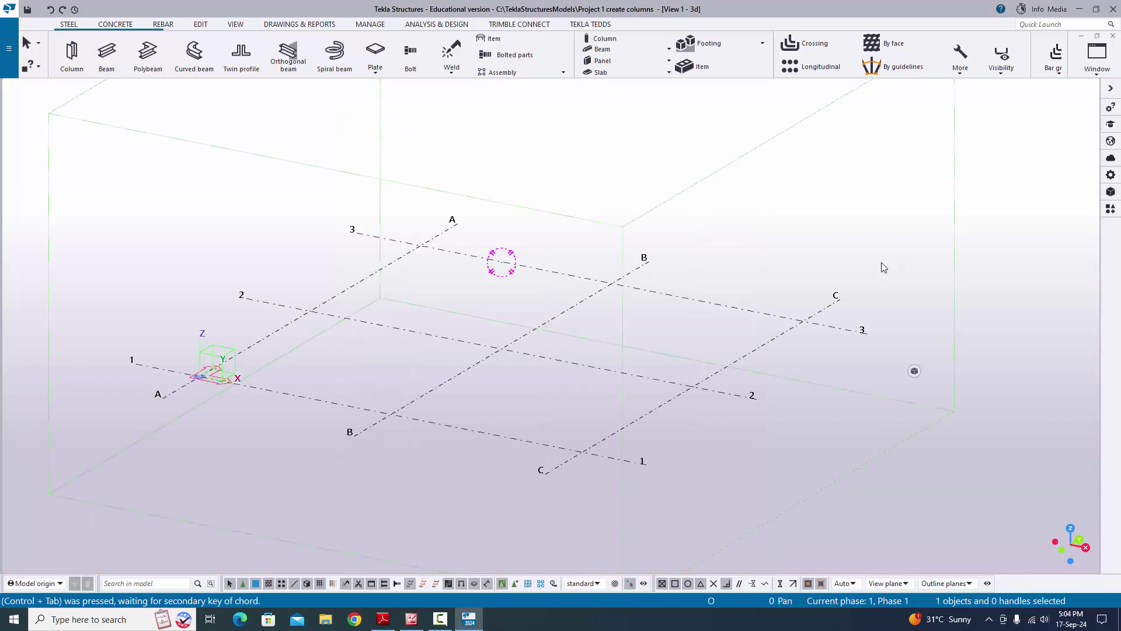
key(ctrl+Tab)
key(ctrl+Tab)
key(ctrl+Tab)
key(ctrl+Tab)
key(ctrl+Tab)
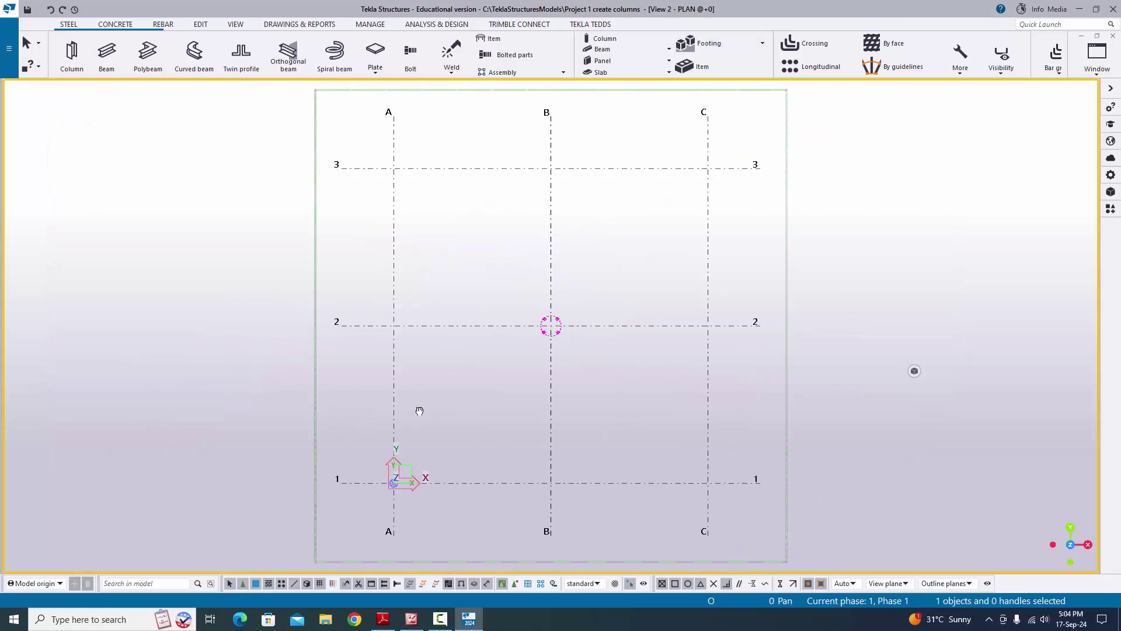
Zoom in on grid line 1 in the plan and bring the column PDF forward.
middle_drag(419, 410, 421, 366)
scroll(421, 366, up, 3)
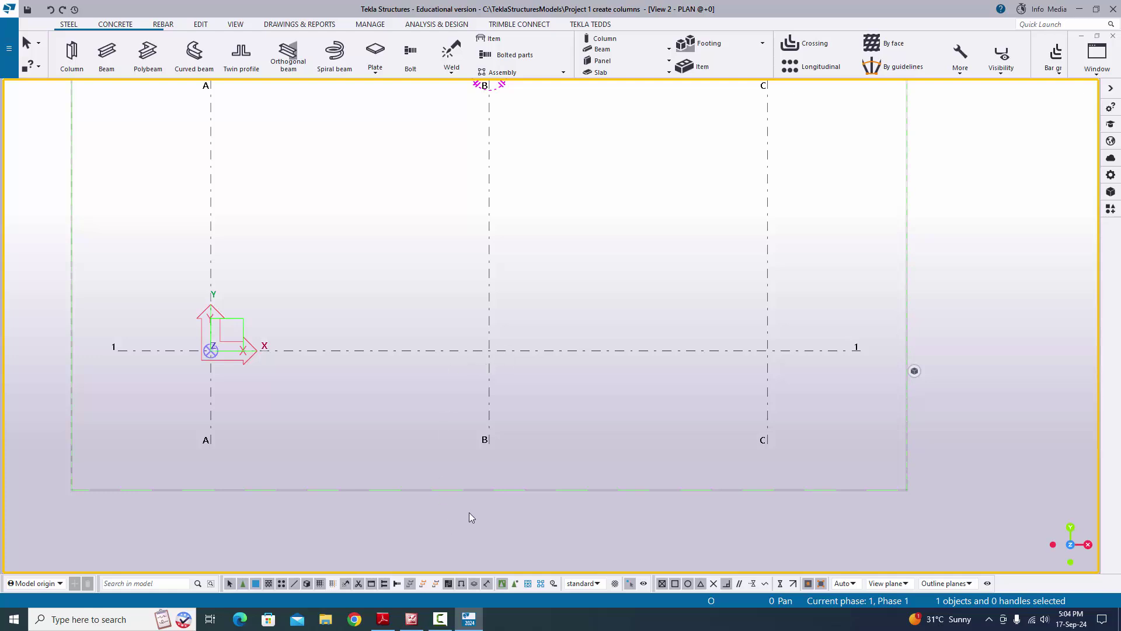
click(383, 618)
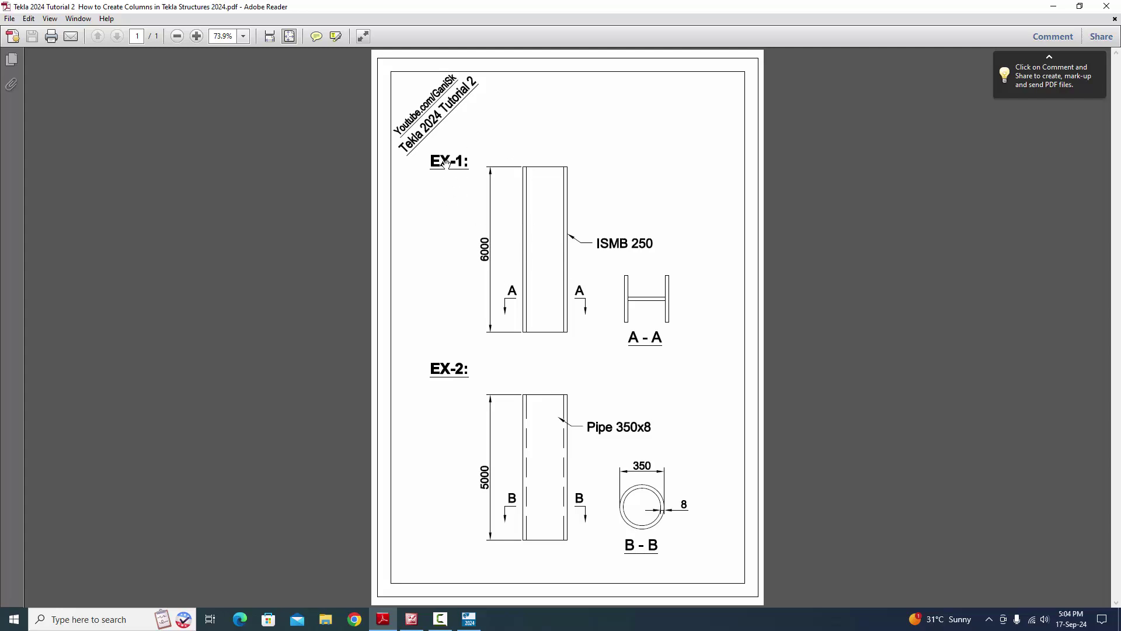
Scroll through the EX-1 ISMB 250 column drawing, then return to the Tekla model.
ctrl+scroll(509, 162, up, 3)
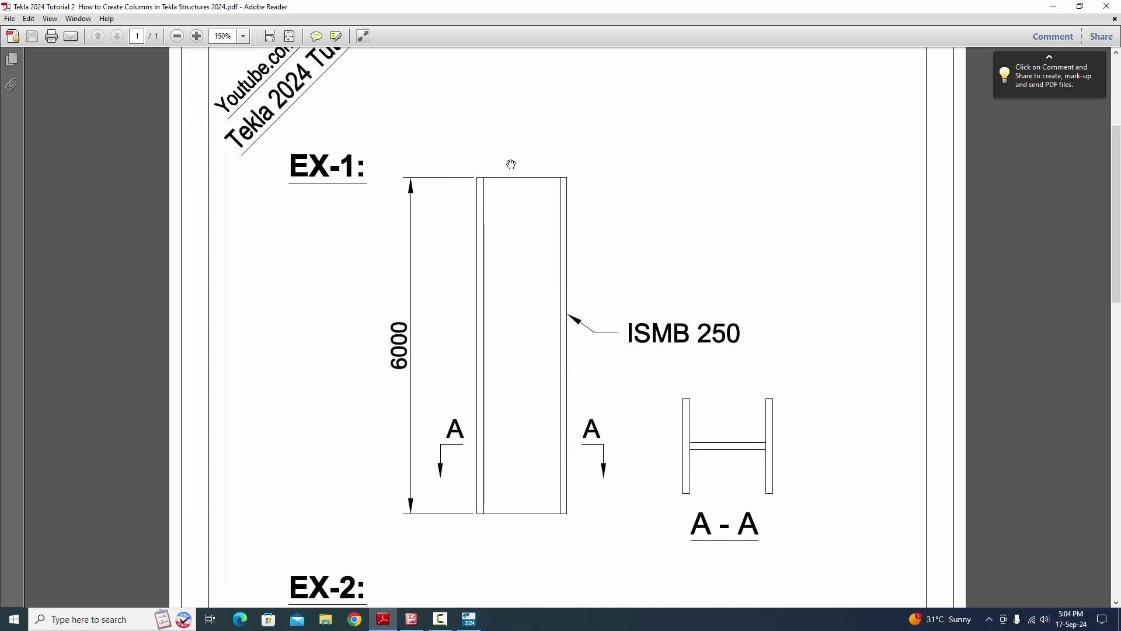
scroll(486, 228, down, 1)
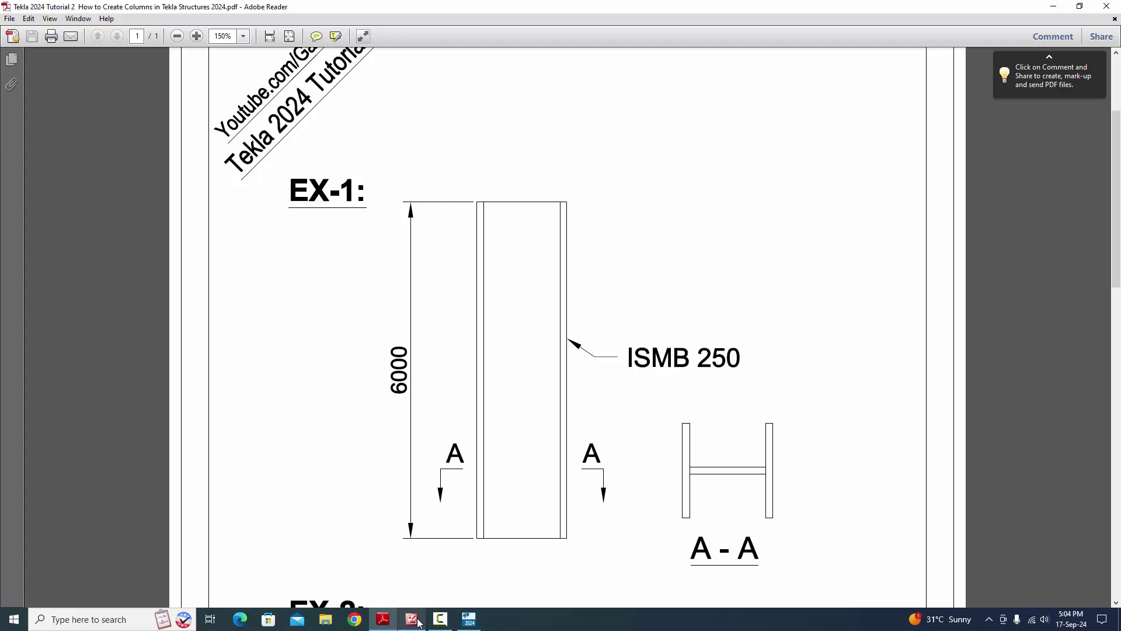
click(469, 618)
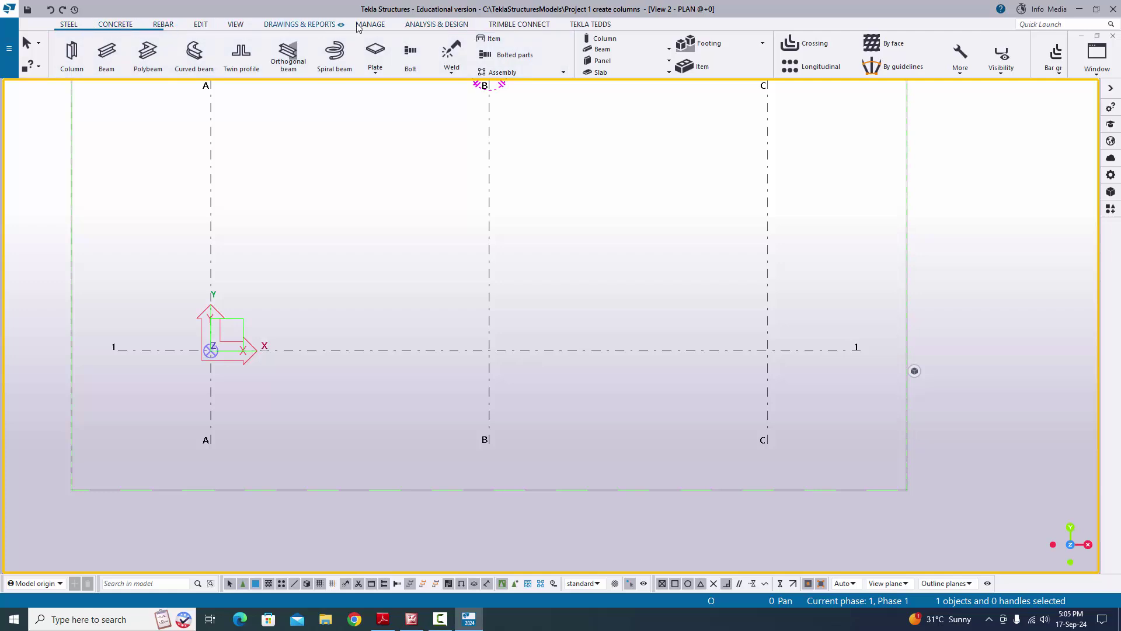
Browse the Rebar, Drawings, Analysis and Tedds ribbon tabs, returning to Steel.
click(111, 24)
click(163, 24)
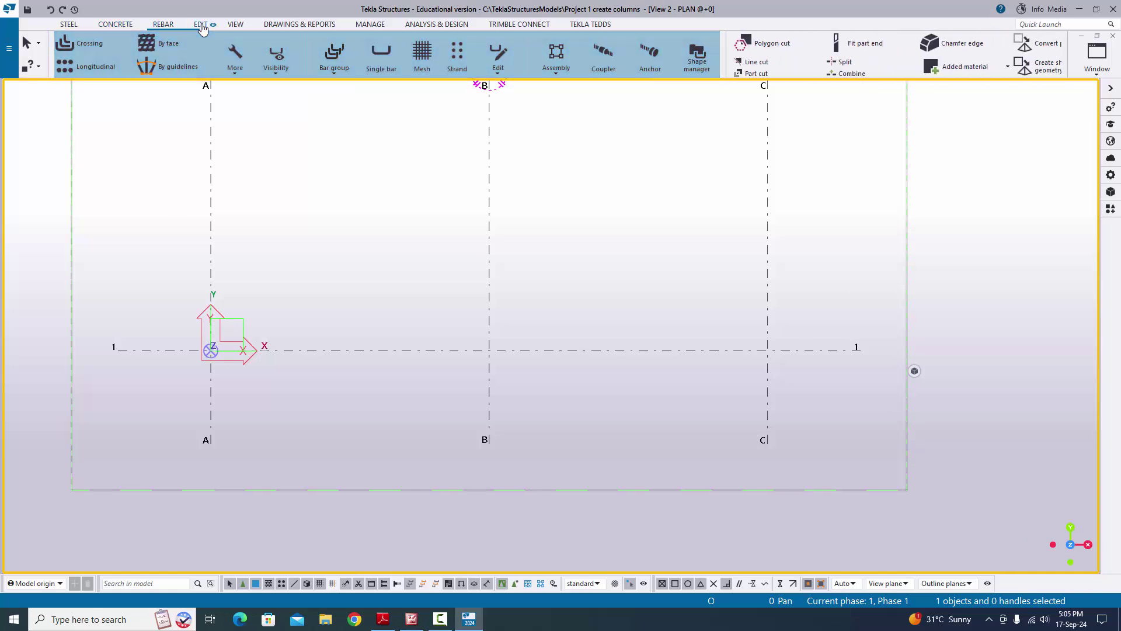
click(300, 24)
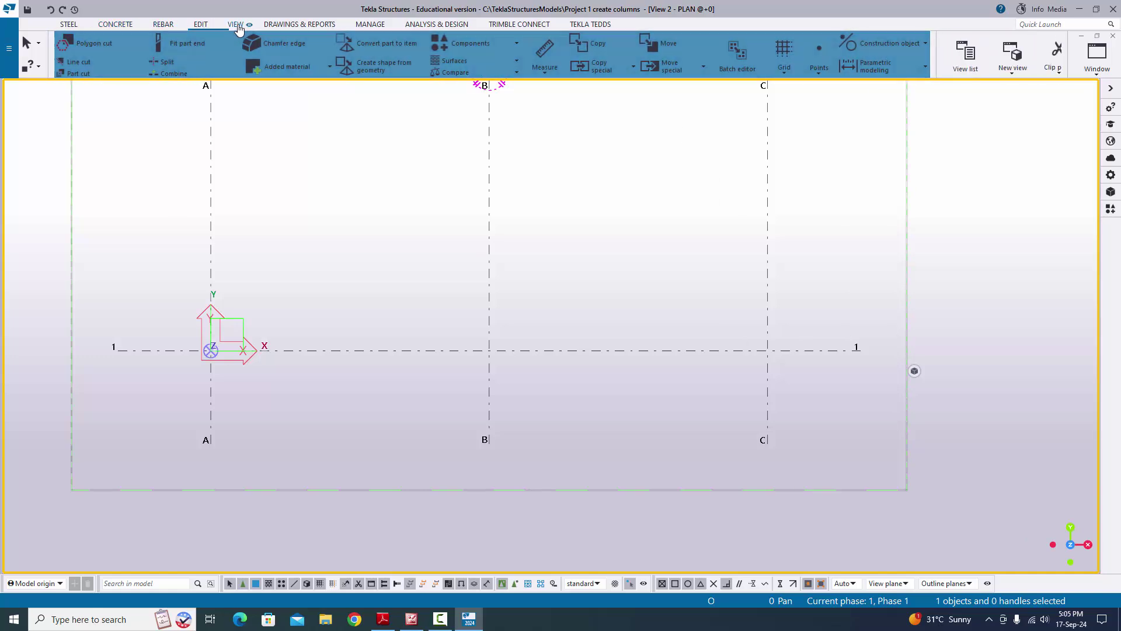
click(378, 27)
click(480, 28)
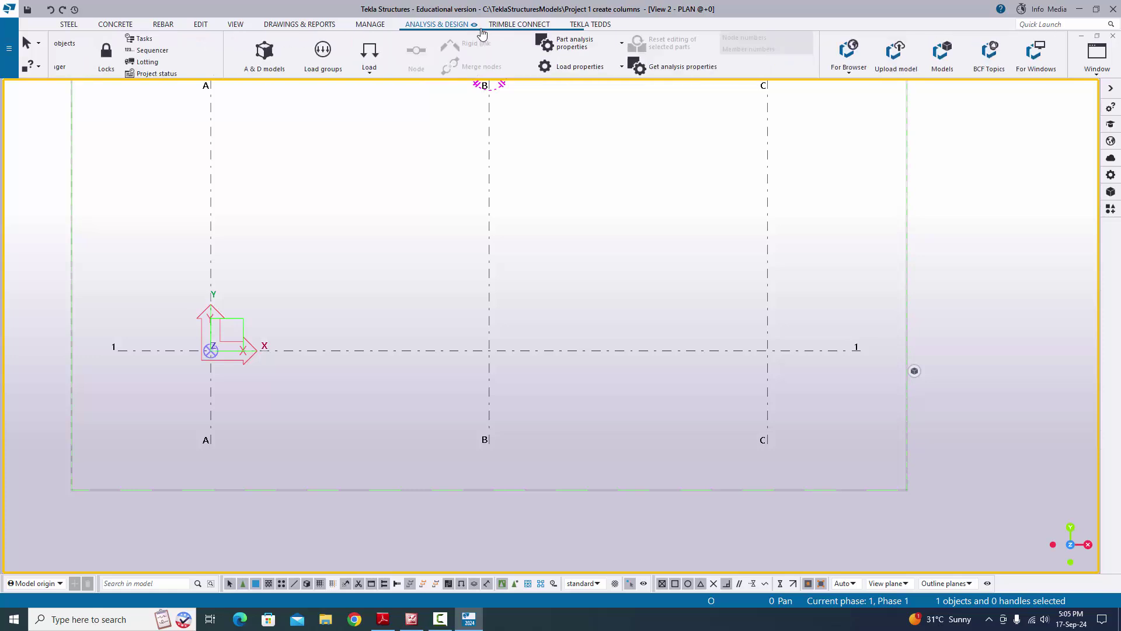
click(519, 25)
click(593, 27)
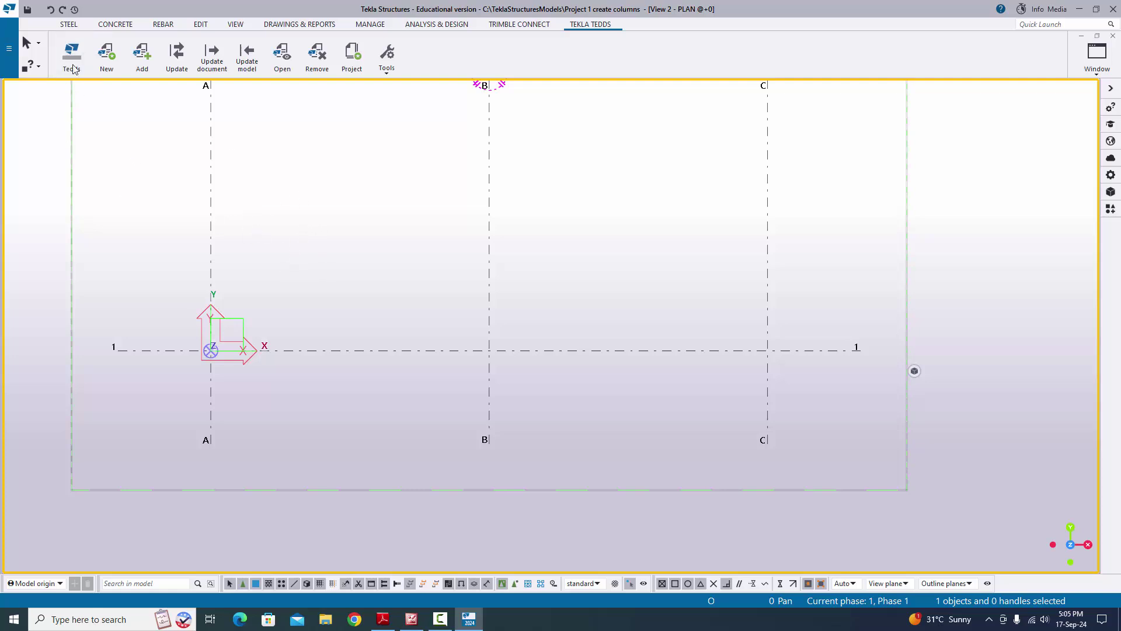
click(68, 25)
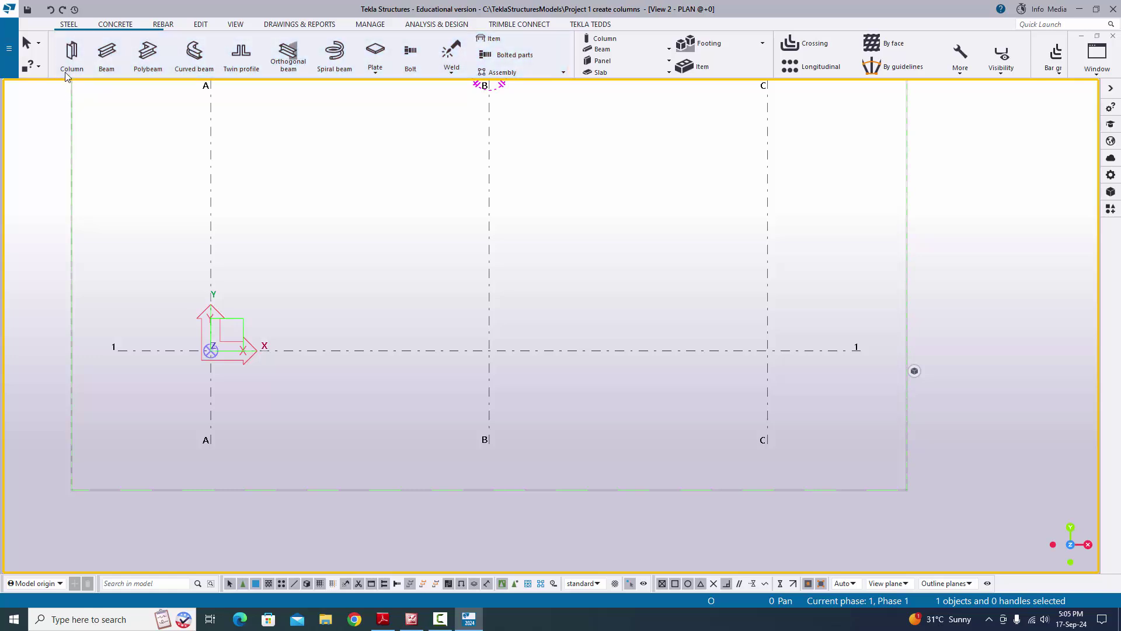
Place a steel column at grid intersection B/1 and expand the view depth to show it.
click(72, 54)
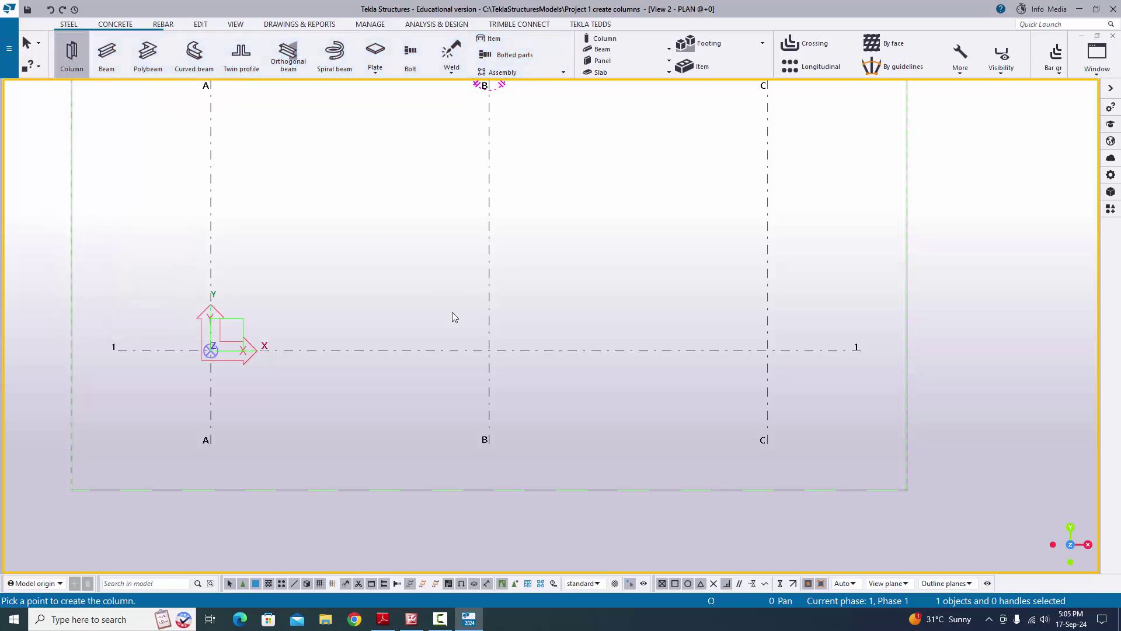
click(491, 350)
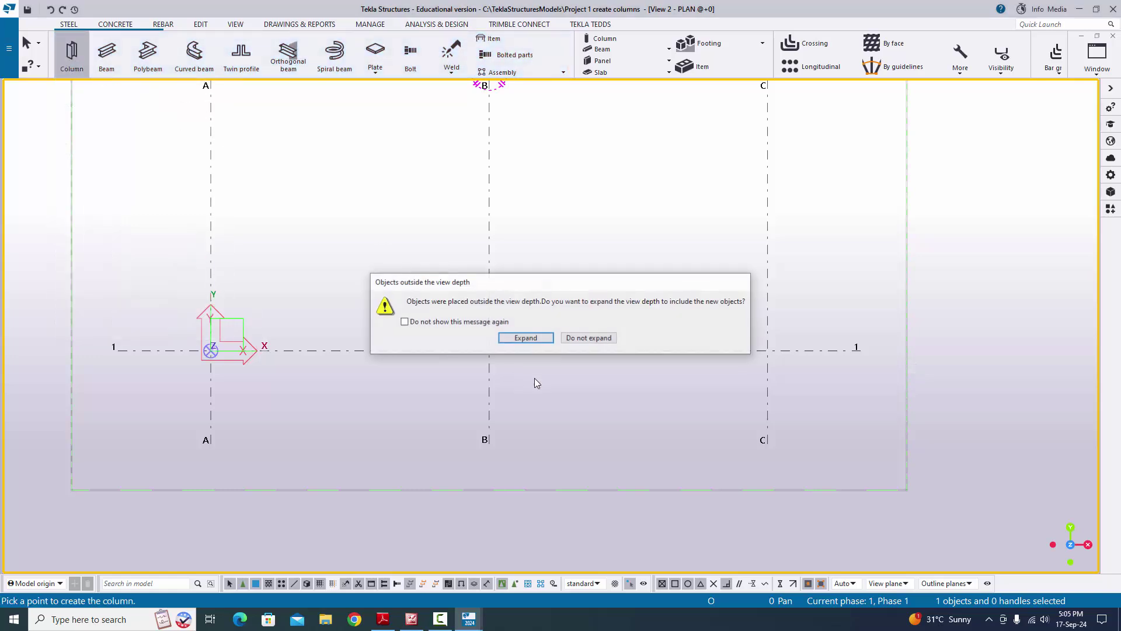
click(525, 338)
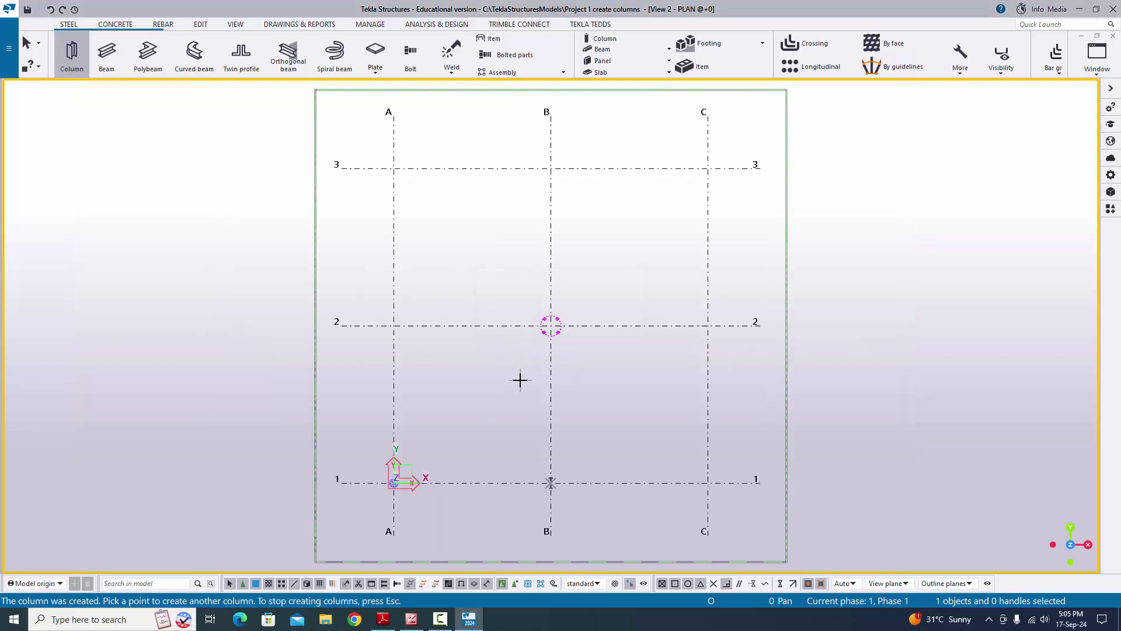
middle_drag(521, 381, 492, 222)
scroll(541, 353, up, 1)
scroll(531, 333, up, 5)
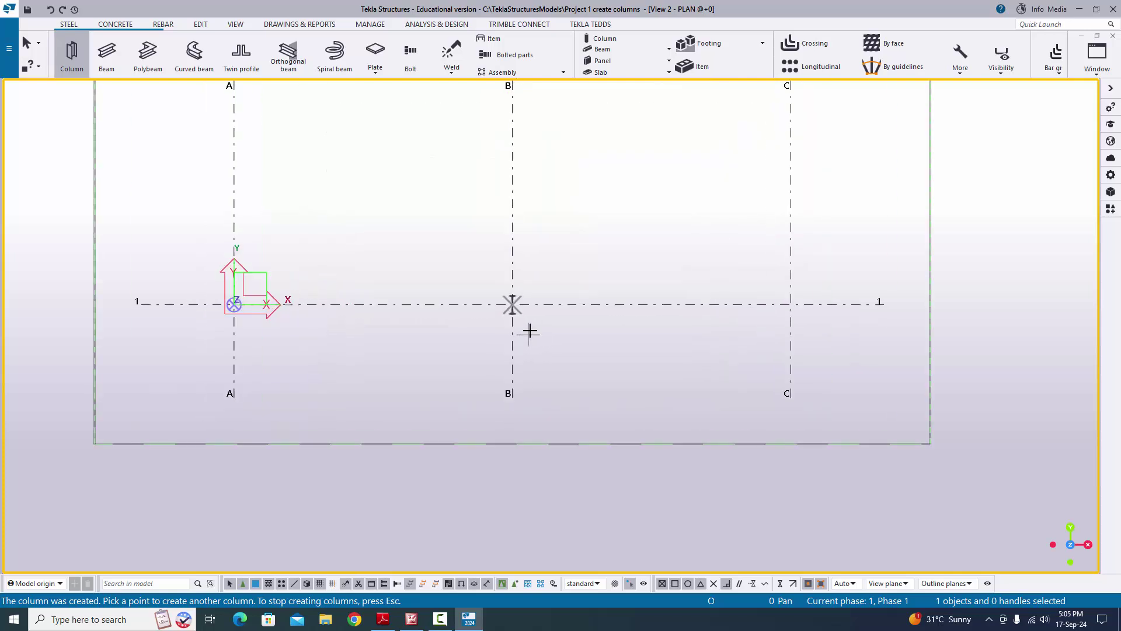
right_click(580, 180)
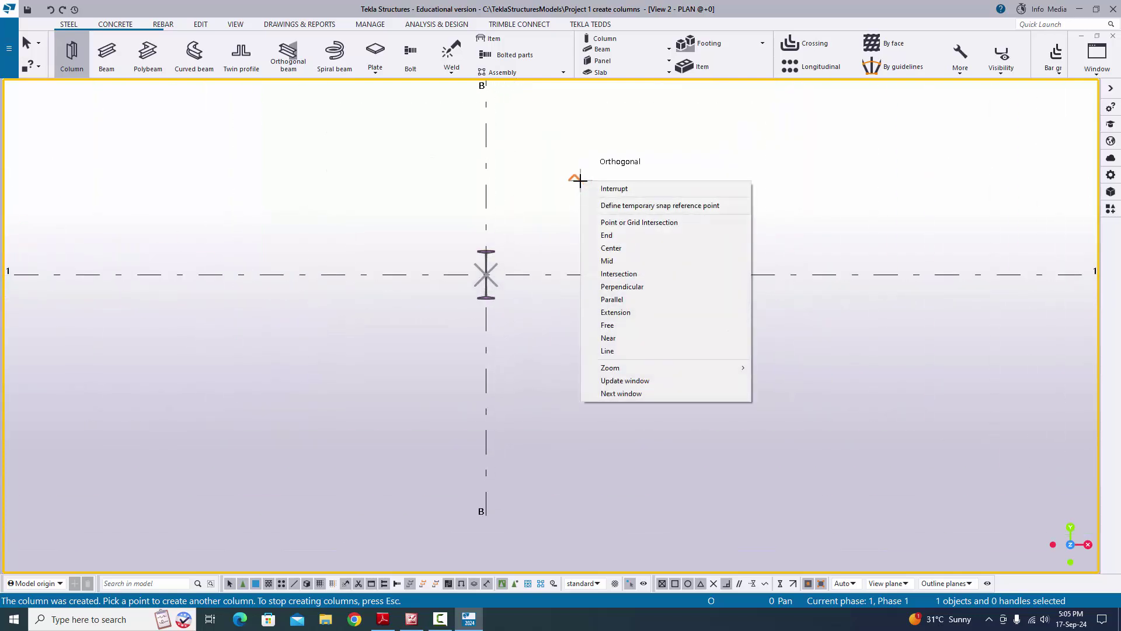
key(Escape)
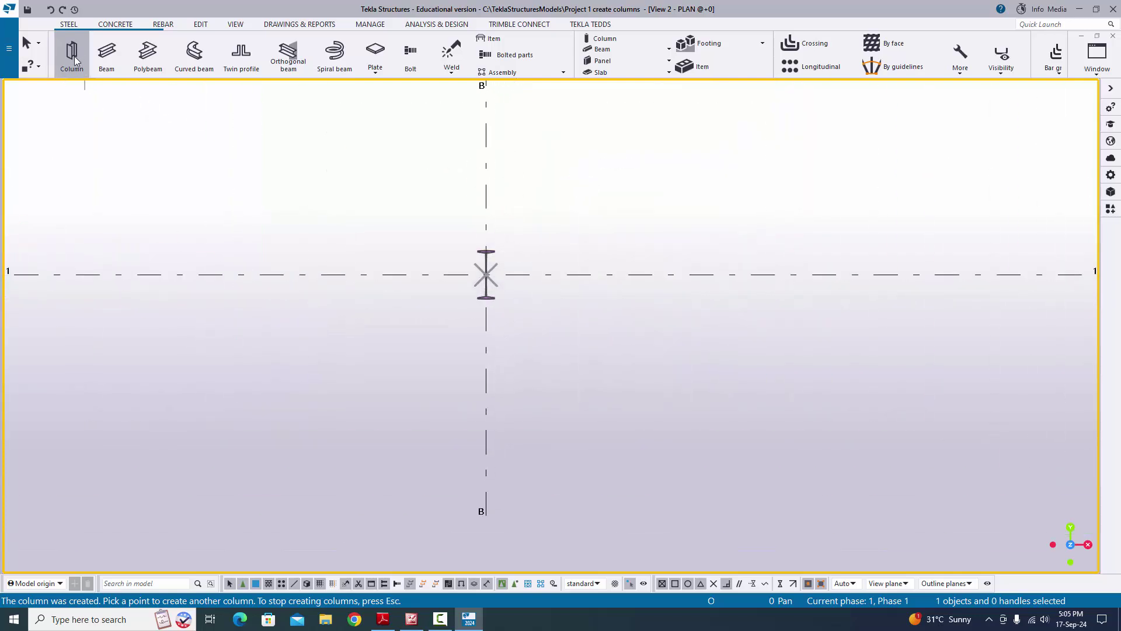
Pan across the plan toward grid line C and end the column command.
scroll(623, 197, up, 2)
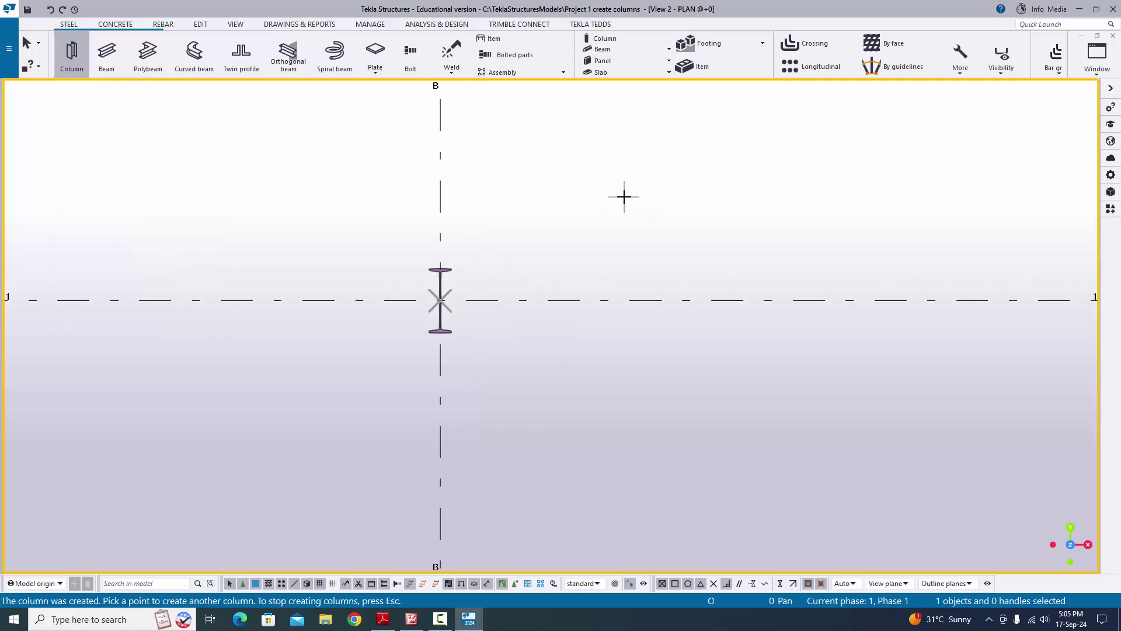
scroll(404, 299, down, 1)
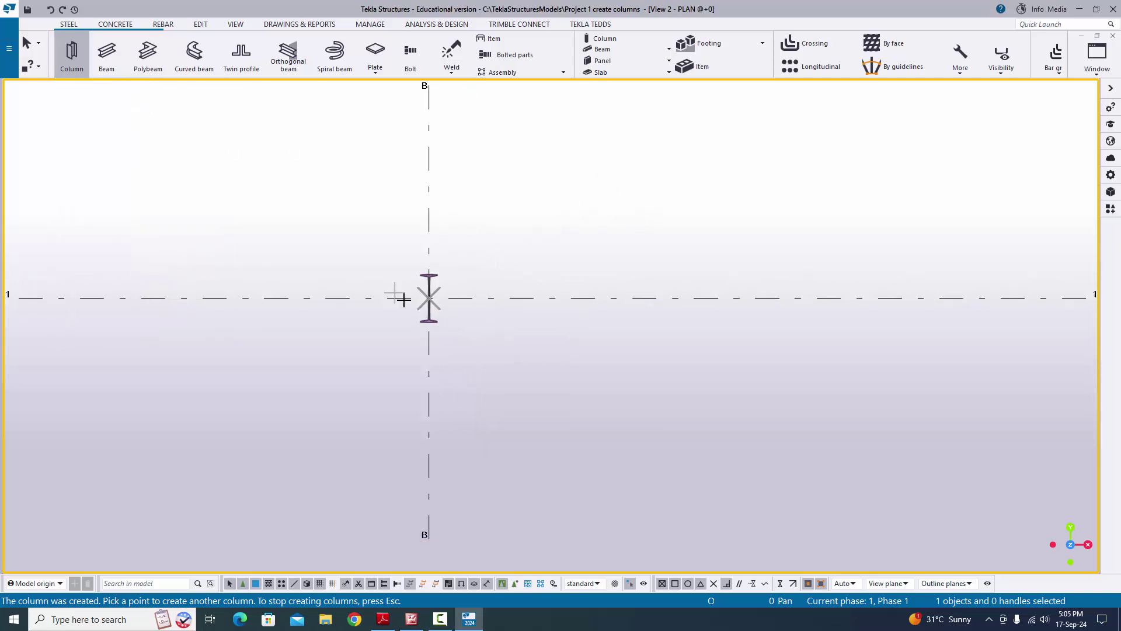
scroll(633, 315, down, 2)
middle_drag(842, 328, 662, 344)
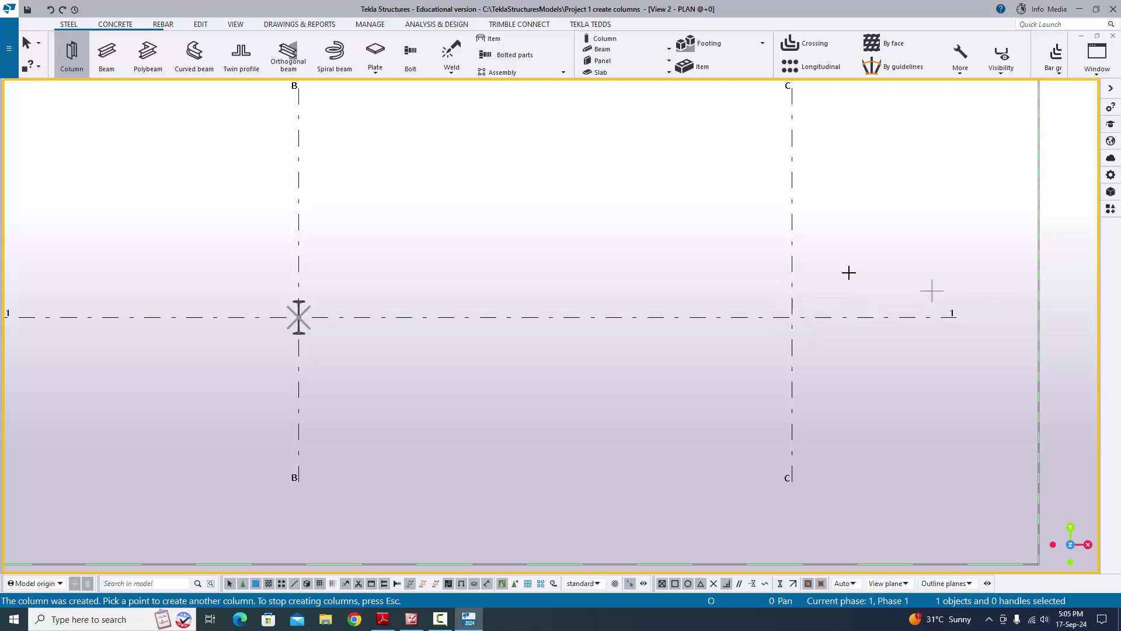
scroll(309, 327, up, 1)
scroll(392, 357, up, 1)
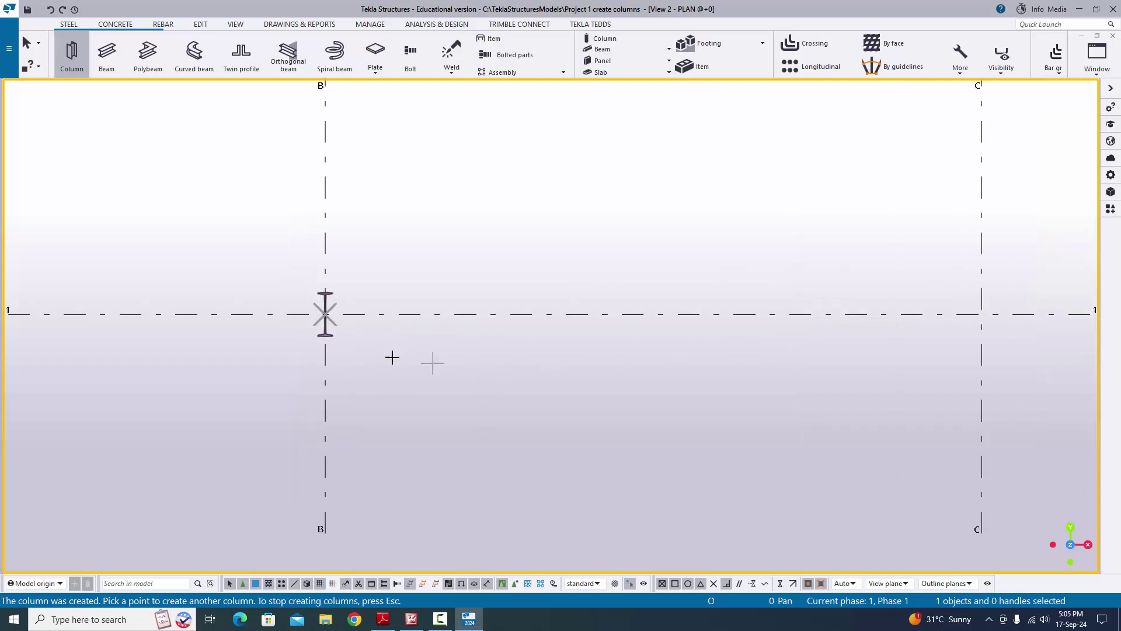
scroll(341, 348, up, 3)
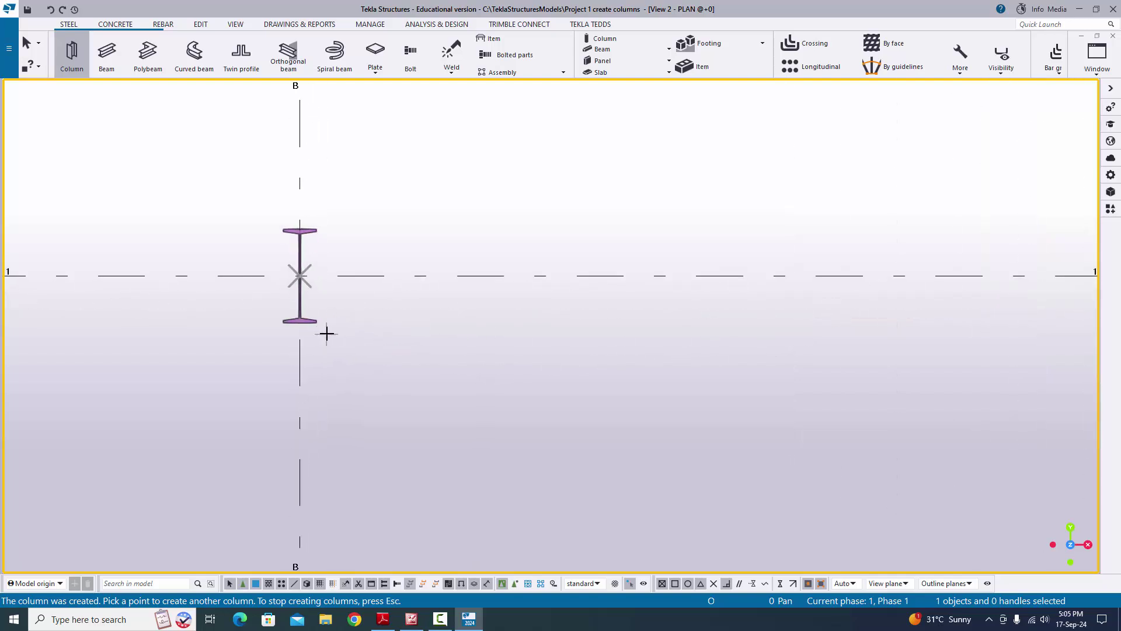
key(Escape)
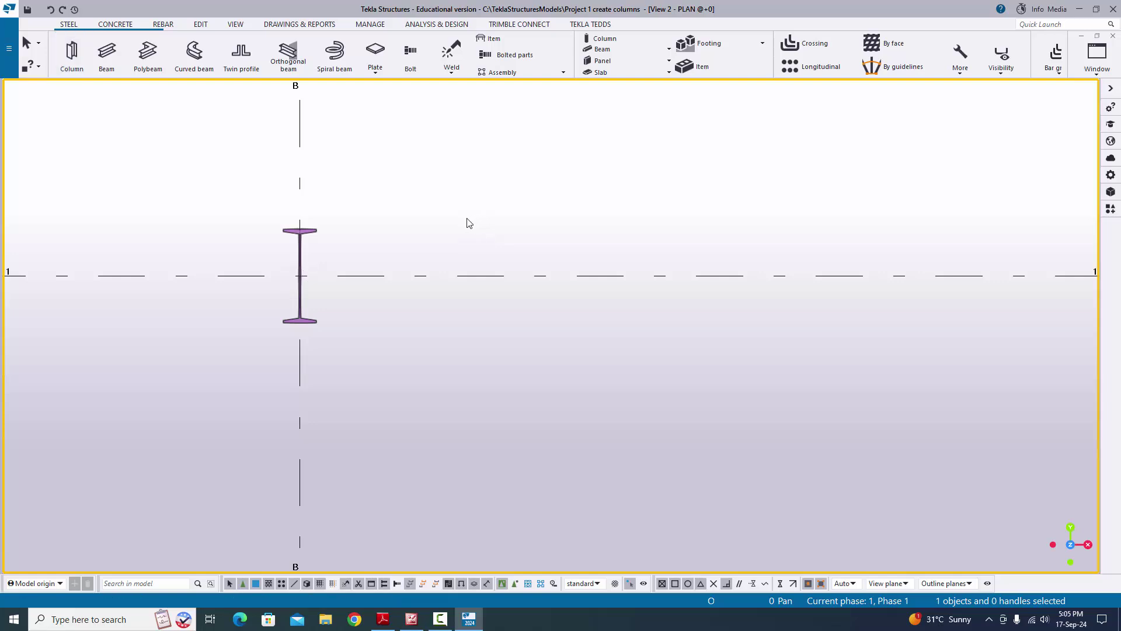
scroll(444, 211, up, 1)
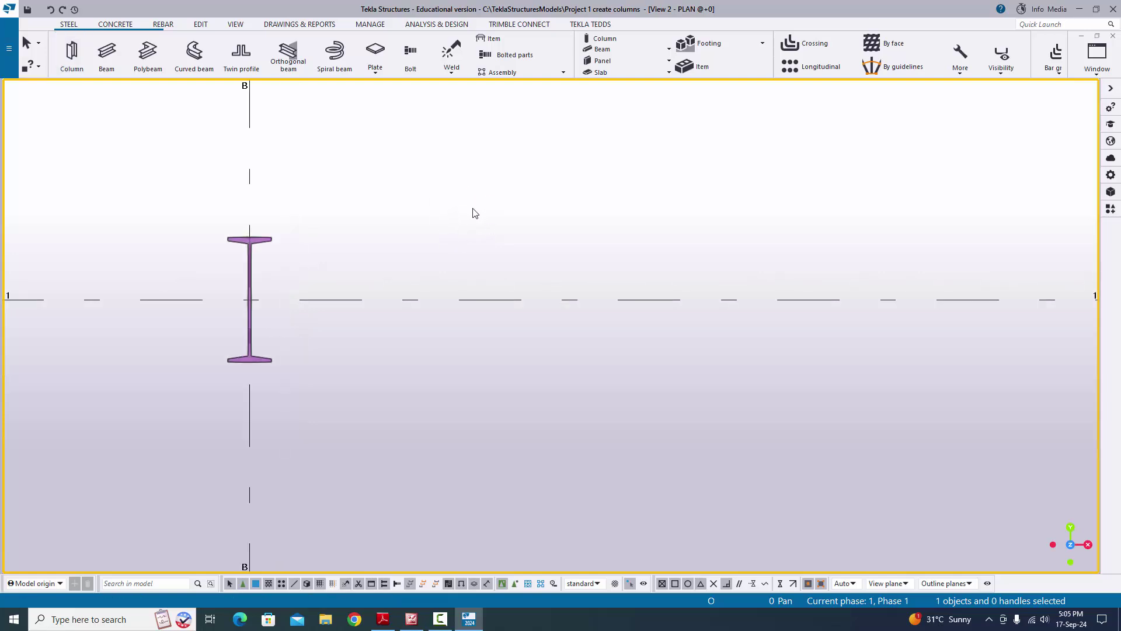
middle_drag(253, 349, 288, 220)
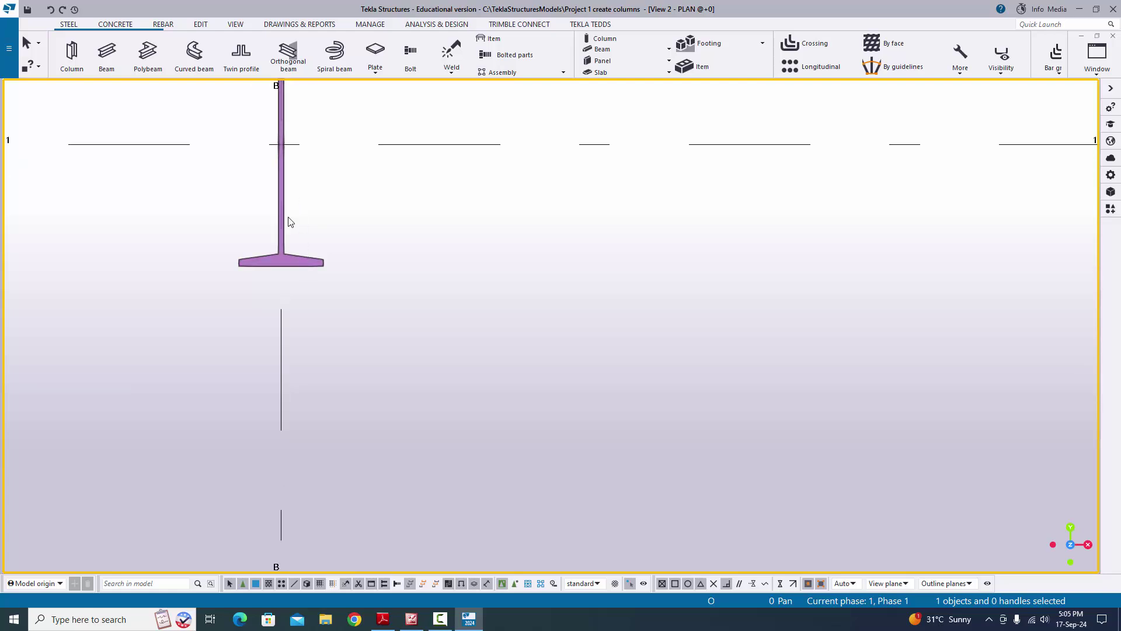
scroll(531, 329, down, 1)
scroll(531, 328, down, 1)
click(1097, 56)
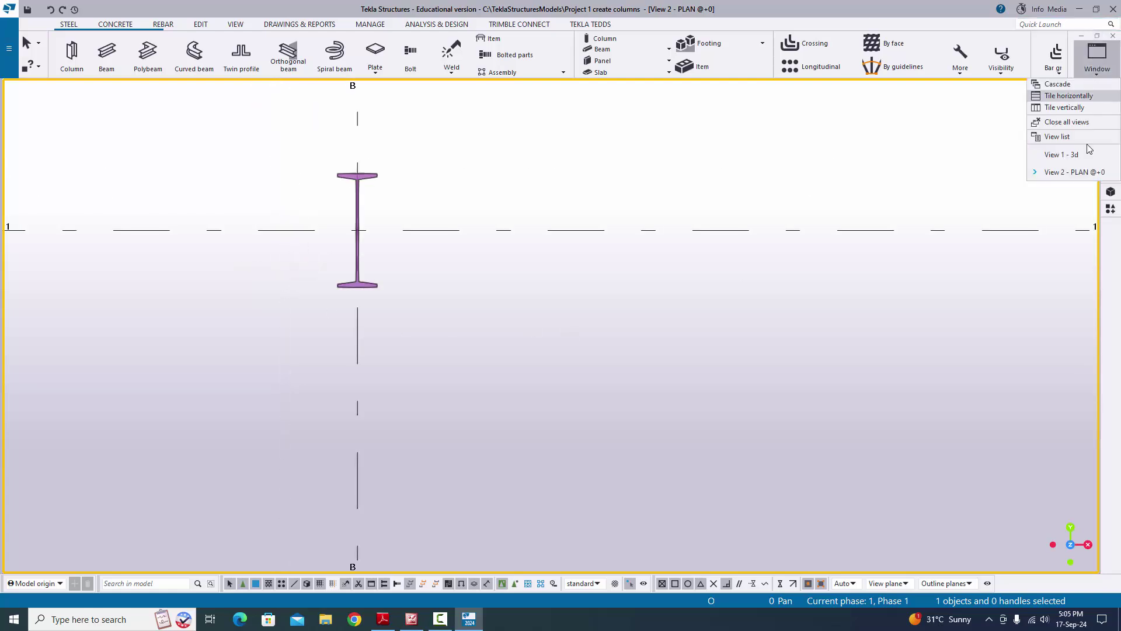
click(1069, 160)
scroll(455, 315, up, 3)
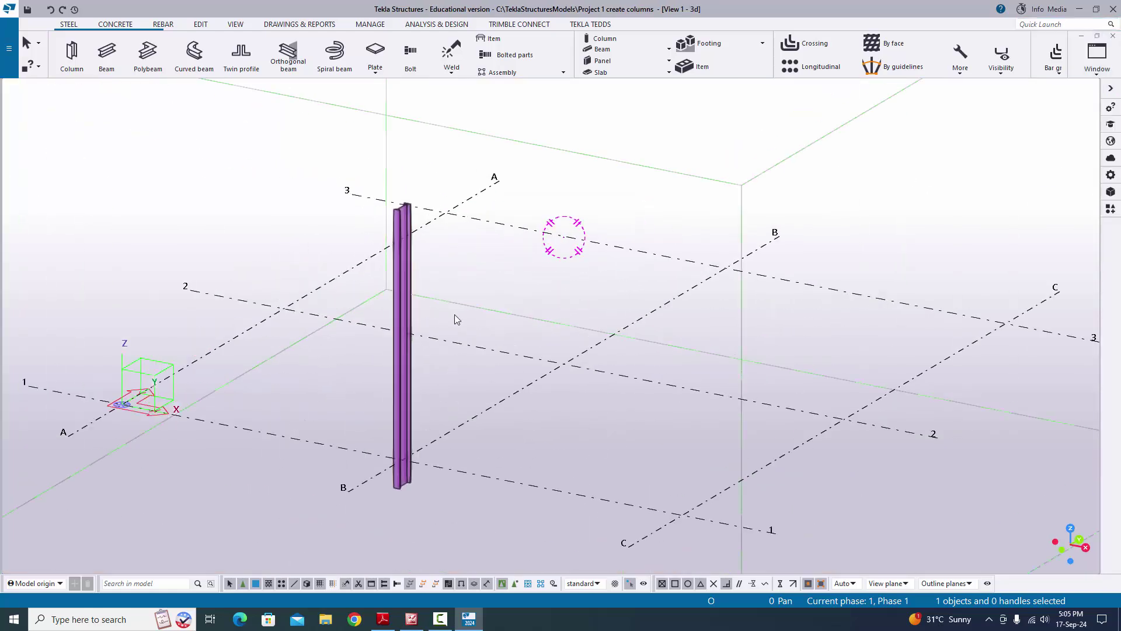
scroll(464, 368, down, 2)
scroll(365, 365, up, 5)
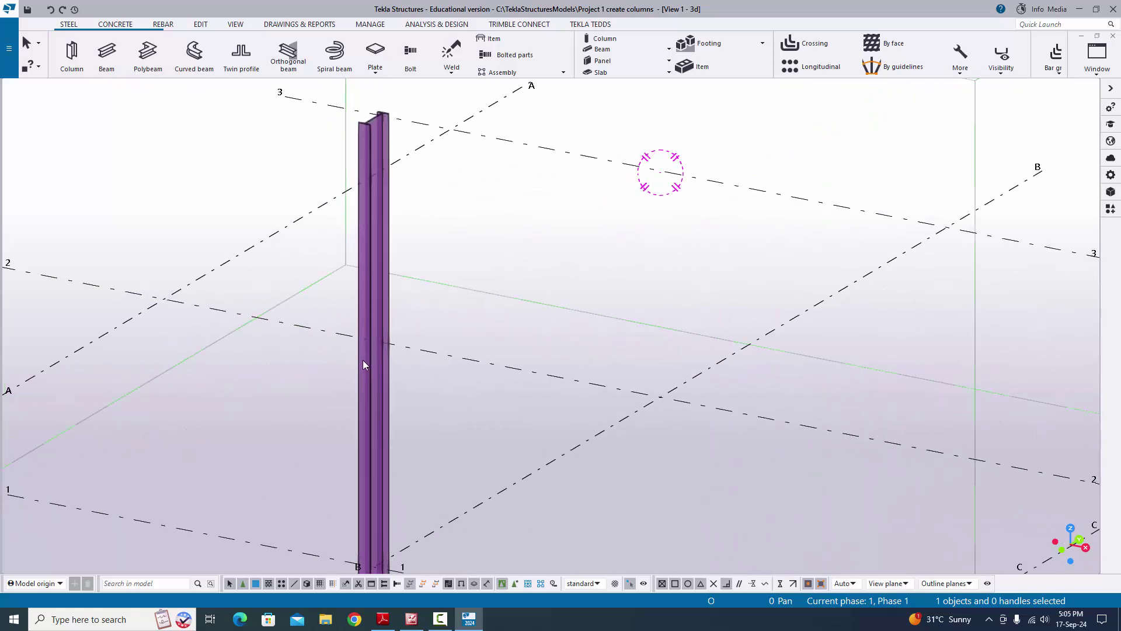
scroll(378, 366, up, 1)
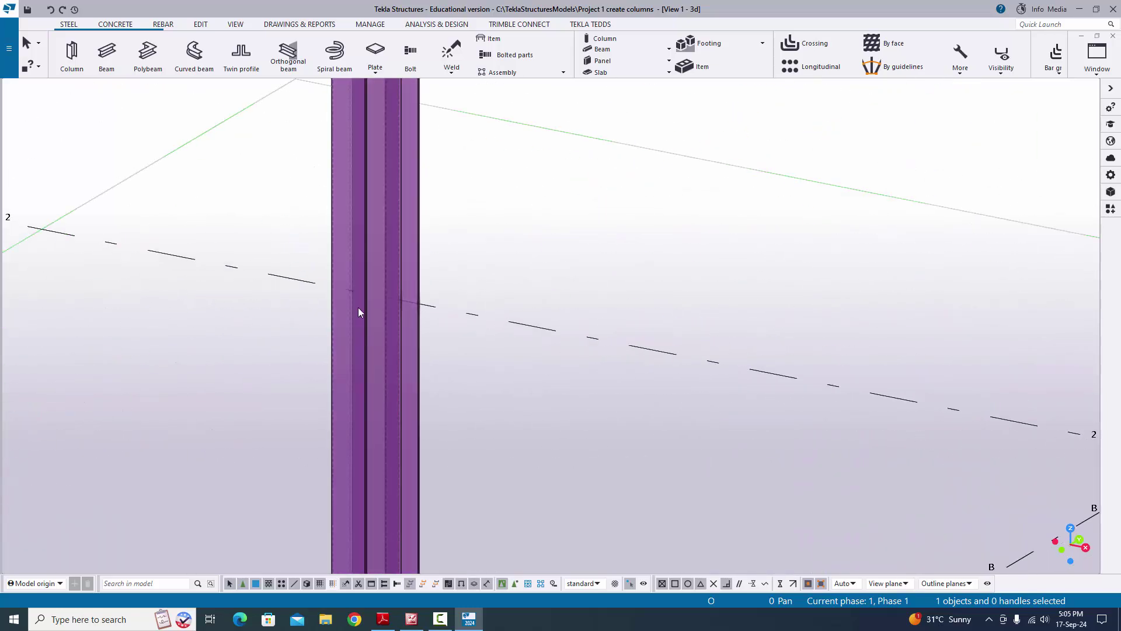
click(235, 24)
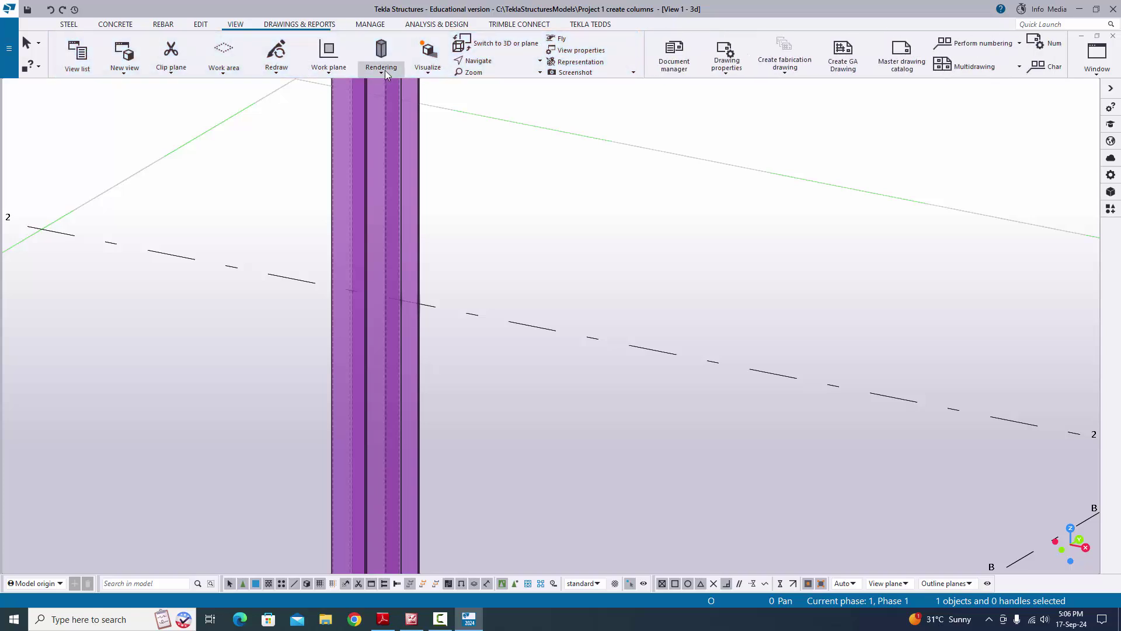
click(384, 70)
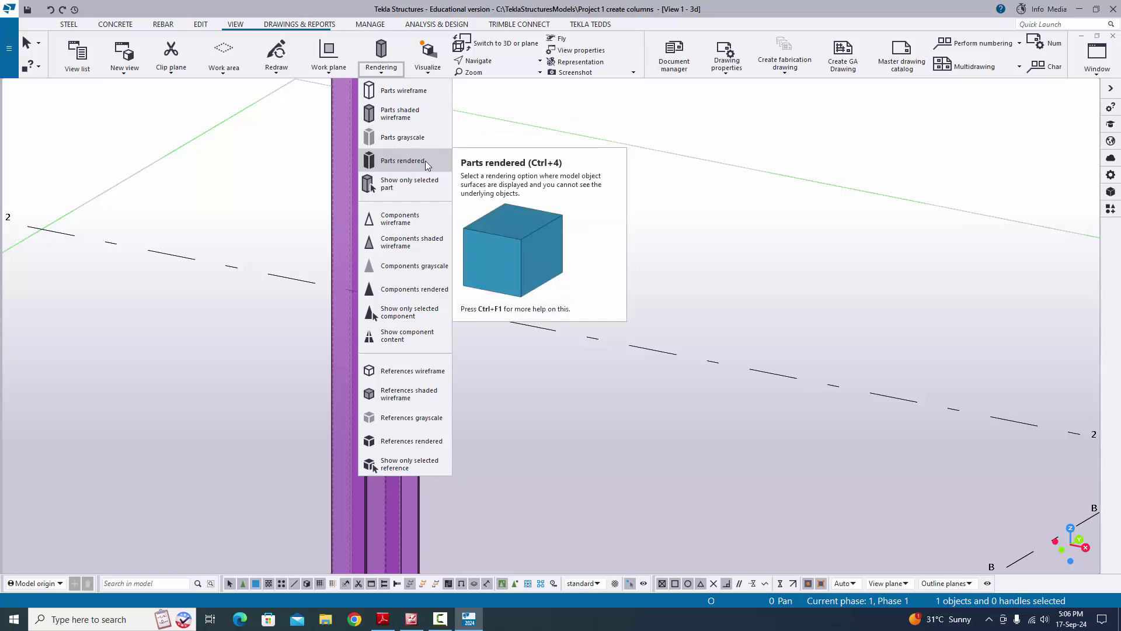
click(564, 132)
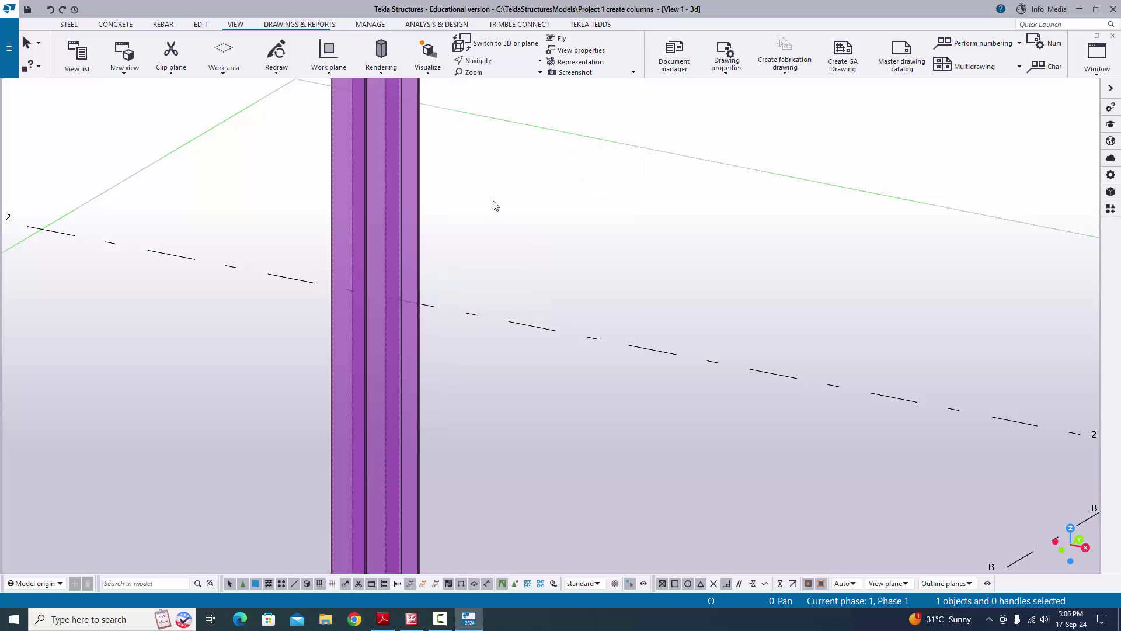
key(ctrl+4)
scroll(460, 215, down, 10)
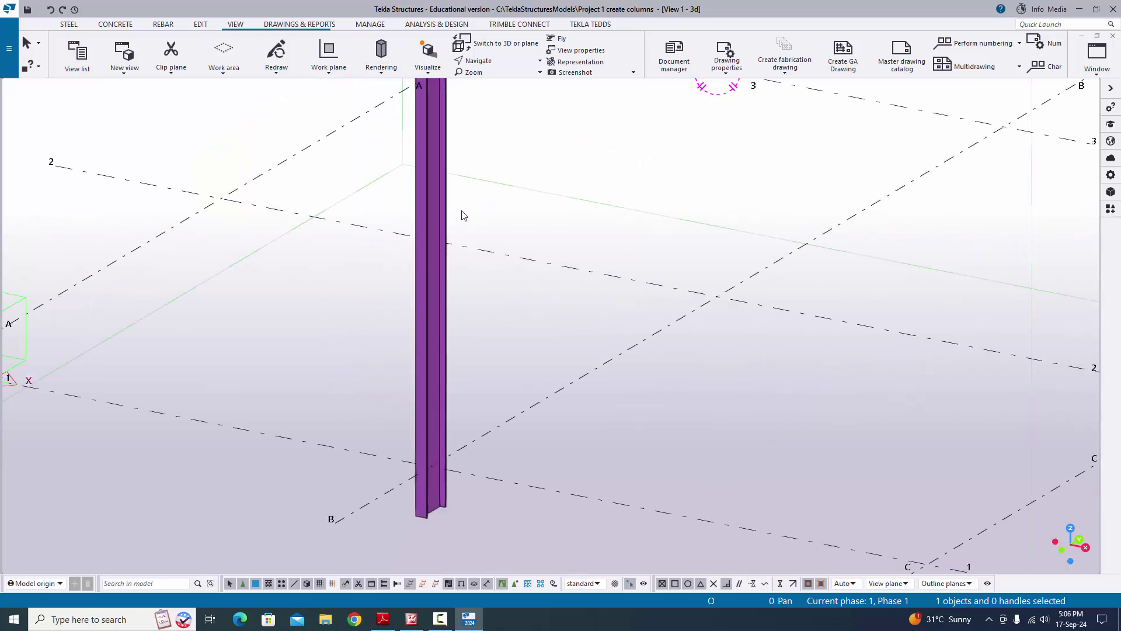
ctrl+middle_drag(420, 183, 431, 159)
scroll(432, 161, up, 10)
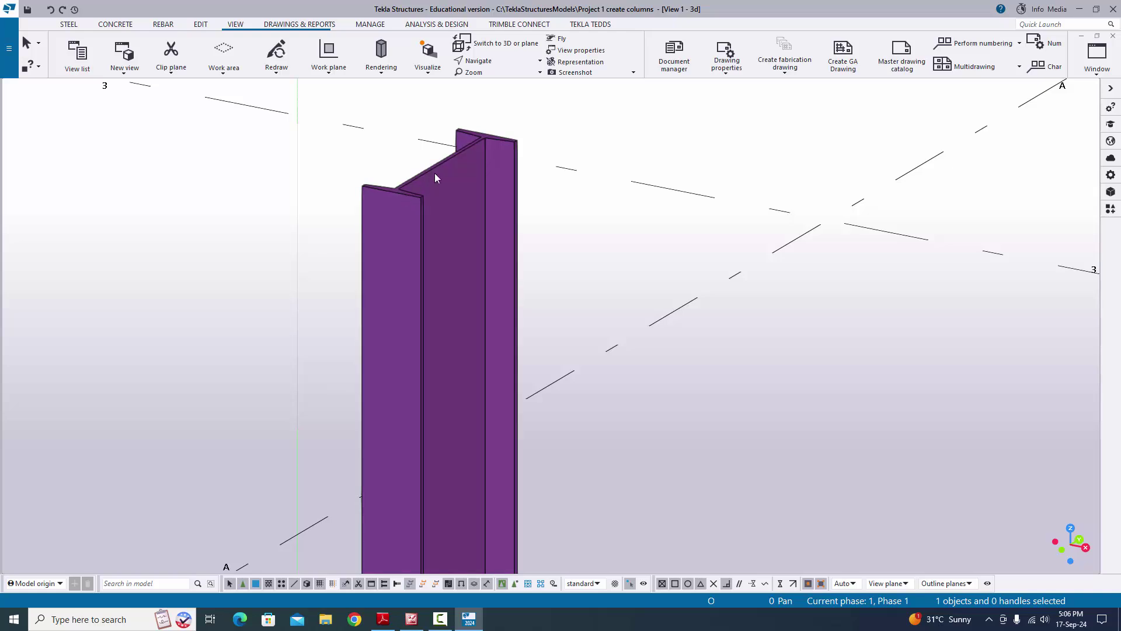
scroll(421, 185, down, 10)
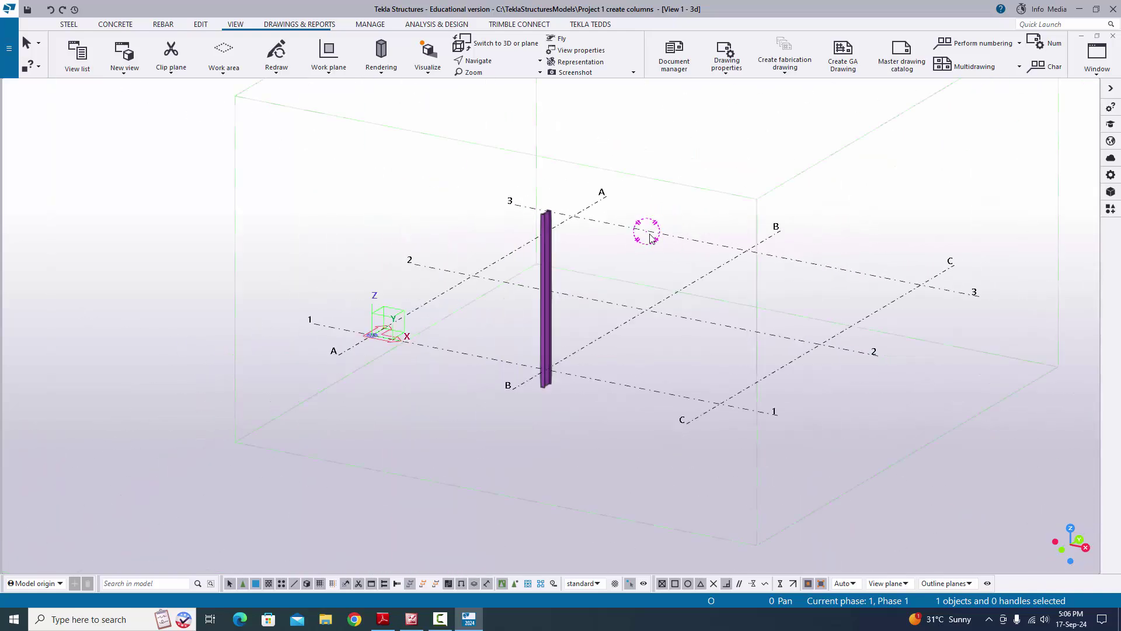
scroll(656, 236, up, 3)
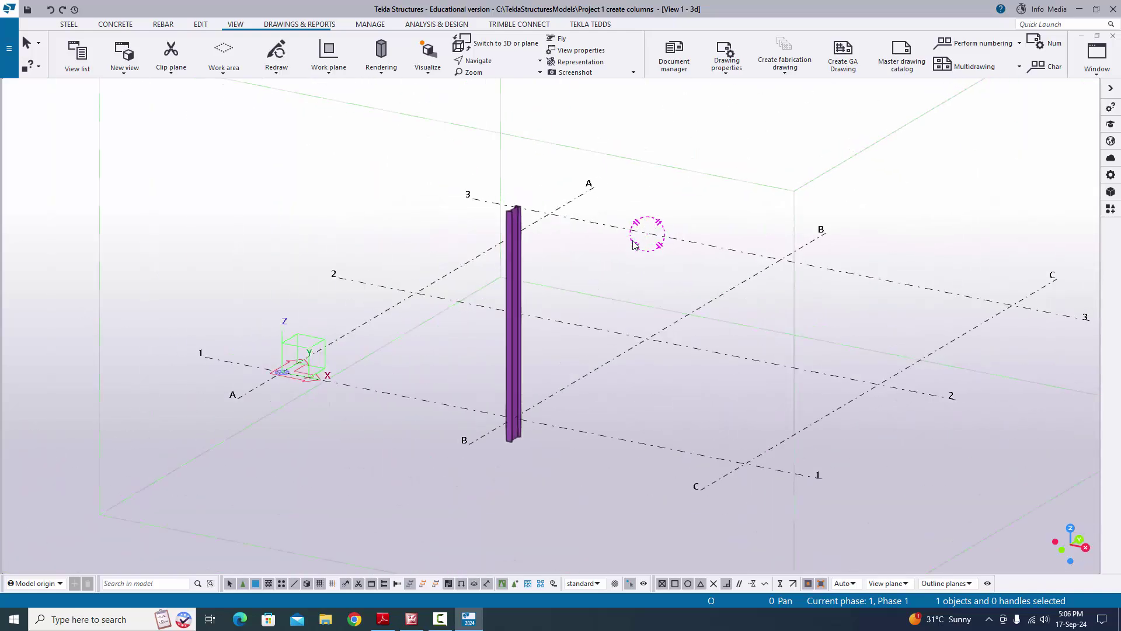
scroll(634, 244, down, 4)
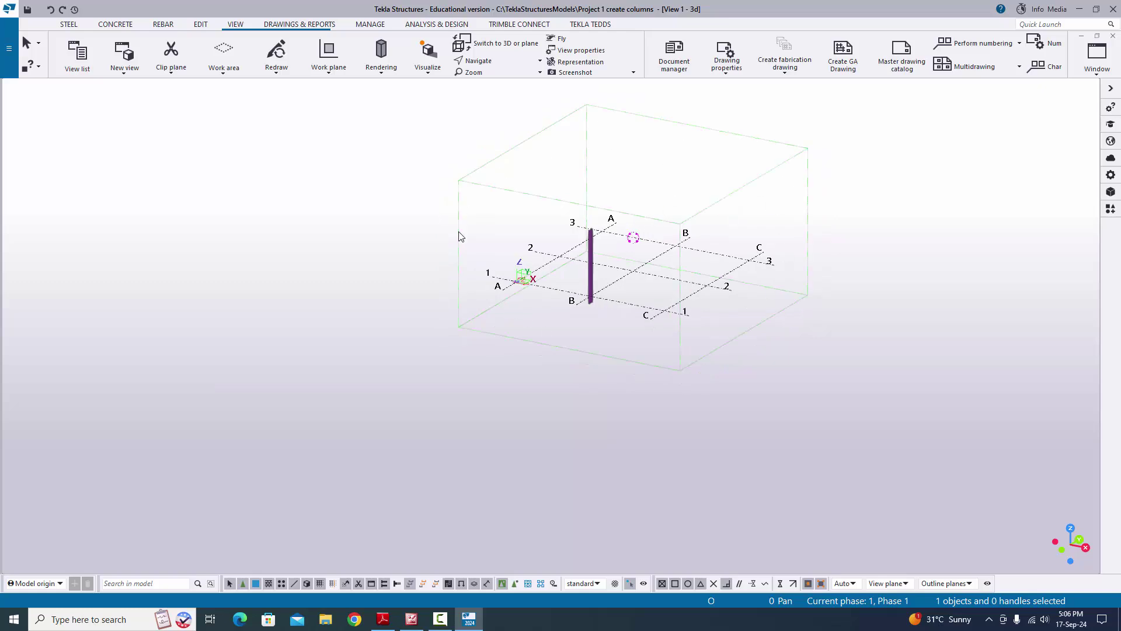
scroll(619, 239, up, 8)
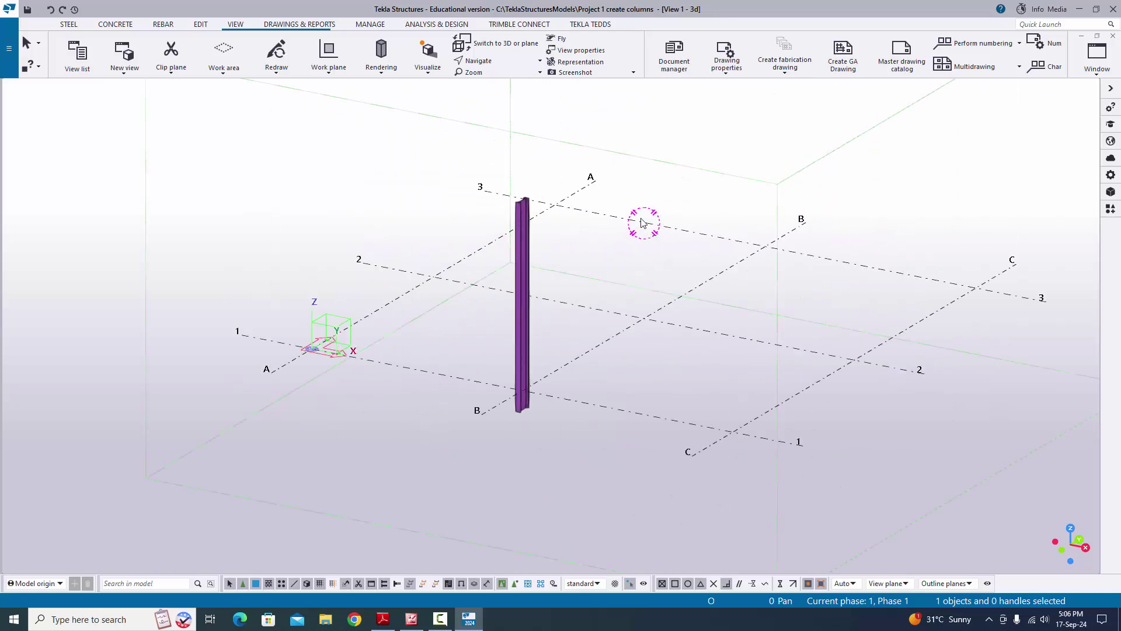
scroll(628, 228, up, 1)
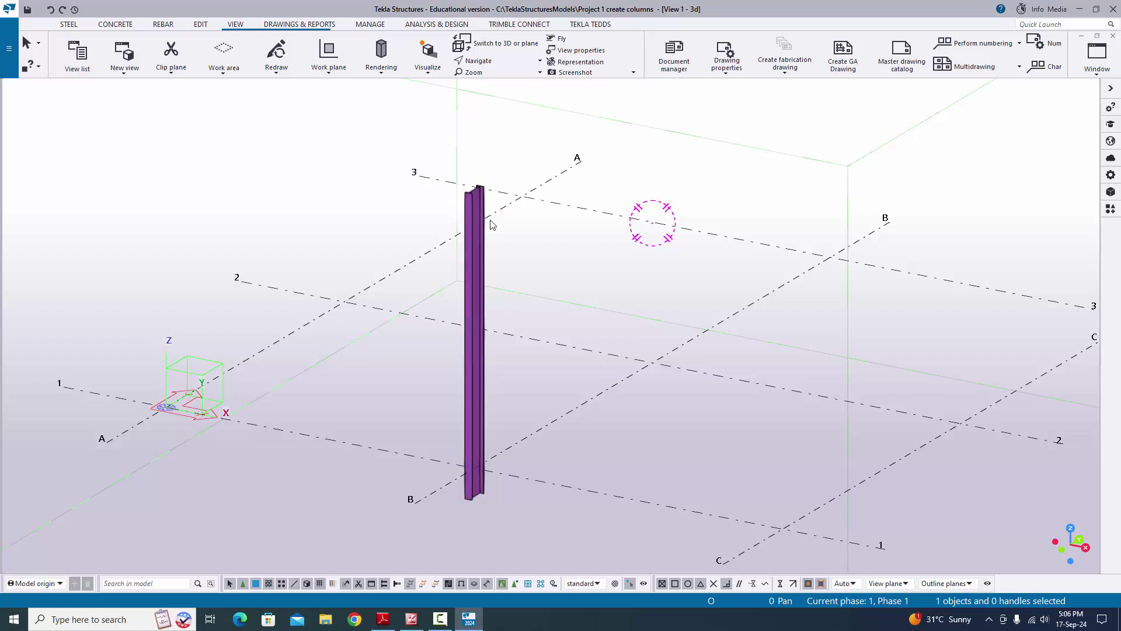
scroll(478, 245, down, 3)
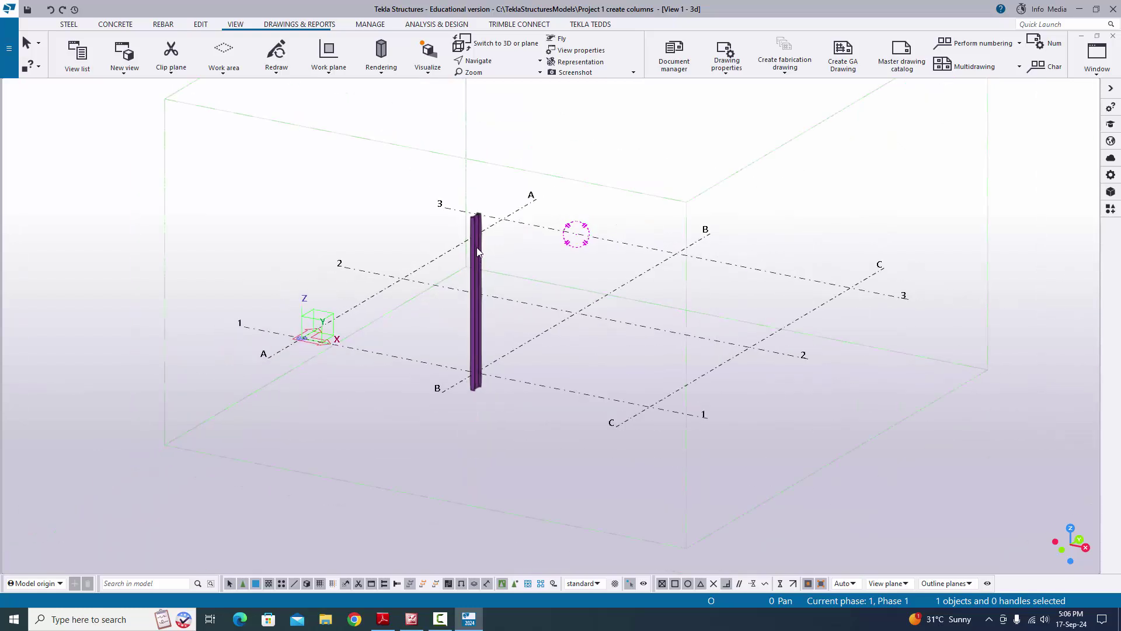
ctrl+middle_drag(461, 274, 568, 234)
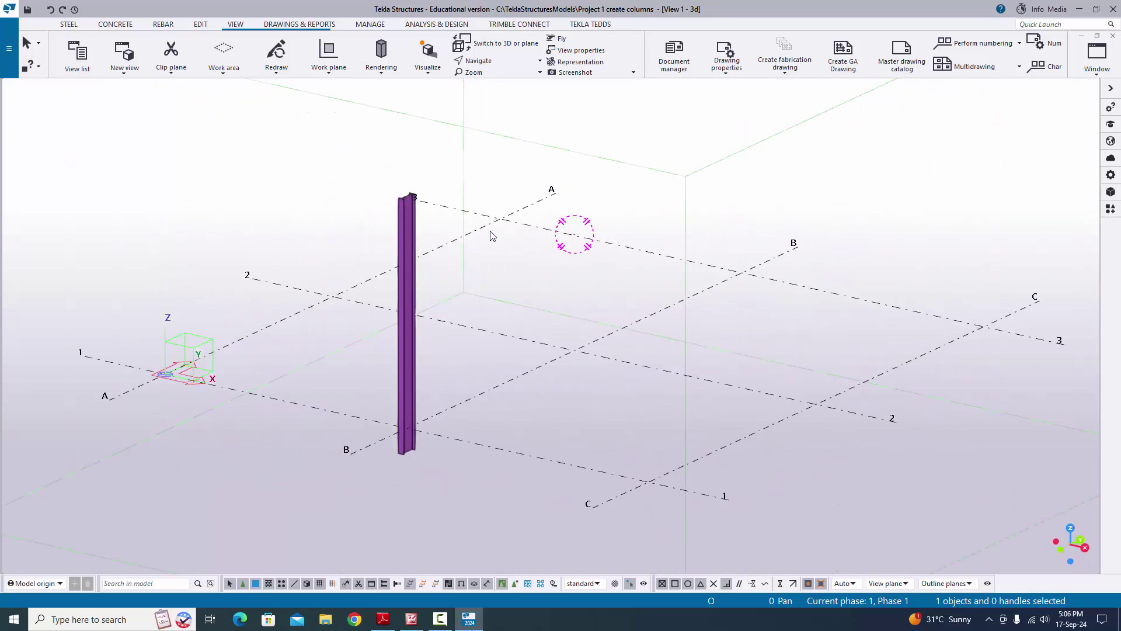
scroll(409, 200, up, 4)
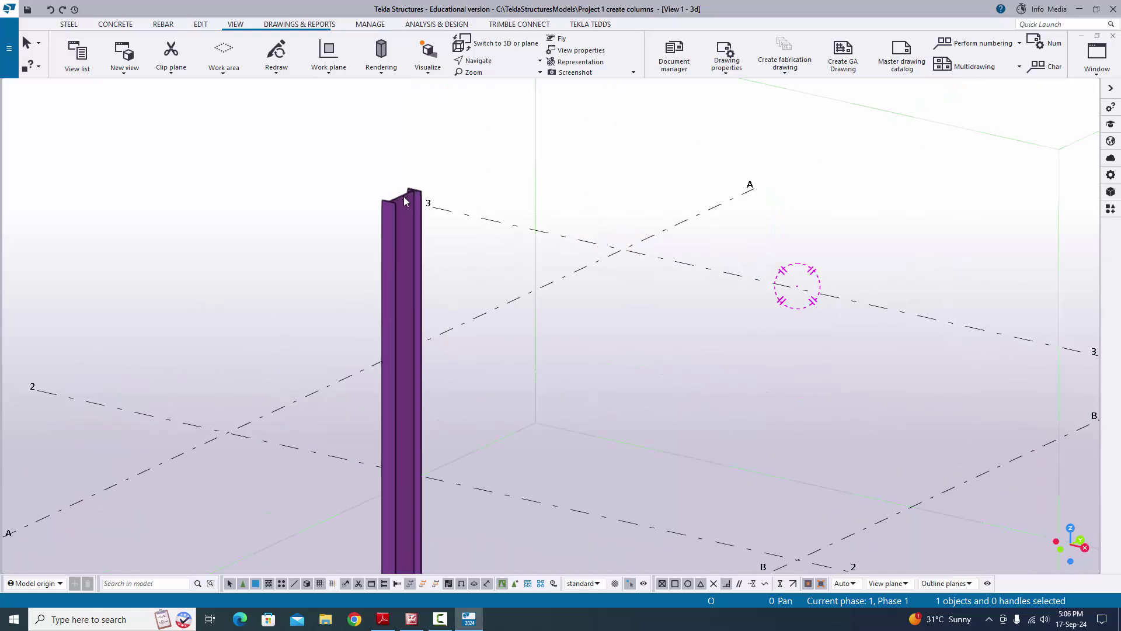
scroll(405, 200, up, 5)
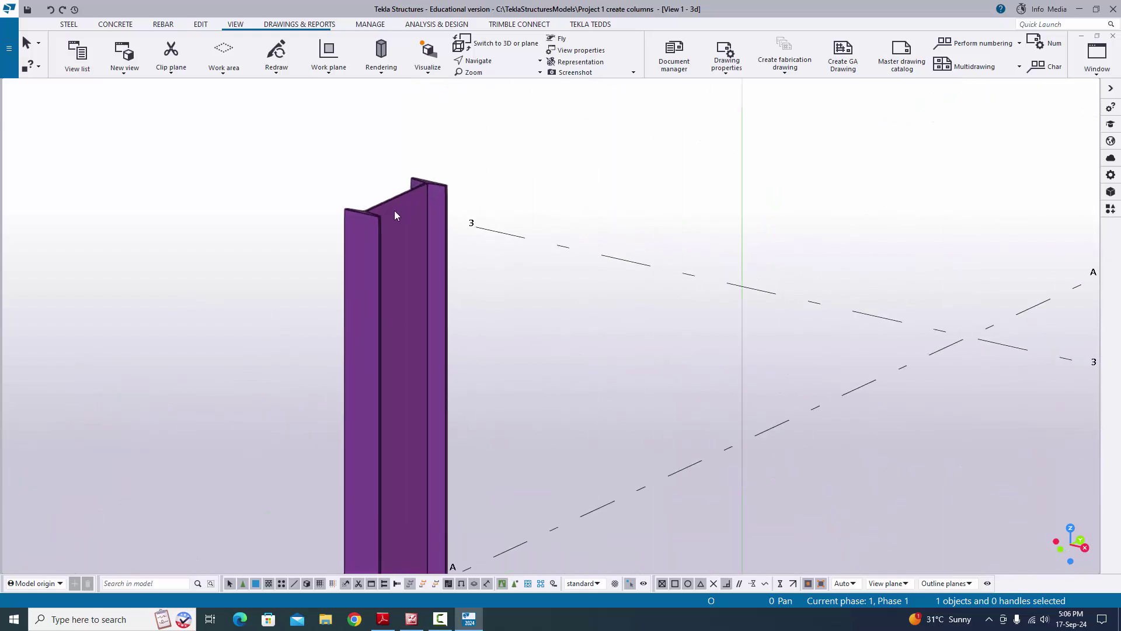
Orbit the view around the column top as the rotation centre.
key(v)
click(397, 206)
drag(396, 206, 424, 248)
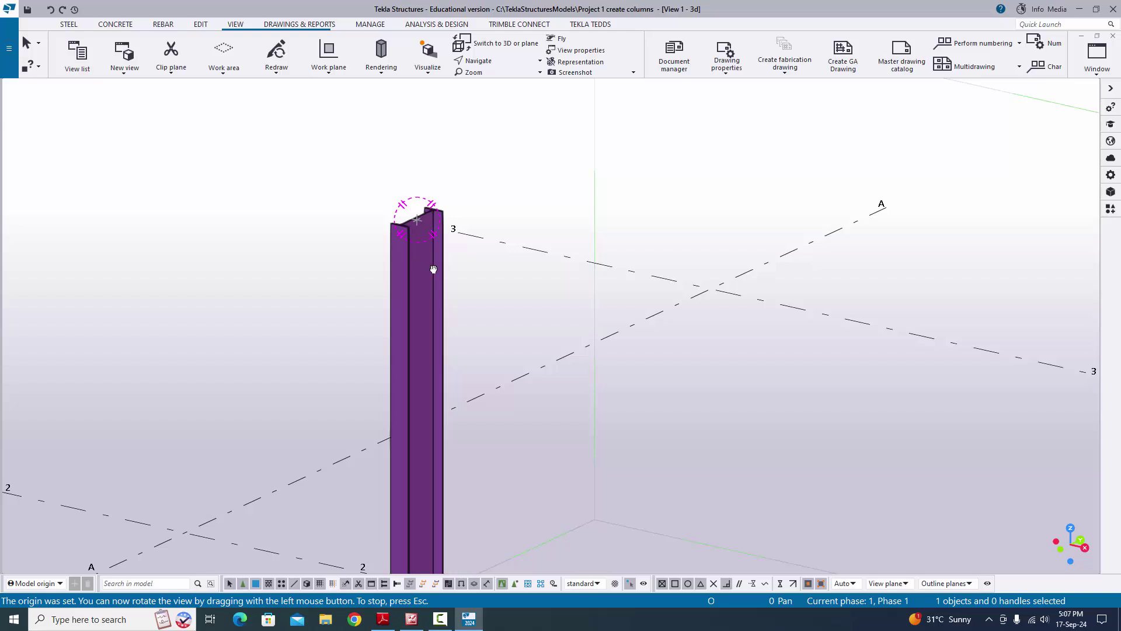
drag(433, 269, 418, 223)
Open the steel column's properties (ISMB400, IS2062, top 5000) and bring up the EX-1 drawing PDF.
right_click(495, 190)
click(516, 195)
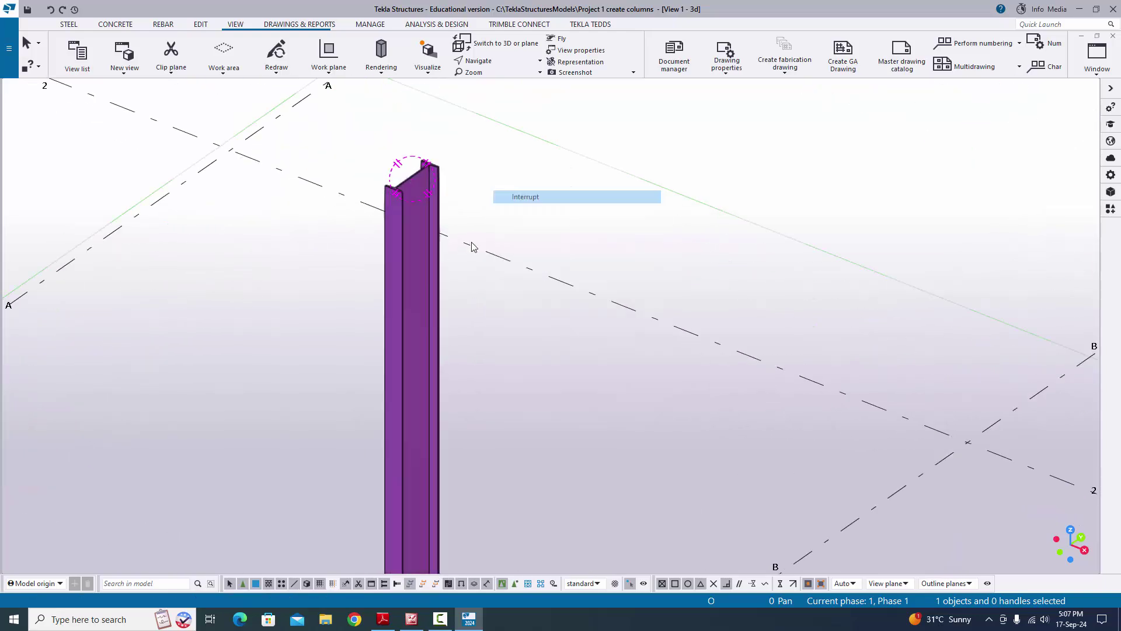
double_click(415, 283)
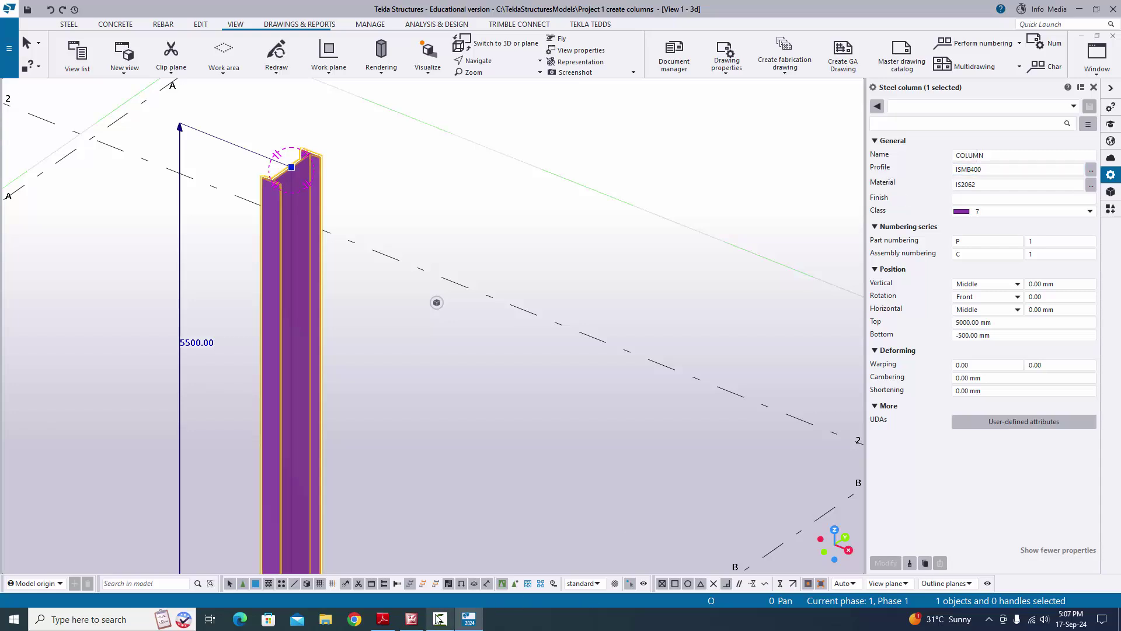
click(383, 618)
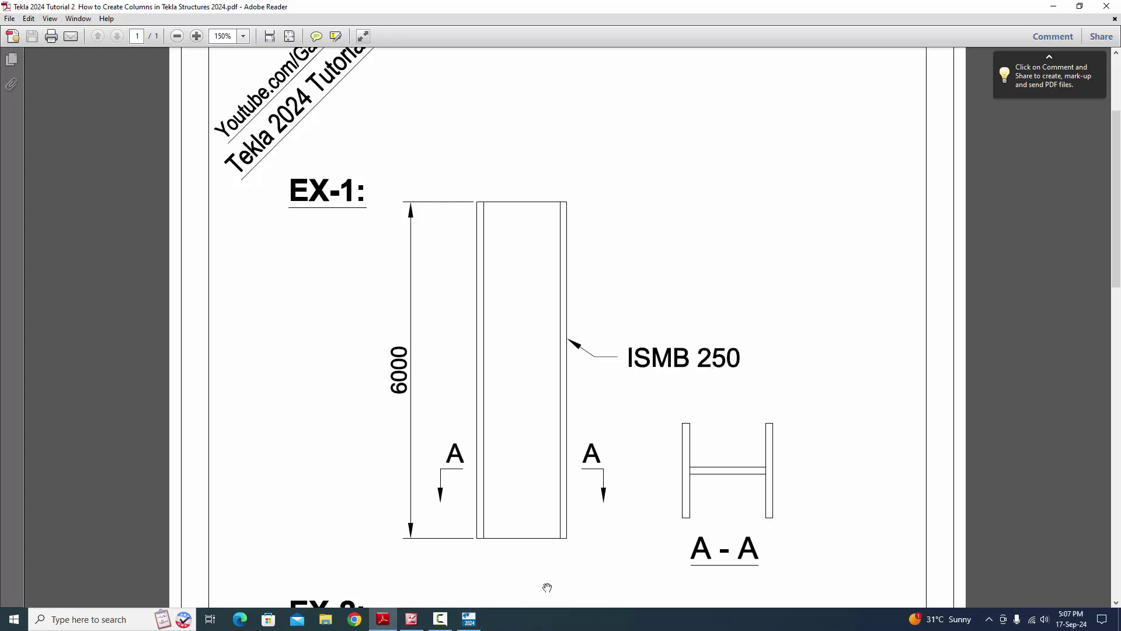
Choose ISMB250 from the ISMB profile catalogue as the column's profile, per the drawing PDF.
click(469, 618)
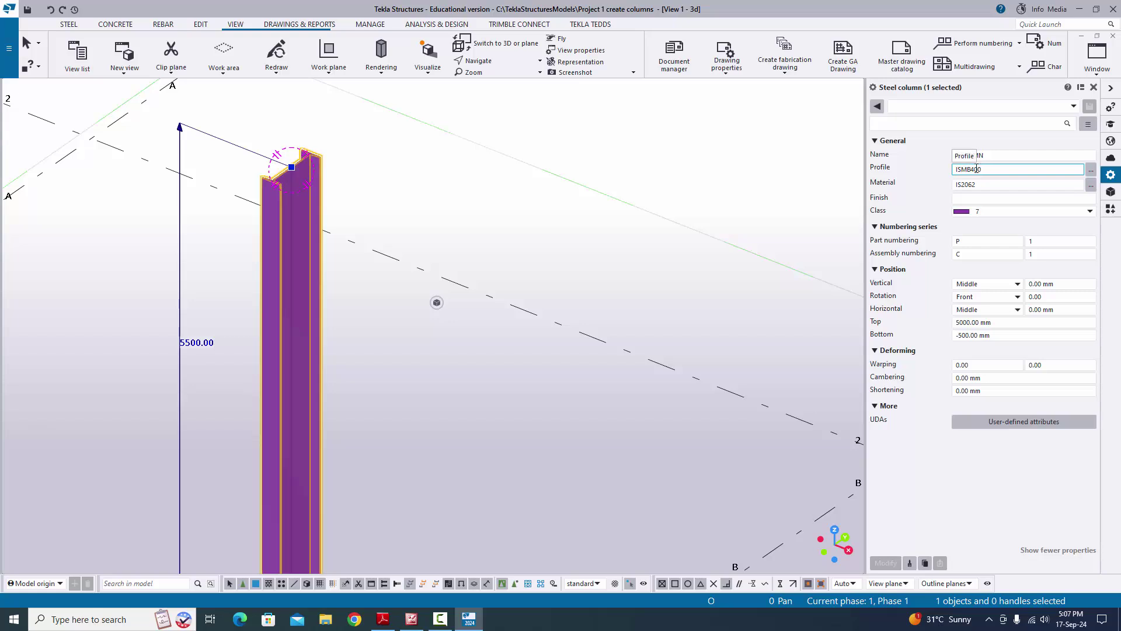
drag(973, 169, 976, 169)
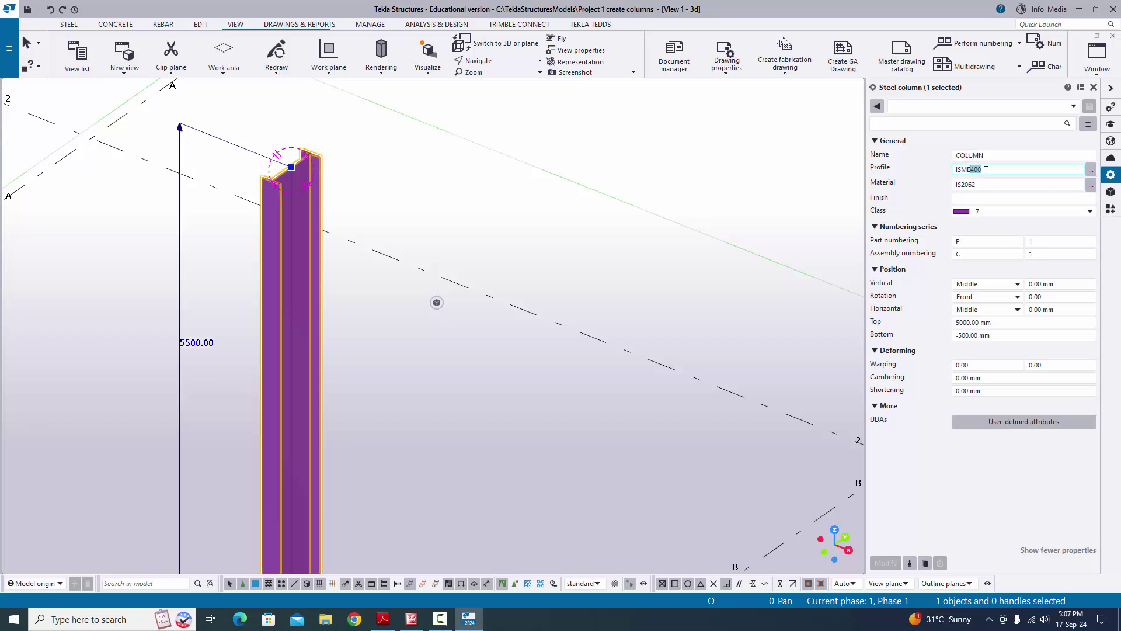
click(987, 170)
click(1090, 171)
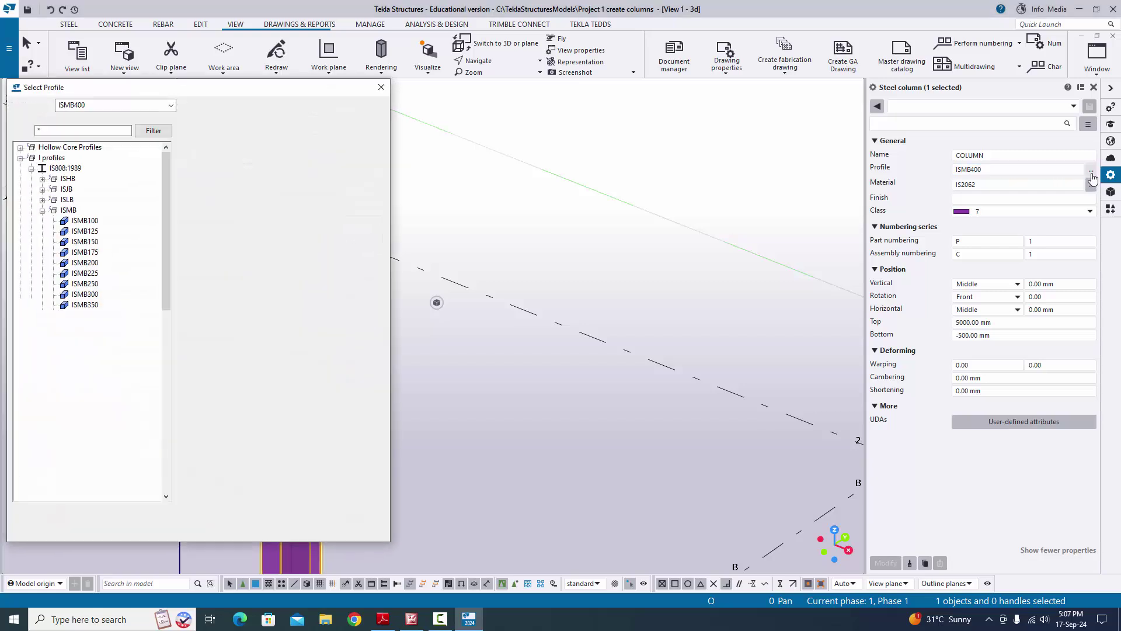
drag(250, 91, 343, 75)
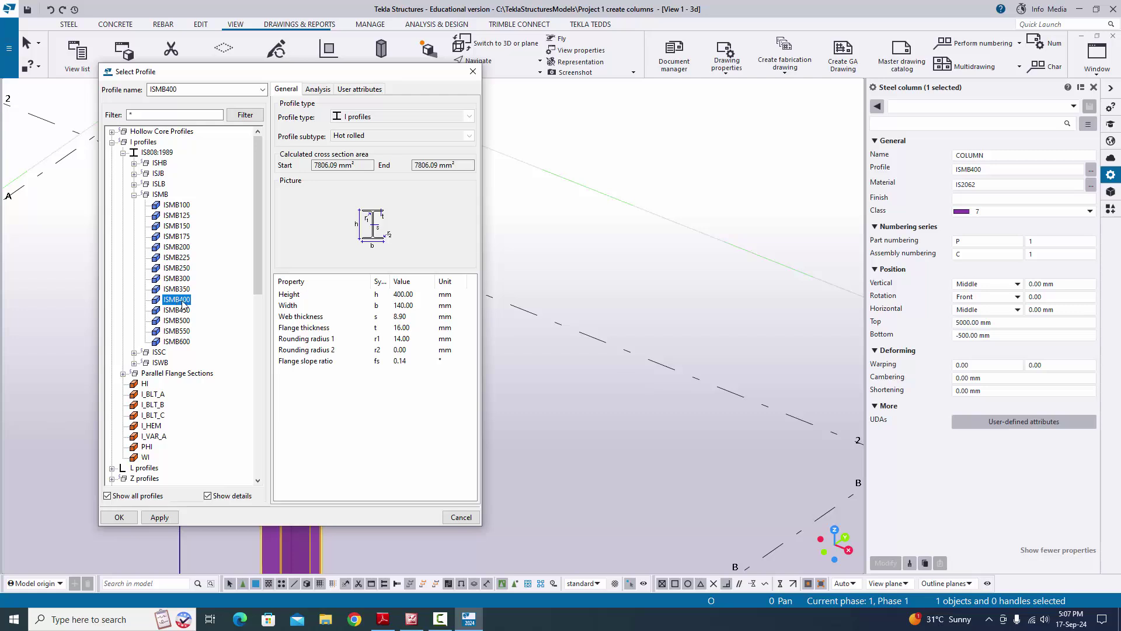
click(383, 618)
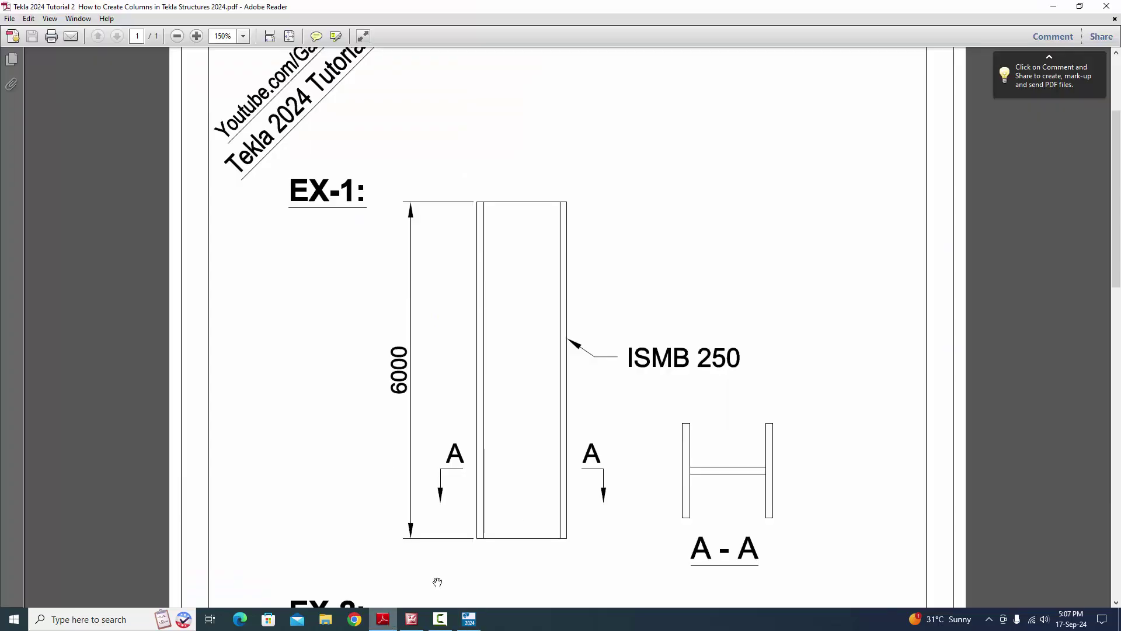
click(381, 620)
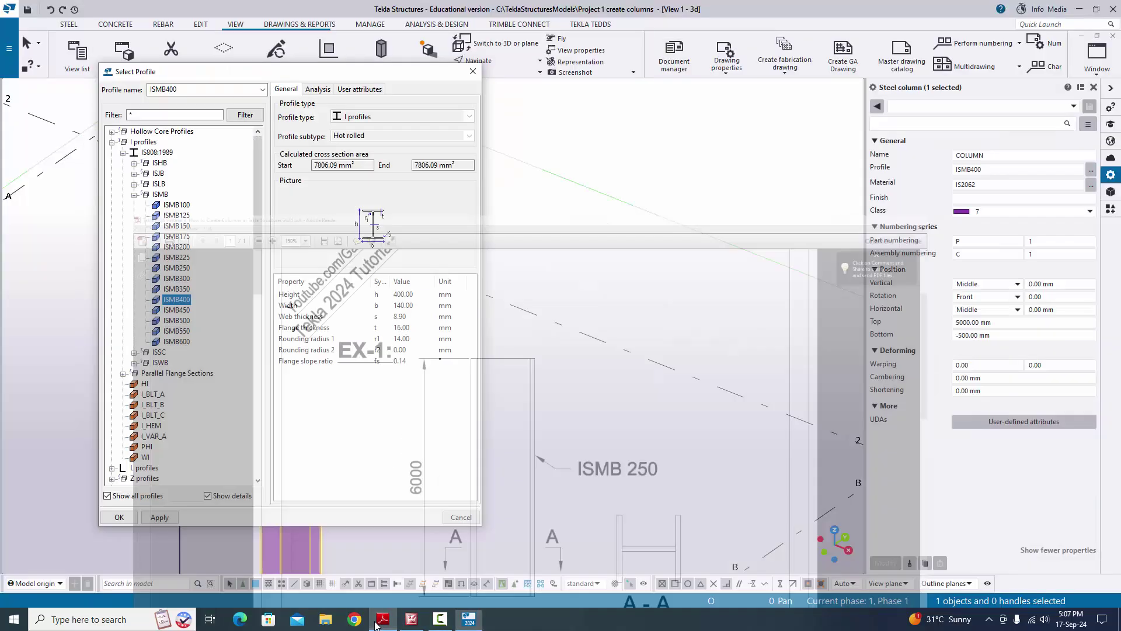
click(182, 269)
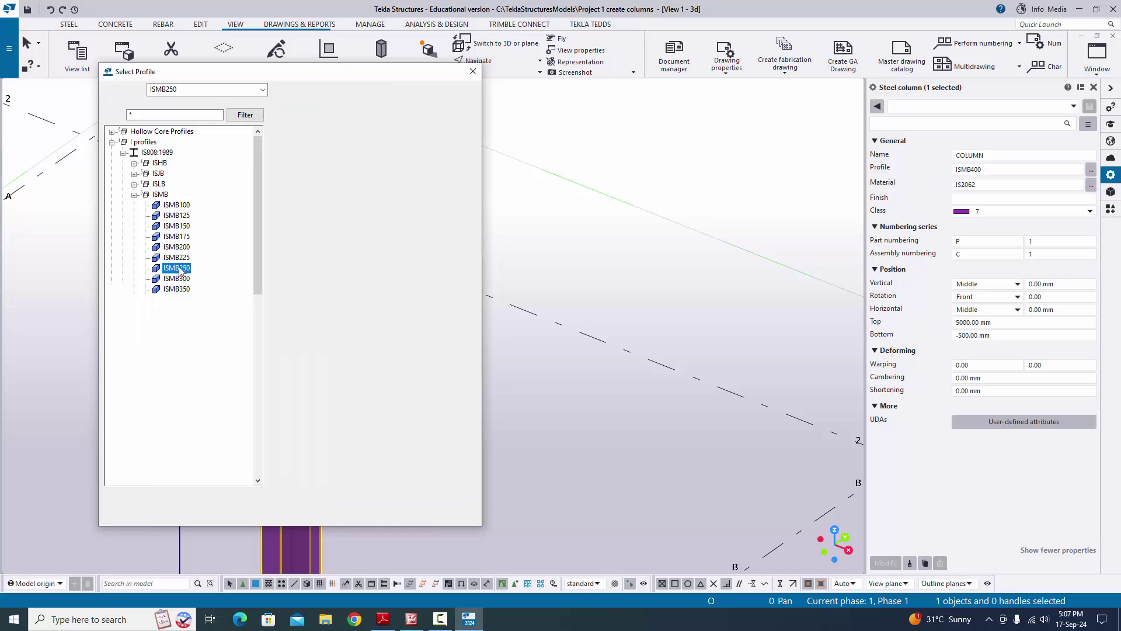
click(159, 516)
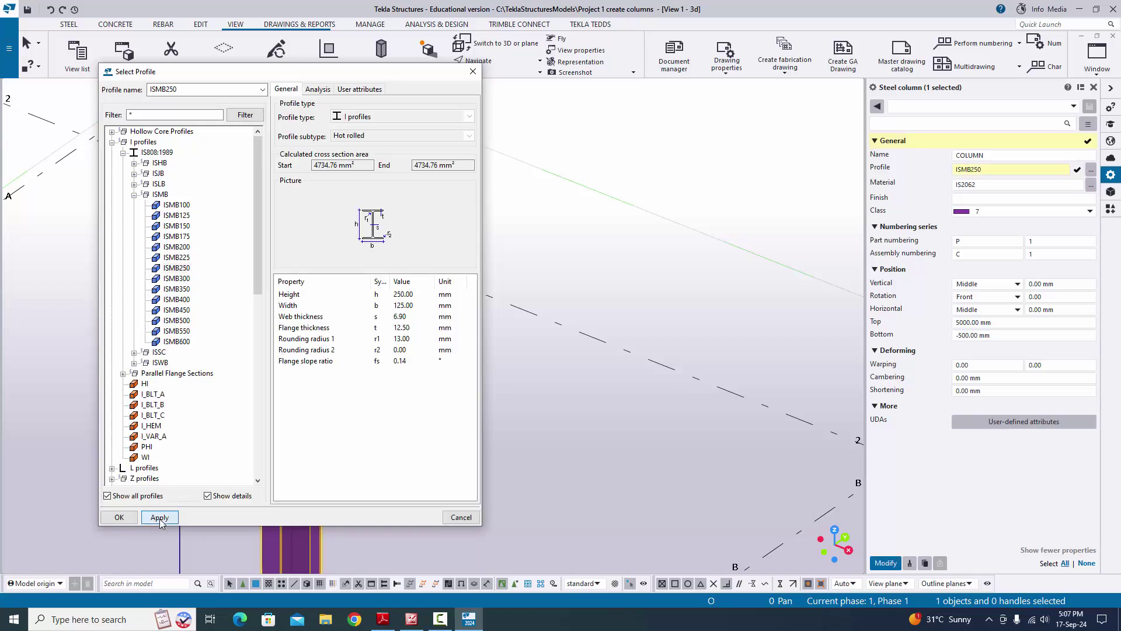
click(119, 517)
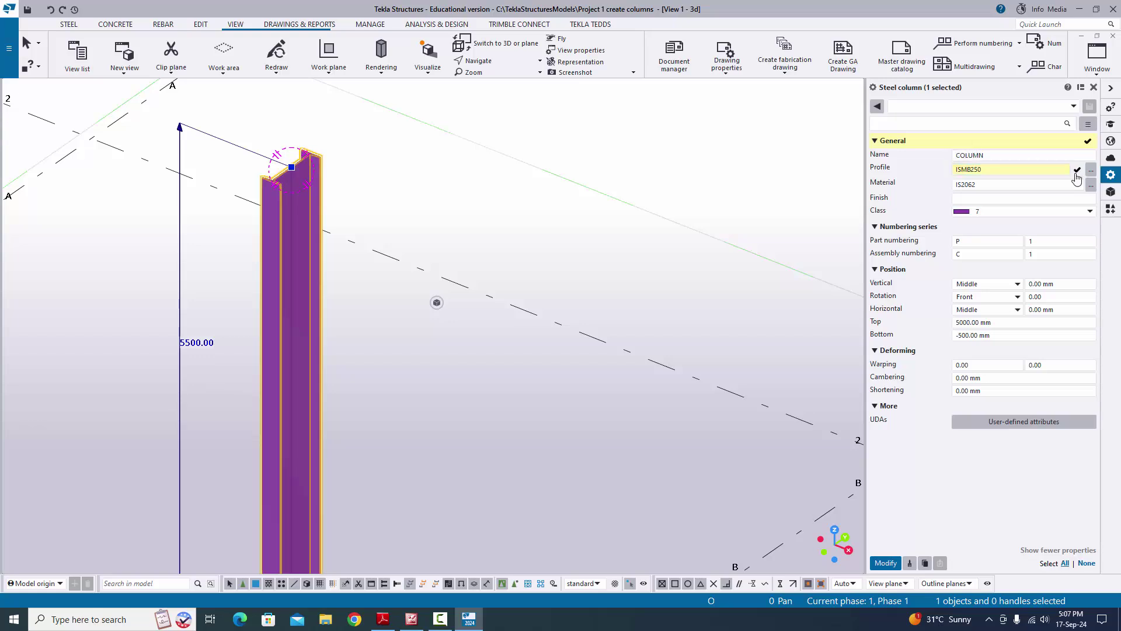
Modify the column to ISMB250, then orbit to inspect its 5000.00 top and -500.00 bottom levels.
click(887, 564)
scroll(288, 176, up, 3)
scroll(288, 175, up, 5)
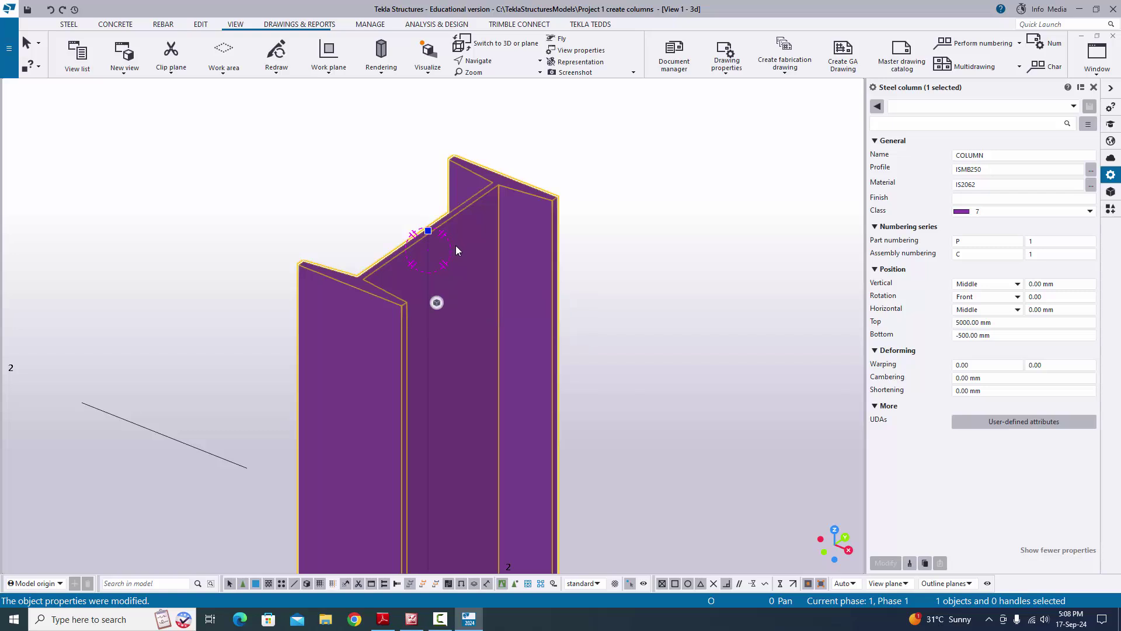
mouse_move(449, 254)
ctrl+middle_down()
mouse_move(521, 355)
mouse_move(508, 229)
mouse_move(494, 317)
mouse_move(519, 408)
mouse_move(507, 435)
mouse_move(472, 293)
ctrl+middle_up()
click(964, 326)
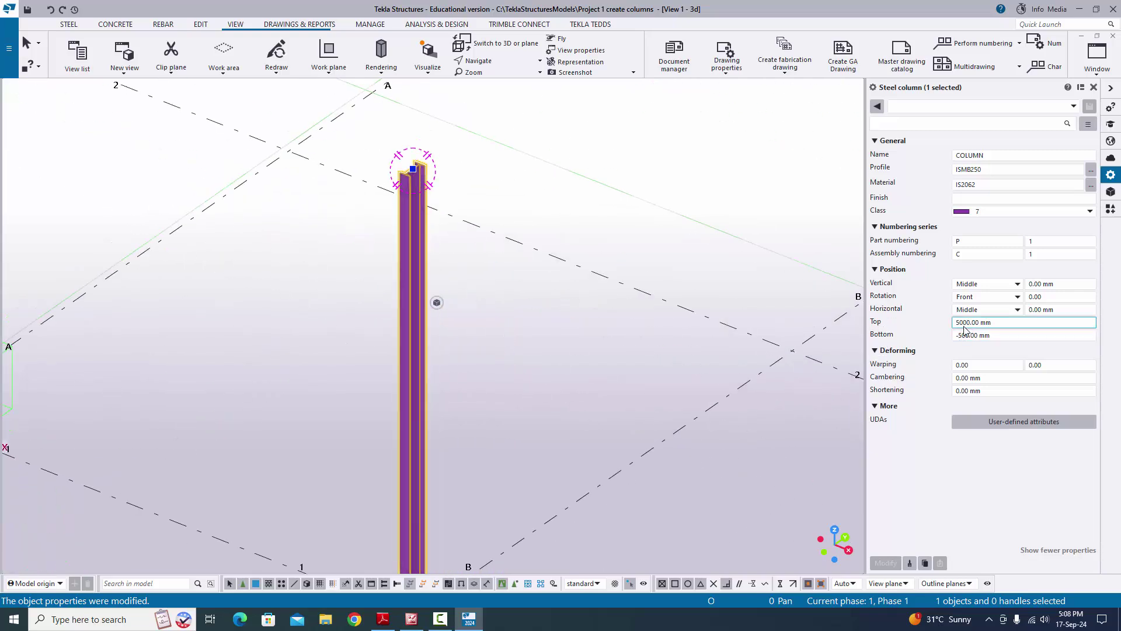
click(961, 337)
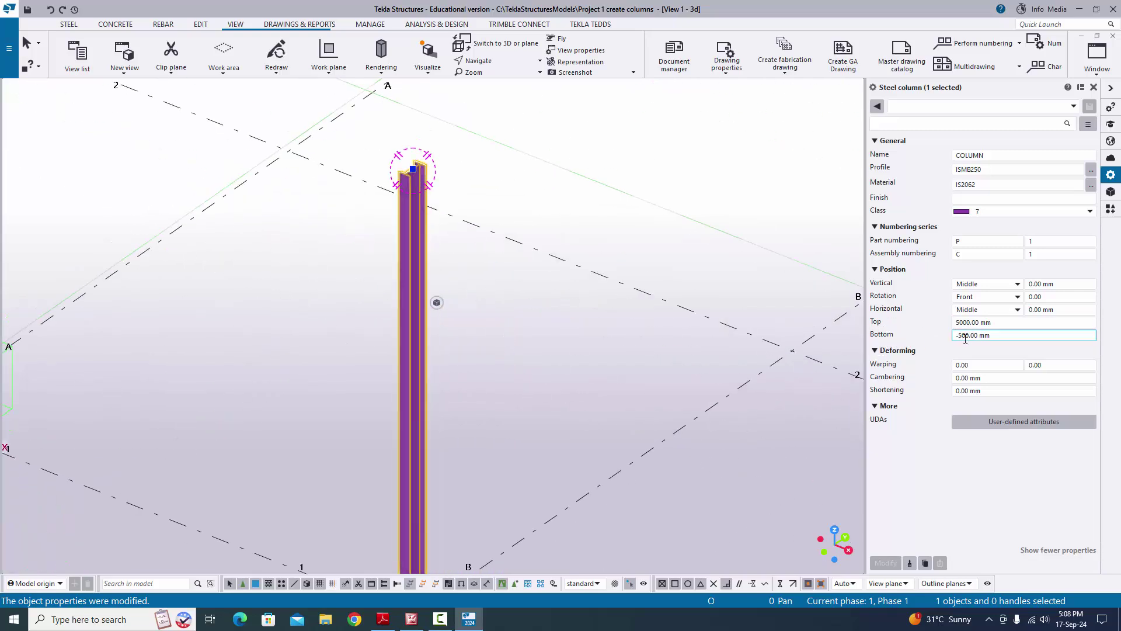
scroll(456, 167, down, 2)
scroll(393, 345, up, 3)
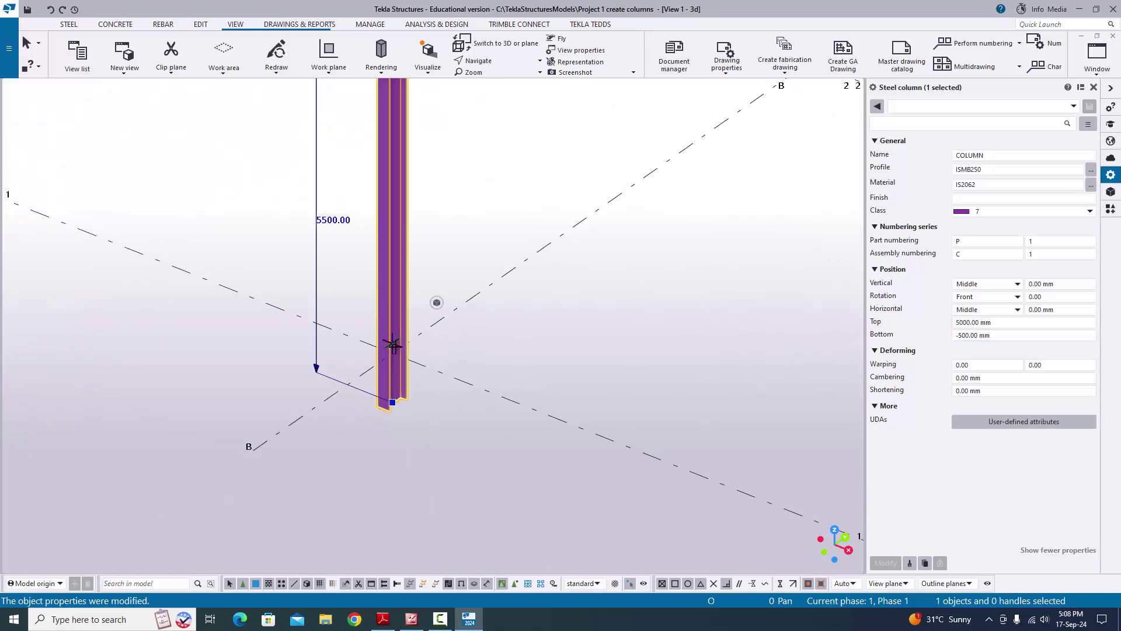
scroll(393, 345, up, 2)
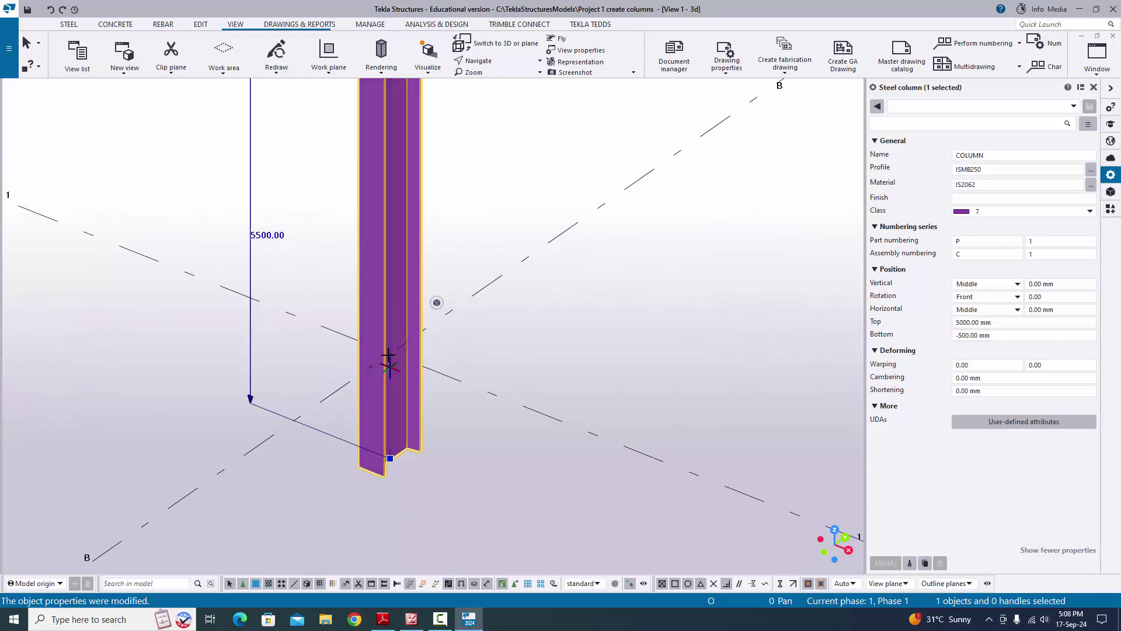
Check the 6000 column height on the EX-1 drawing PDF.
click(959, 334)
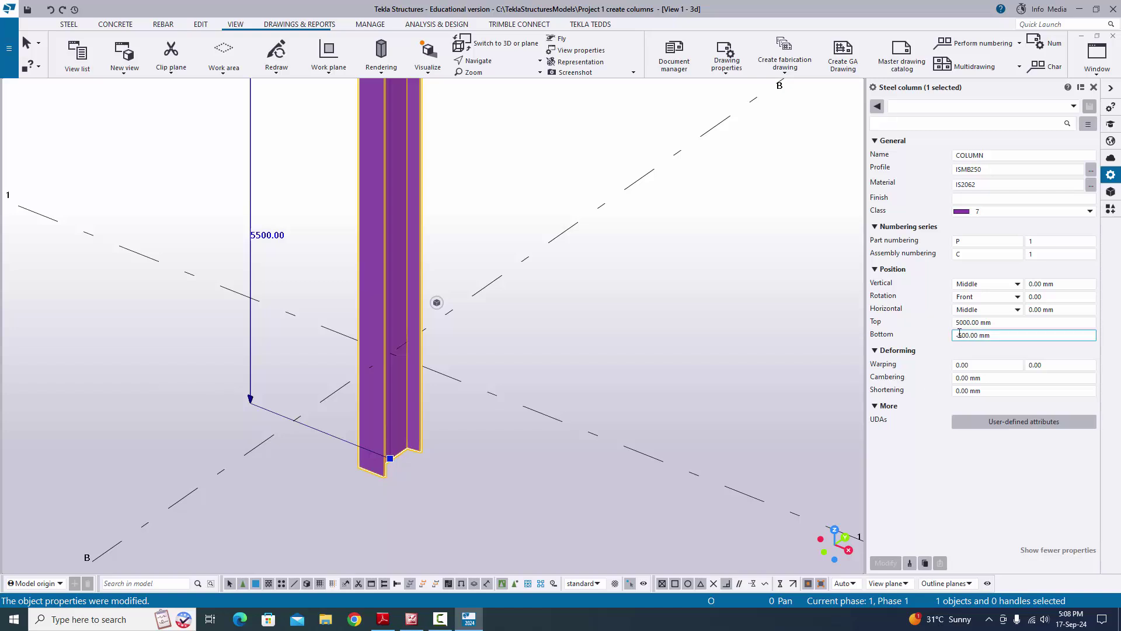
click(383, 619)
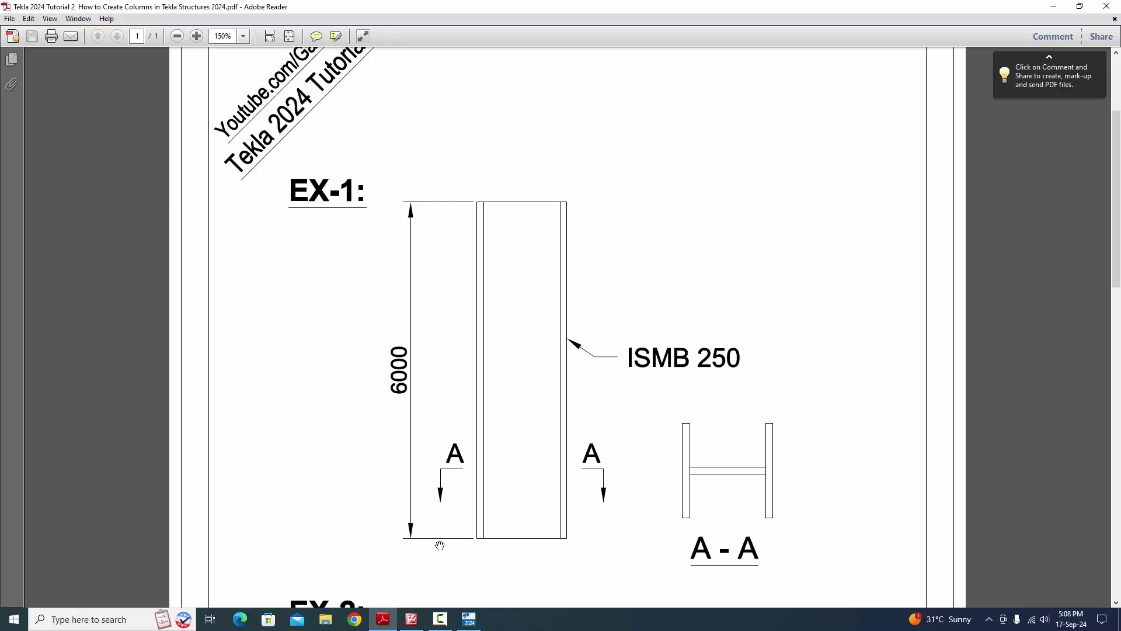
click(468, 619)
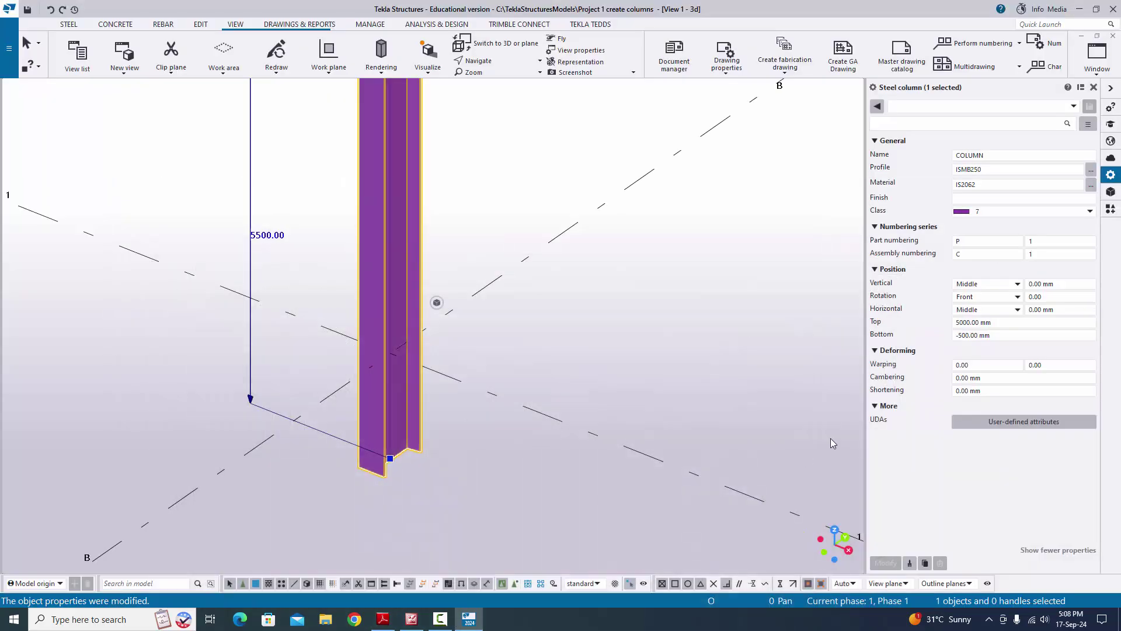
Set the column's Bottom level to 0 and Top to 6000, and apply with Modify.
click(1000, 339)
drag(993, 340, 928, 324)
text(0)
click(992, 323)
text(6)
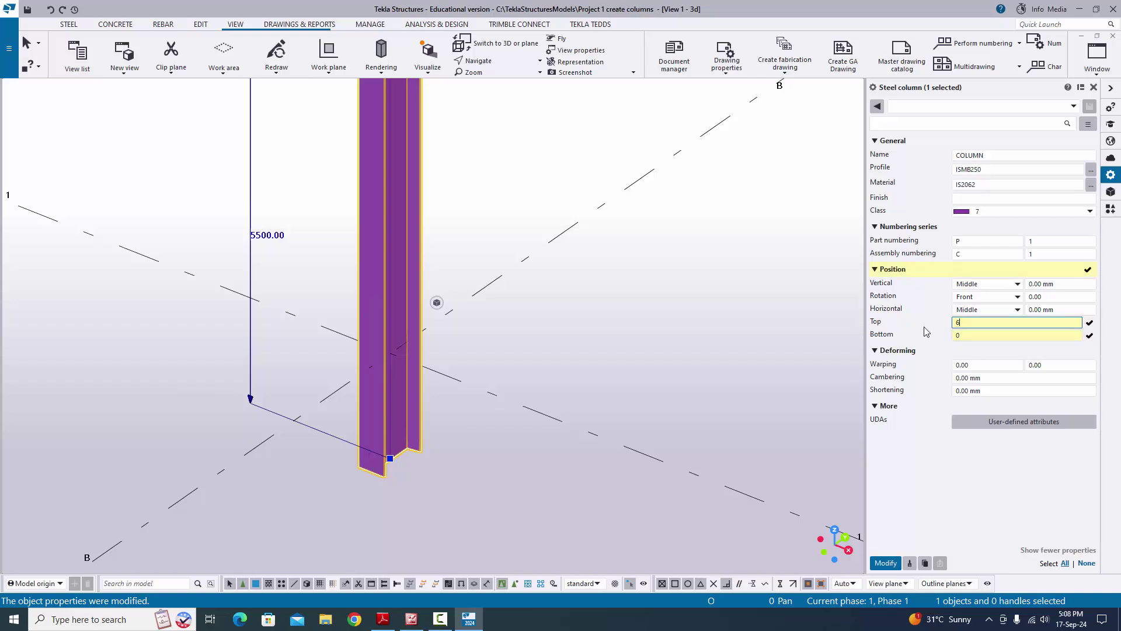
text(000)
scroll(548, 460, down, 3)
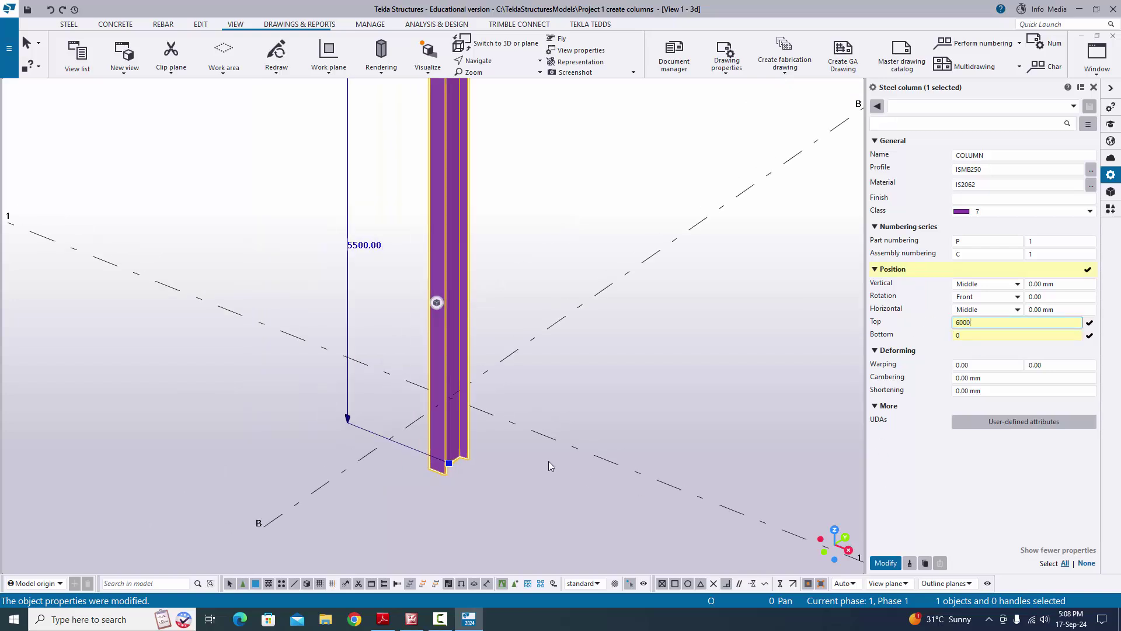
ctrl+middle_drag(540, 449, 536, 472)
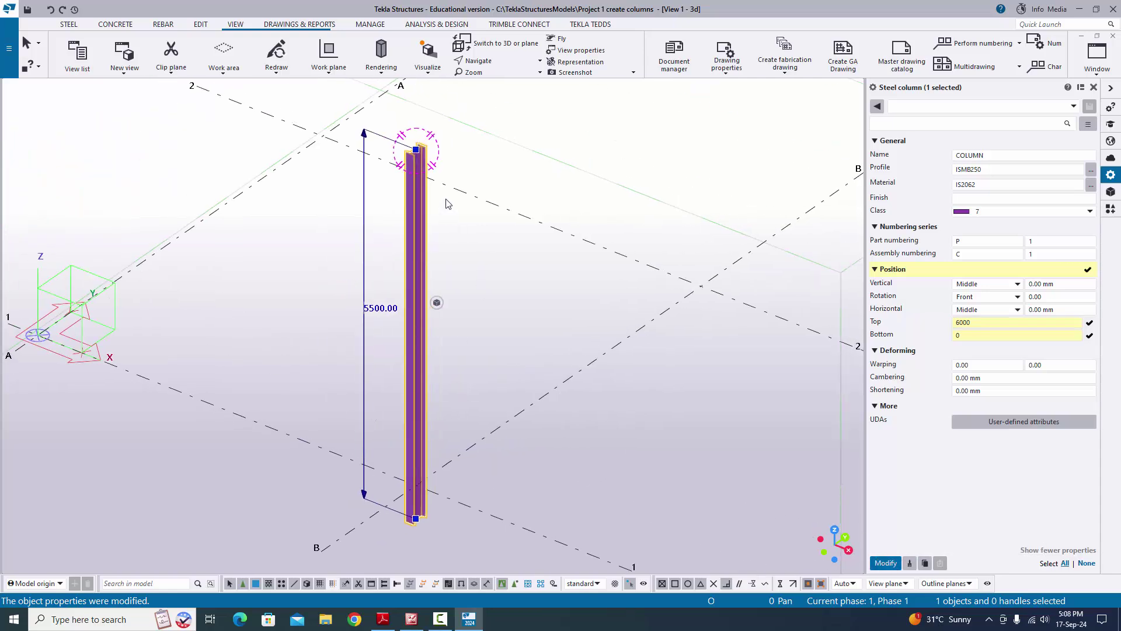
click(885, 563)
Zoom and orbit the model to bring the whole column and grid into view.
scroll(500, 175, up, 3)
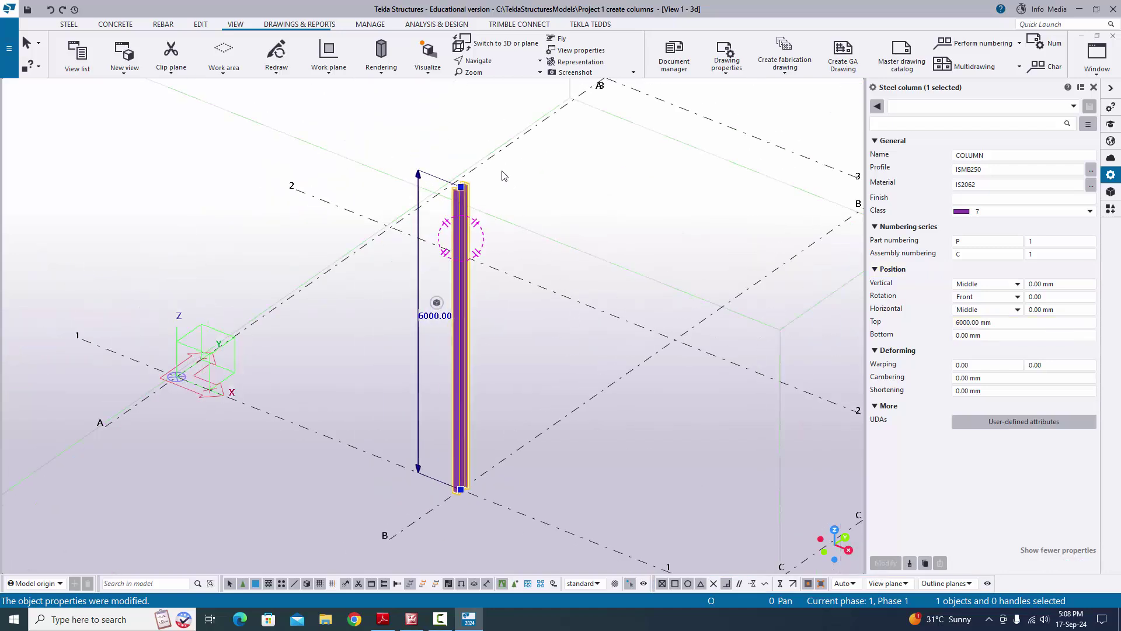
scroll(479, 219, down, 3)
middle_drag(421, 250, 421, 153)
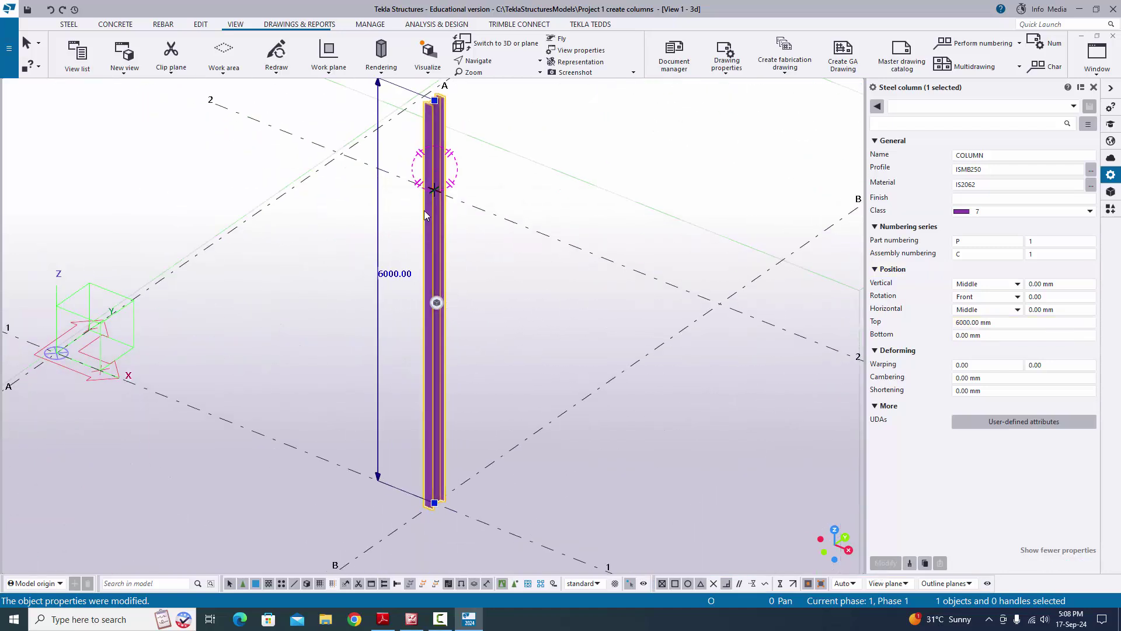
scroll(429, 514, up, 4)
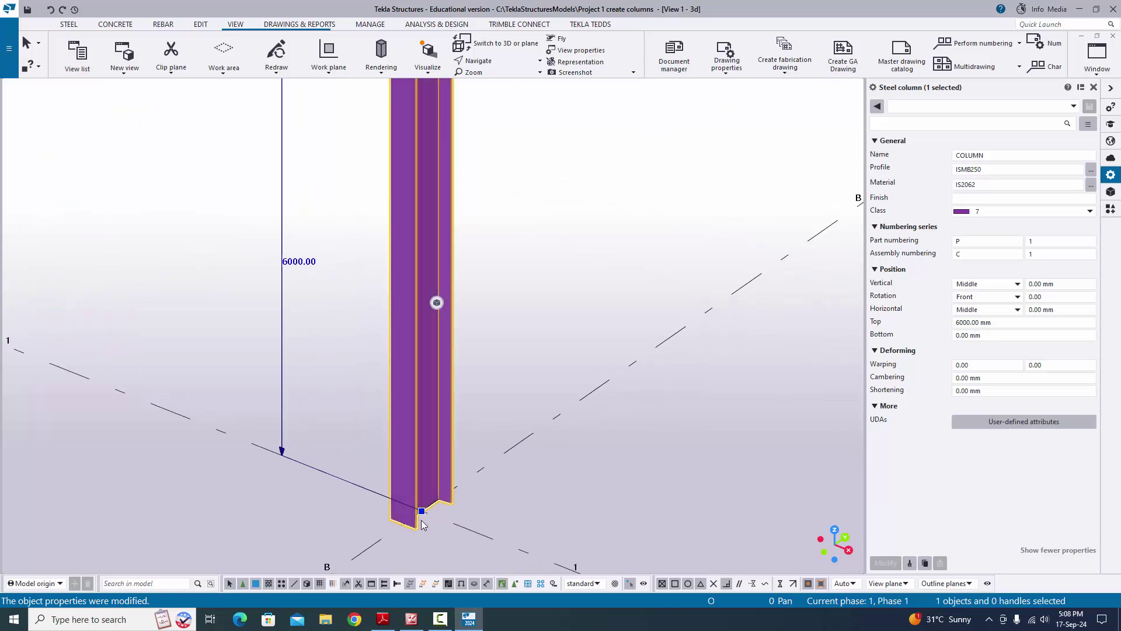
ctrl+middle_drag(429, 522, 383, 456)
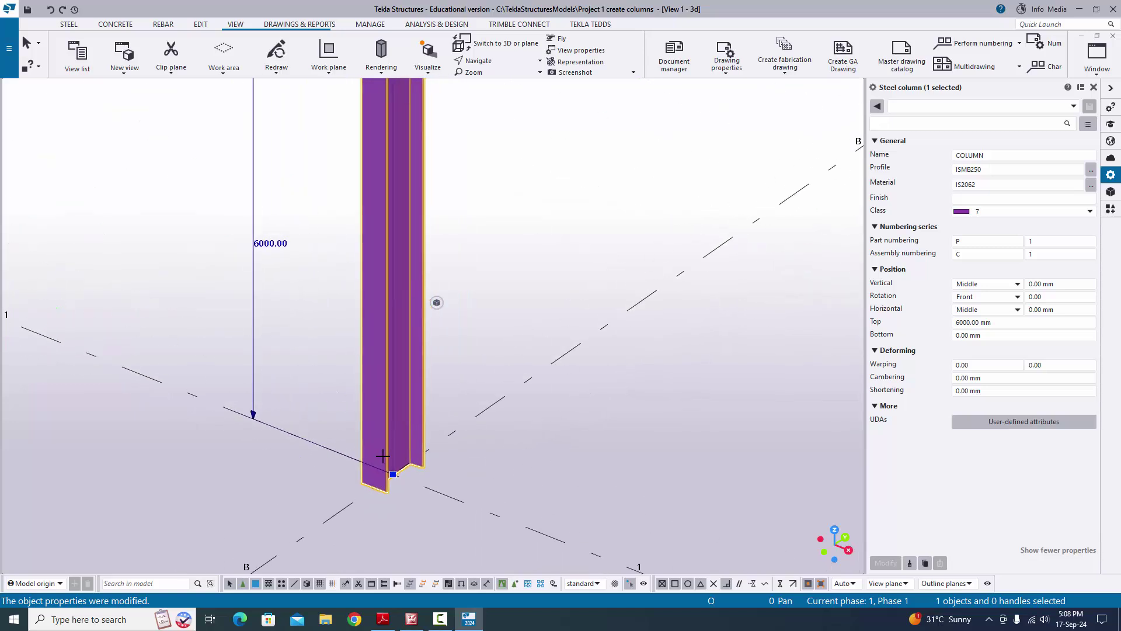
click(1093, 73)
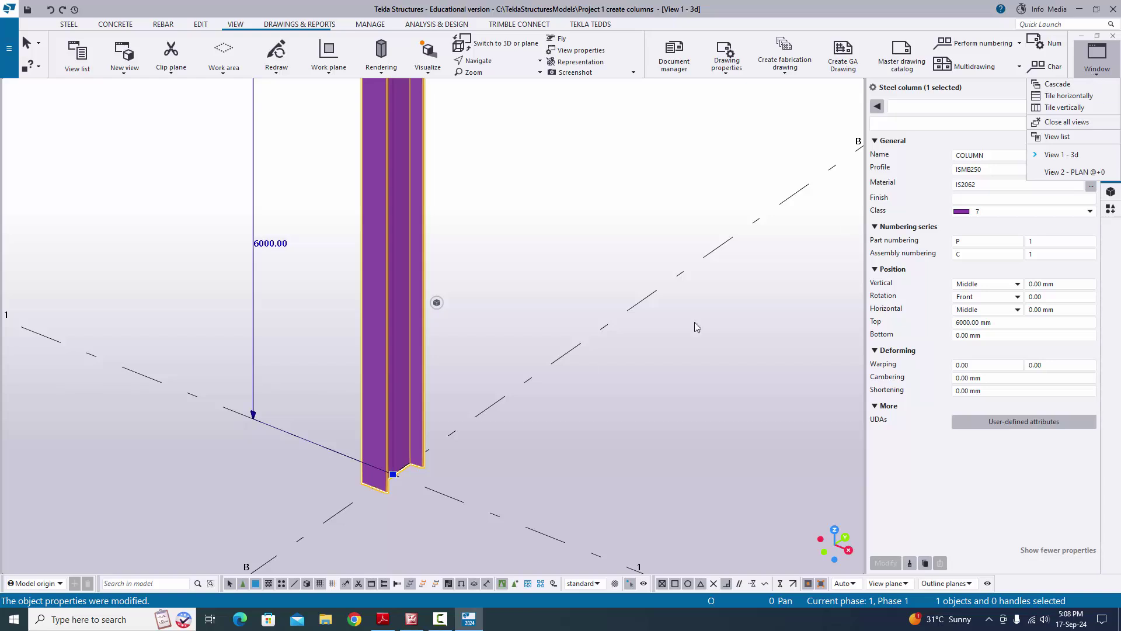
click(564, 428)
ctrl+middle_drag(473, 449, 365, 525)
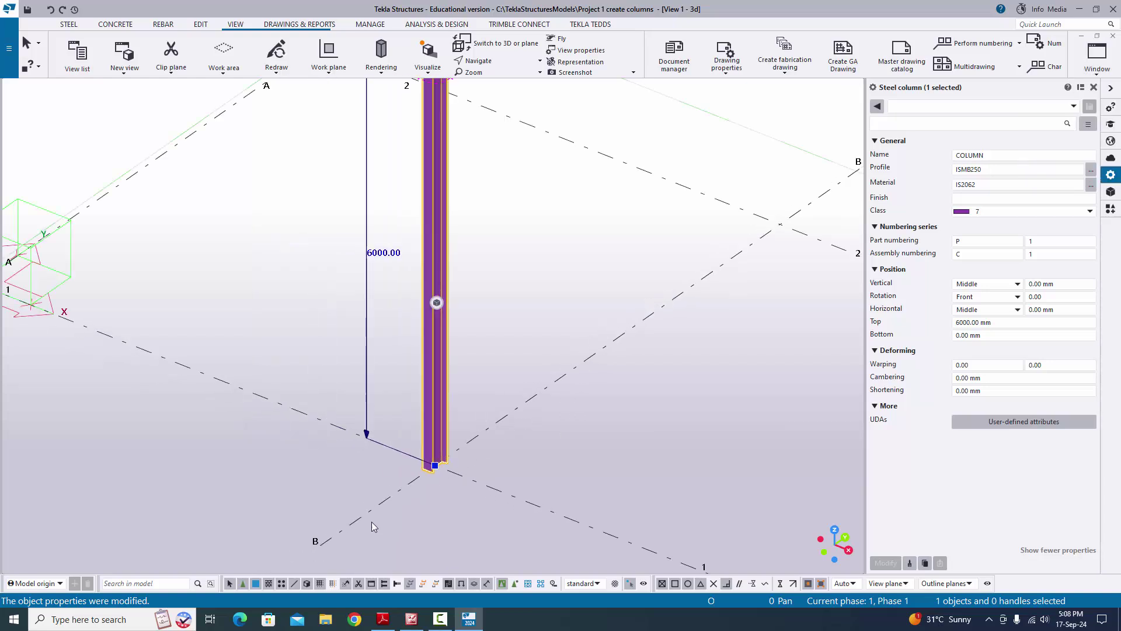
Add ELEVATION ALONG GRID @B to the visible views from the view list.
click(1096, 58)
click(1058, 137)
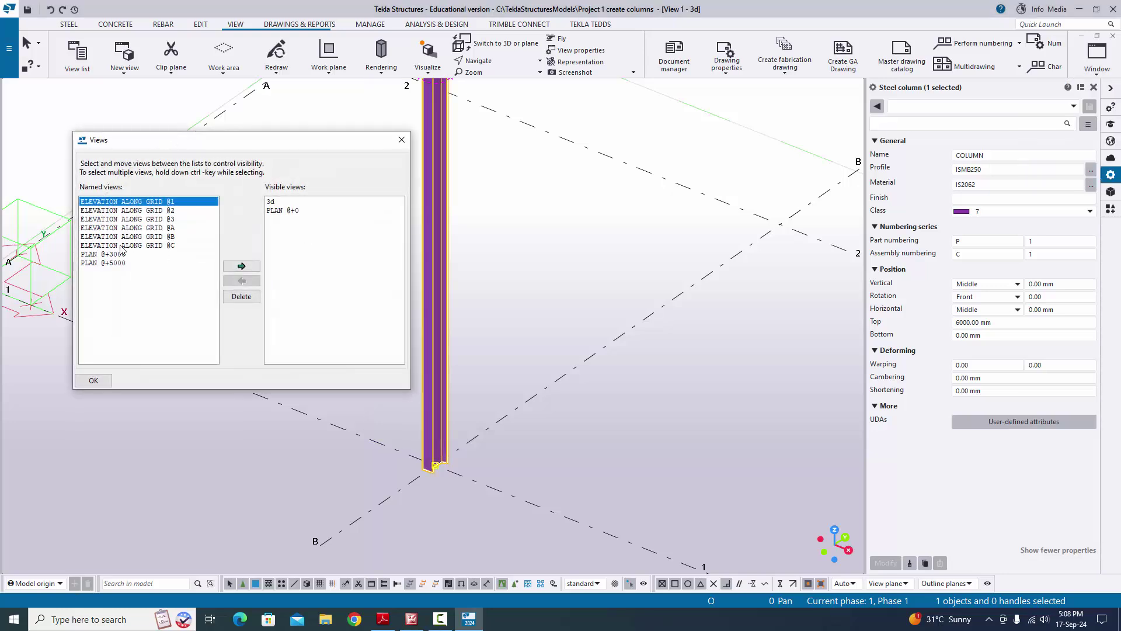
click(174, 237)
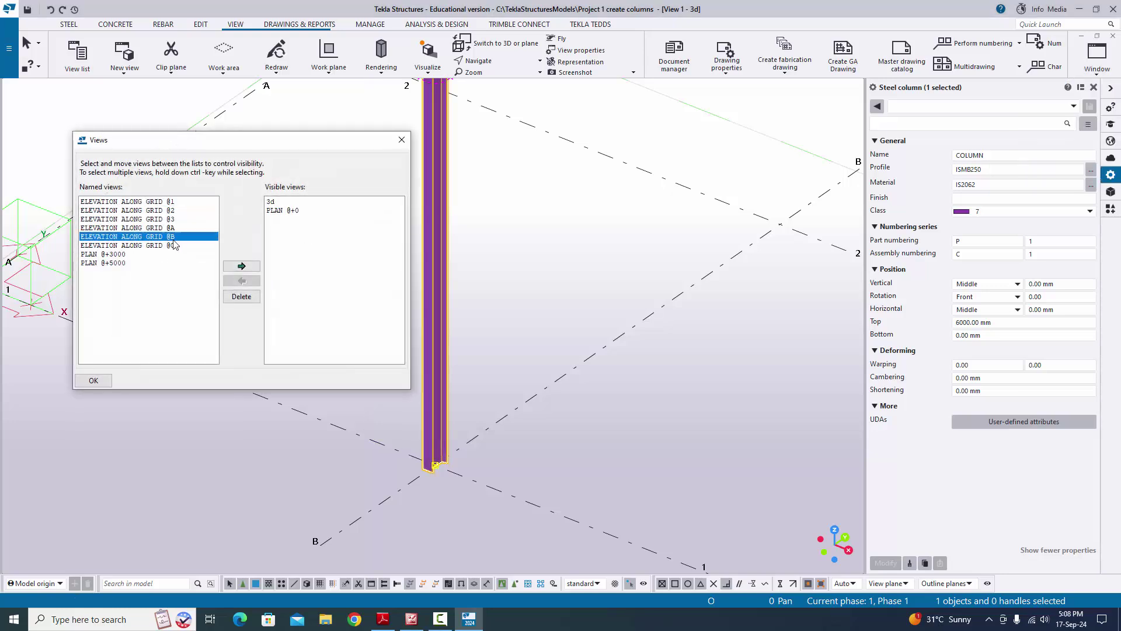
click(241, 267)
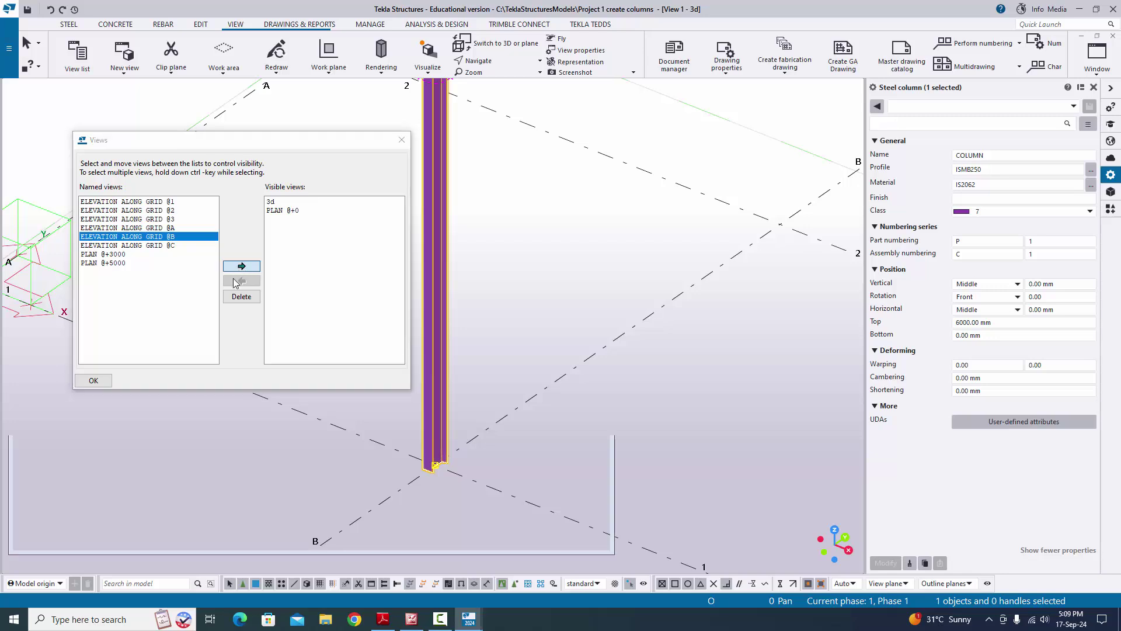
click(402, 140)
scroll(194, 405, up, 5)
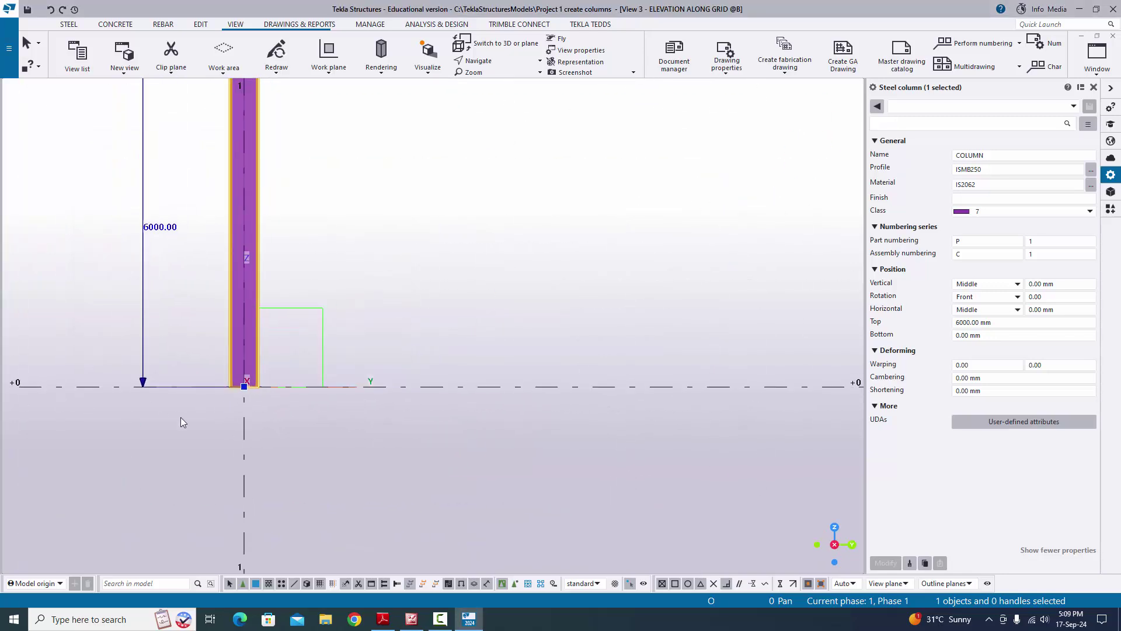
scroll(183, 422, down, 5)
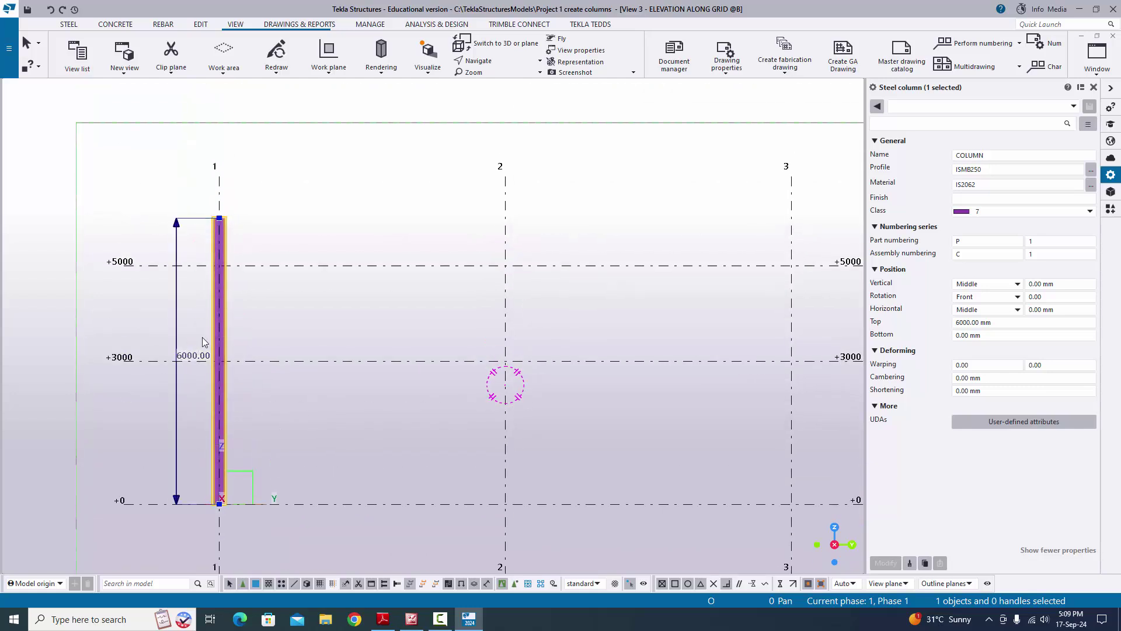
Measure the vertical distance from the column top to its base, confirming 6000.00.
click(268, 310)
click(201, 24)
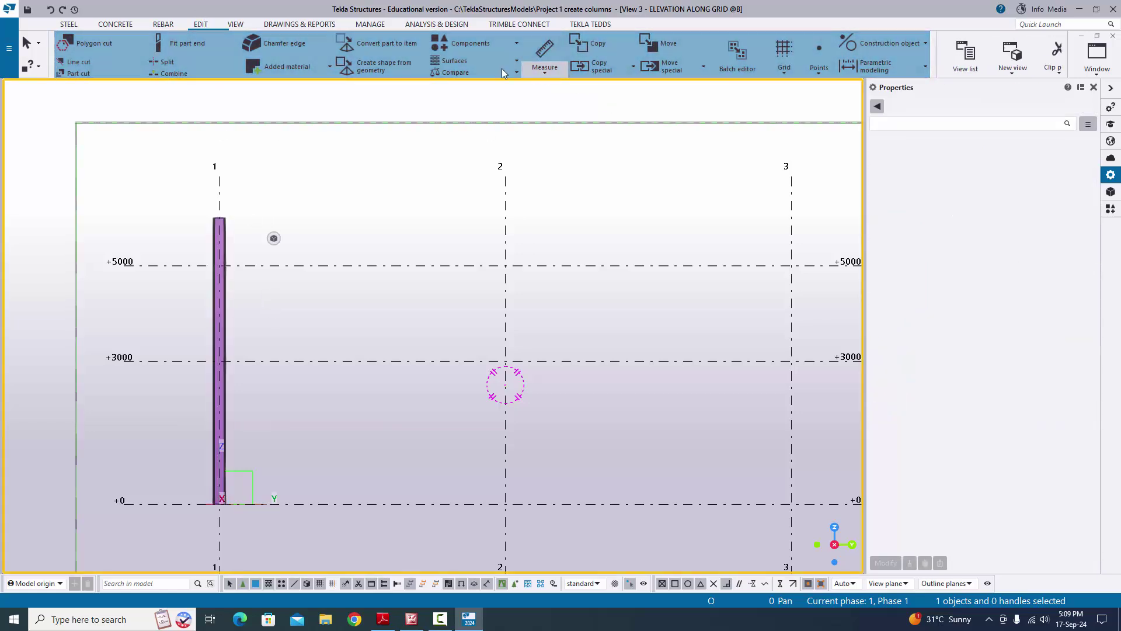
click(549, 71)
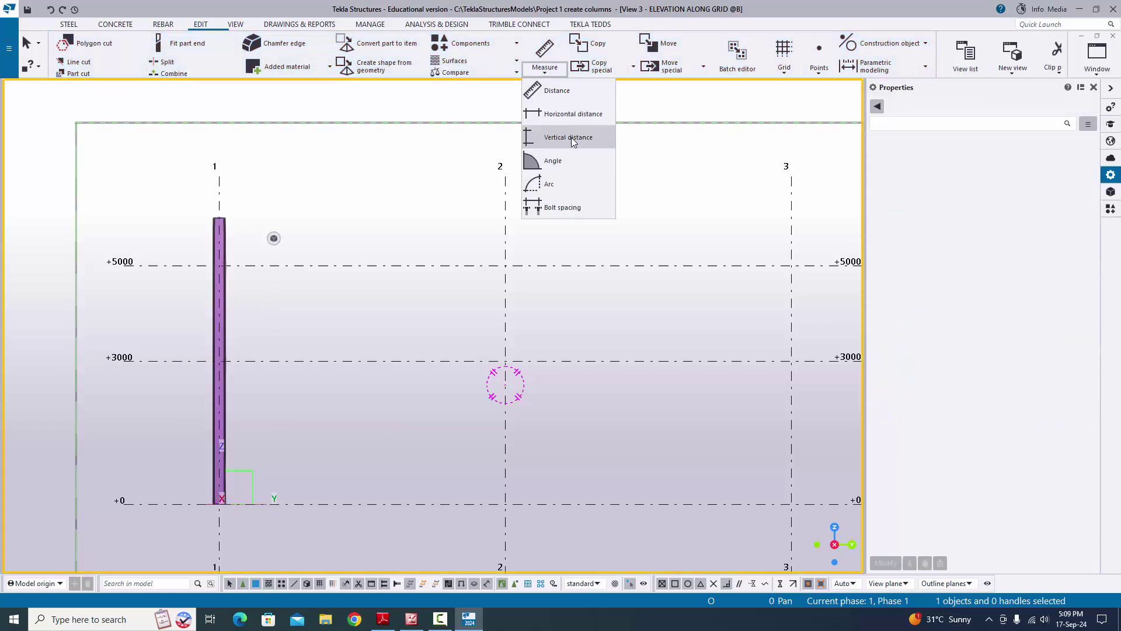
click(573, 138)
scroll(240, 213, up, 4)
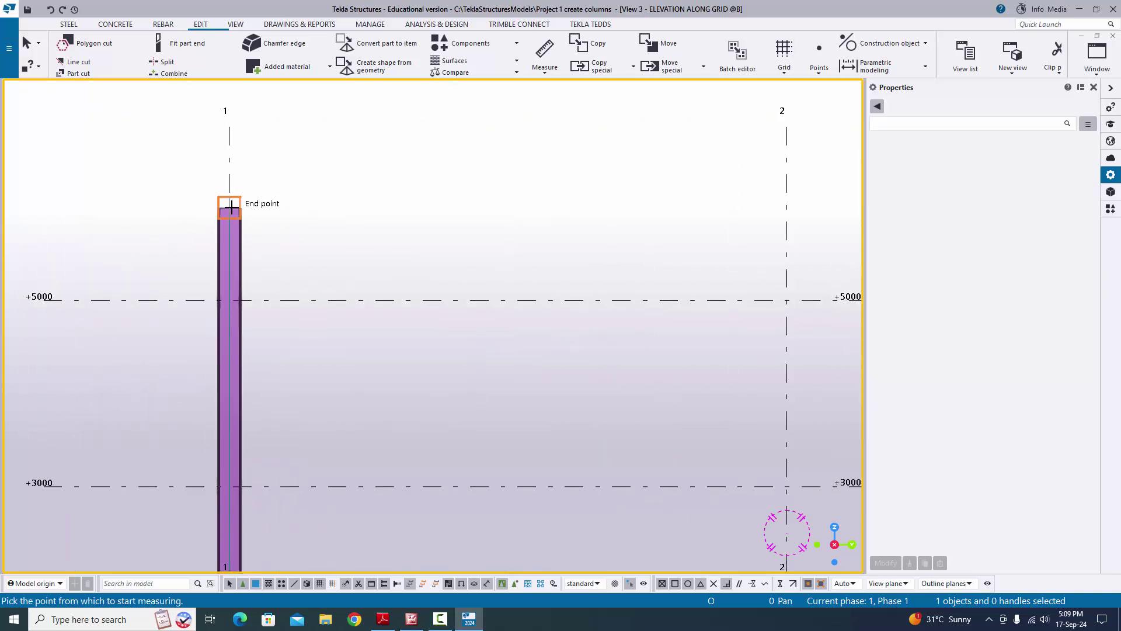
click(234, 207)
scroll(210, 292, down, 4)
scroll(200, 355, up, 3)
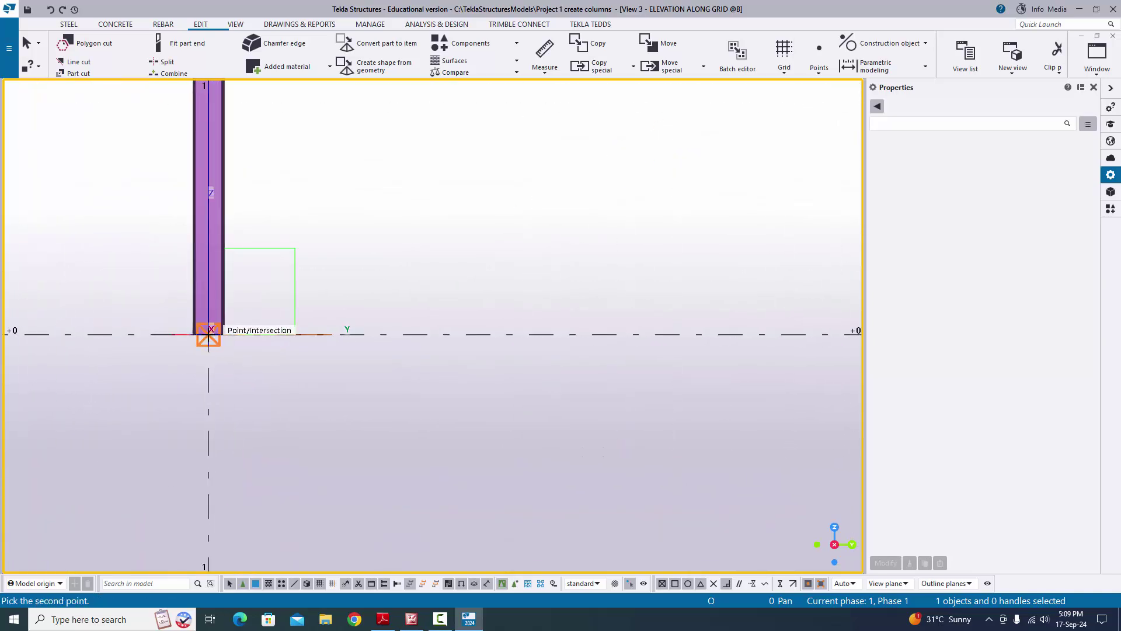
click(218, 331)
scroll(211, 330, down, 2)
scroll(170, 318, down, 1)
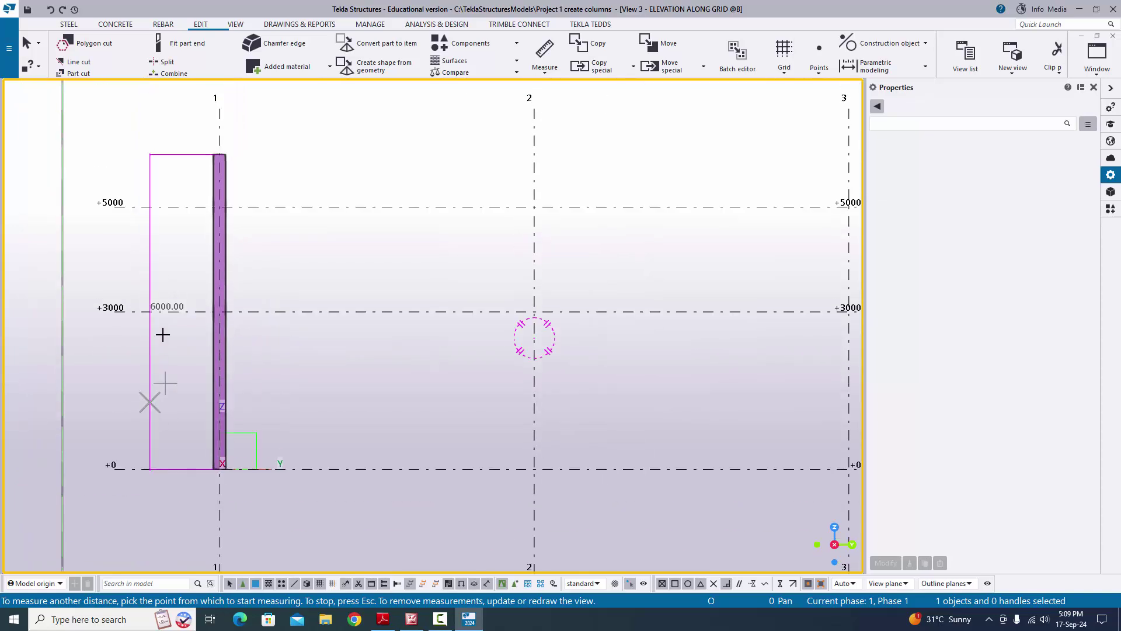
scroll(152, 313, up, 3)
Stop measuring and redraw the grid B elevation to clear the measurement.
right_click(417, 199)
click(450, 209)
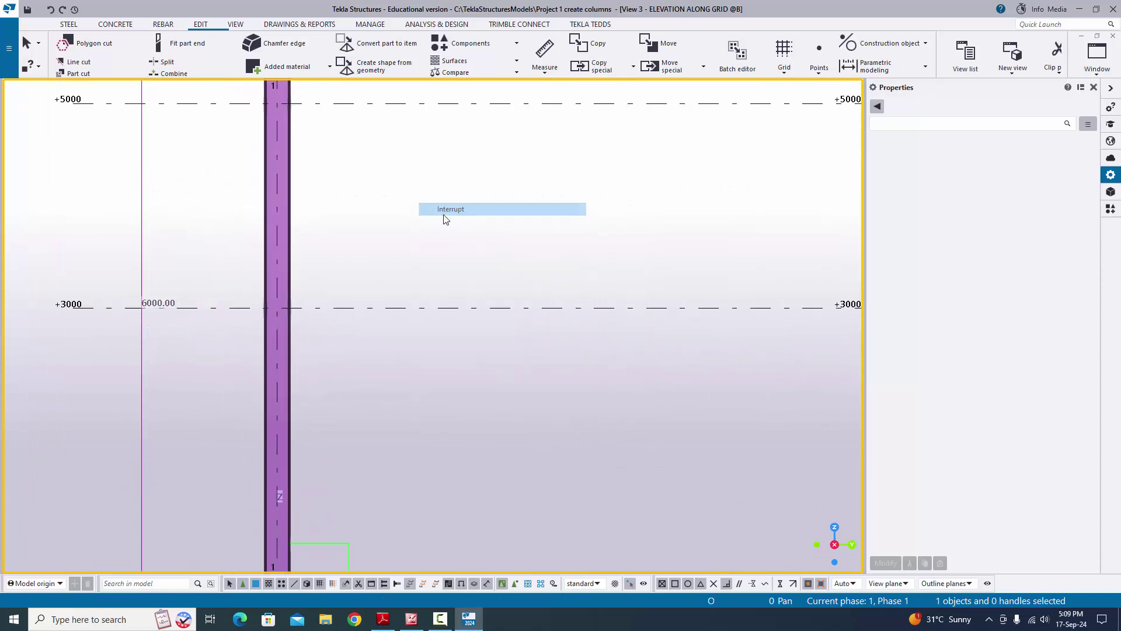
scroll(216, 308, down, 4)
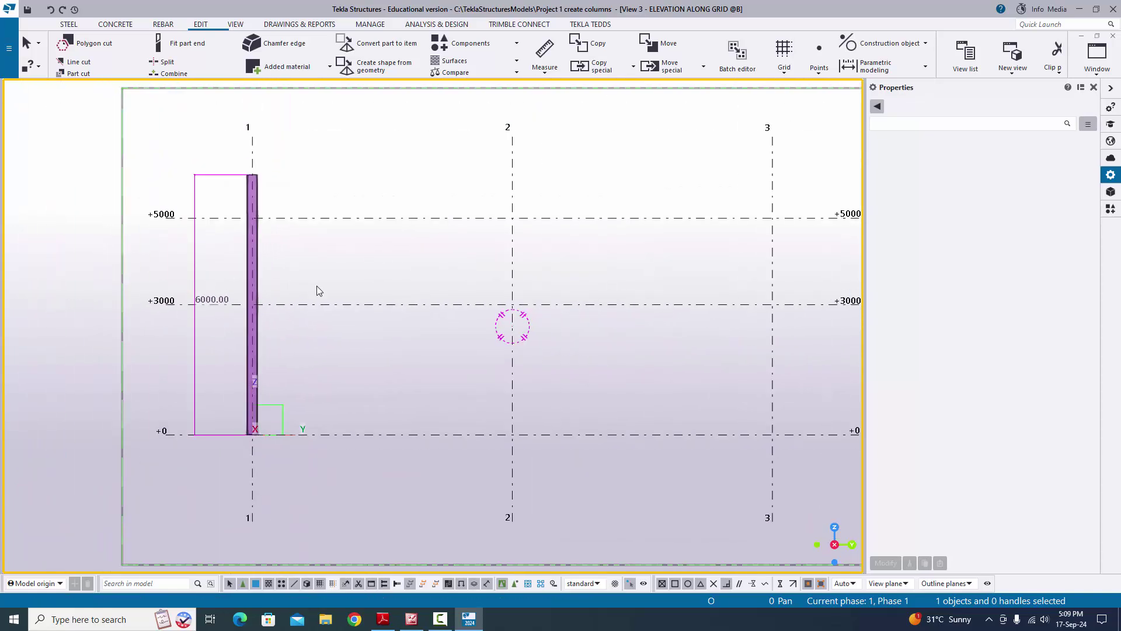
right_click(371, 259)
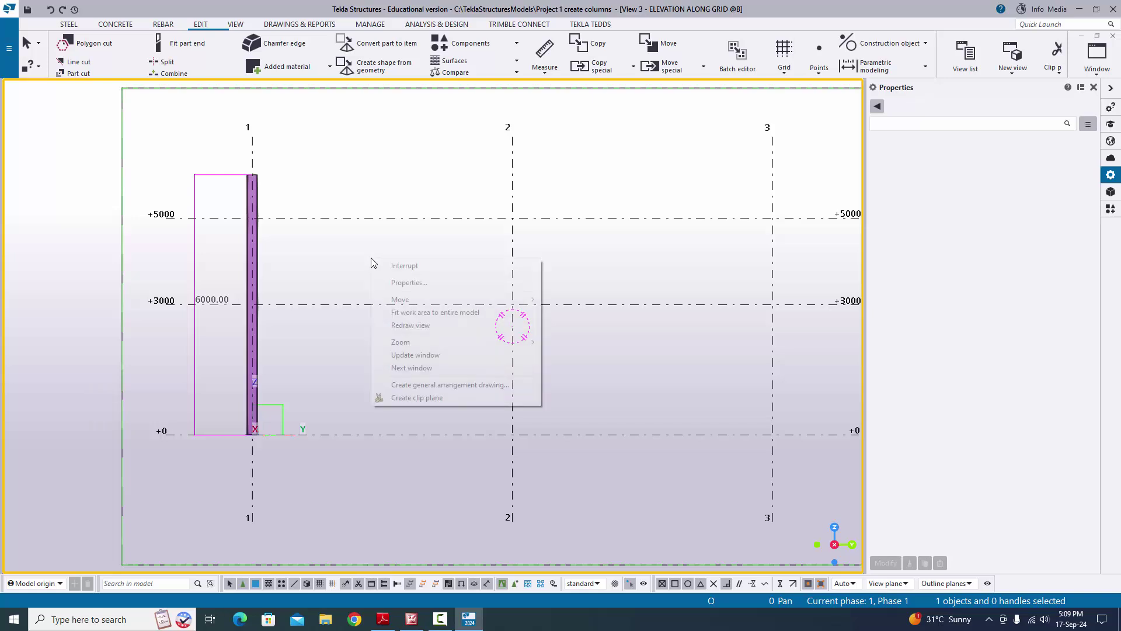
click(406, 326)
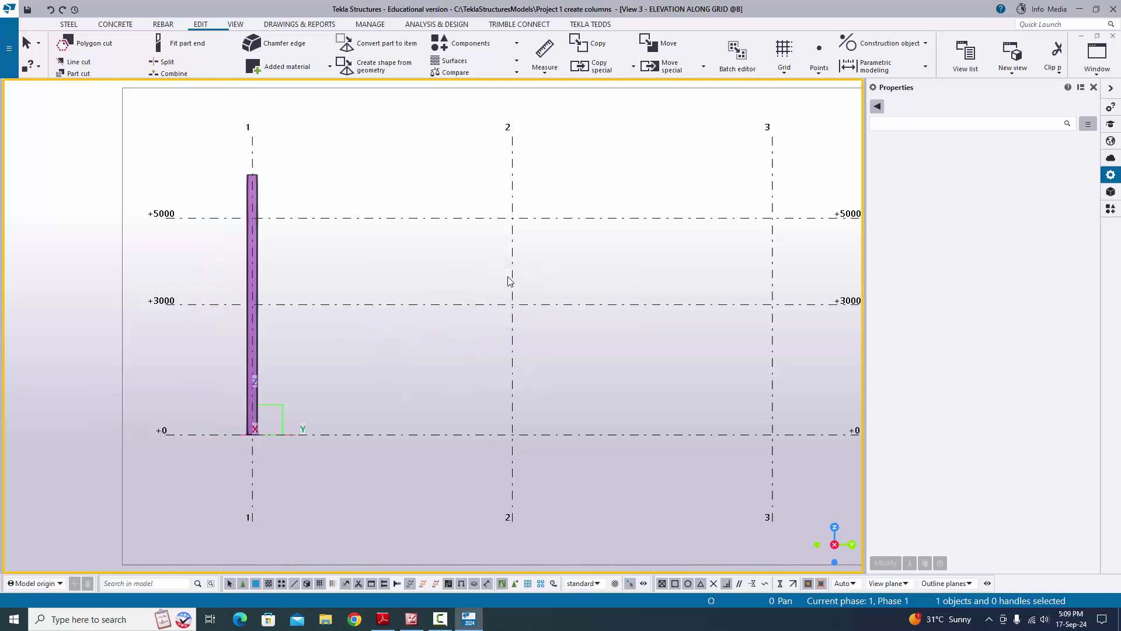
Close the properties panel and switch to View 1 - 3d, panning the model.
click(1094, 88)
click(1097, 57)
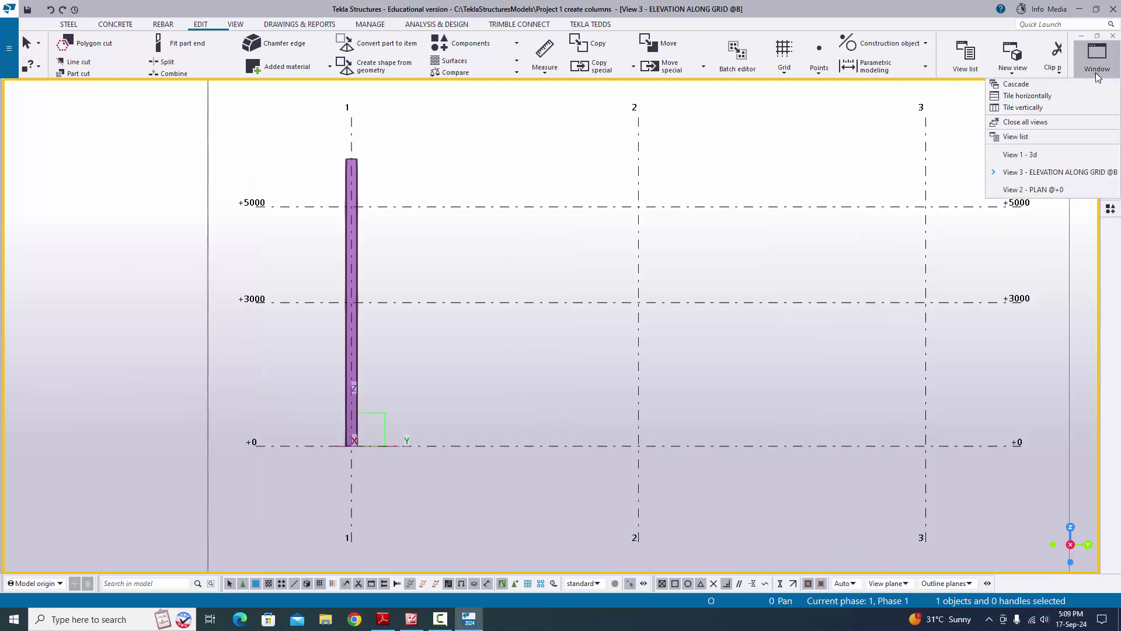
click(1010, 153)
middle_drag(522, 275, 458, 383)
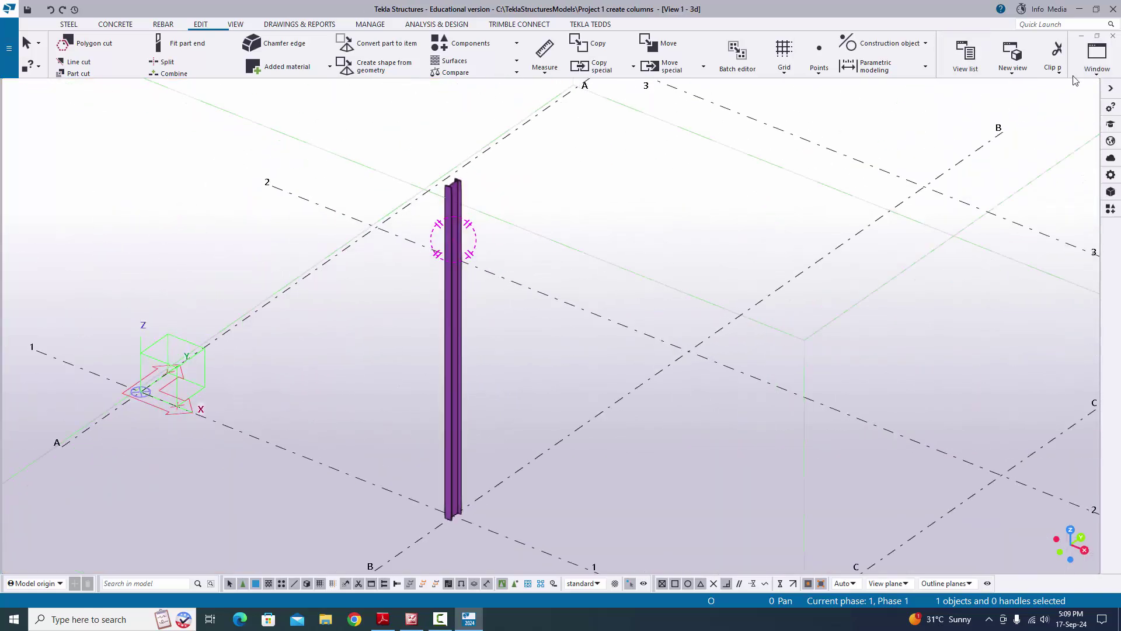
Zoom into the column's I-section in View 2 - PLAN @+0, then bring up the EX-1 drawing.
click(1084, 71)
click(1042, 190)
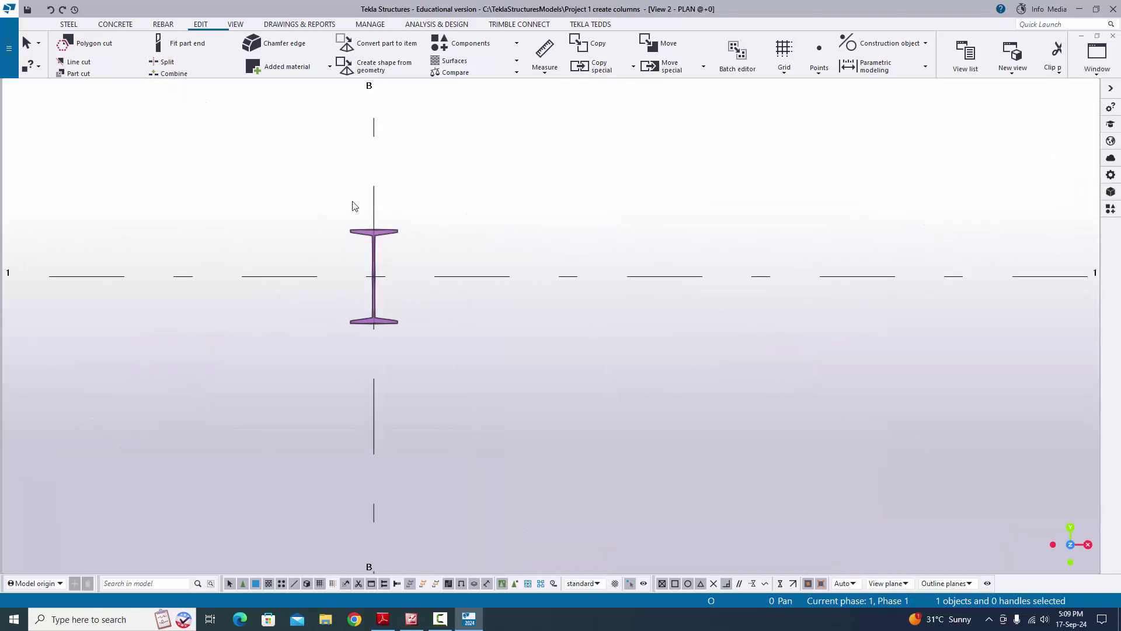
scroll(355, 205, up, 5)
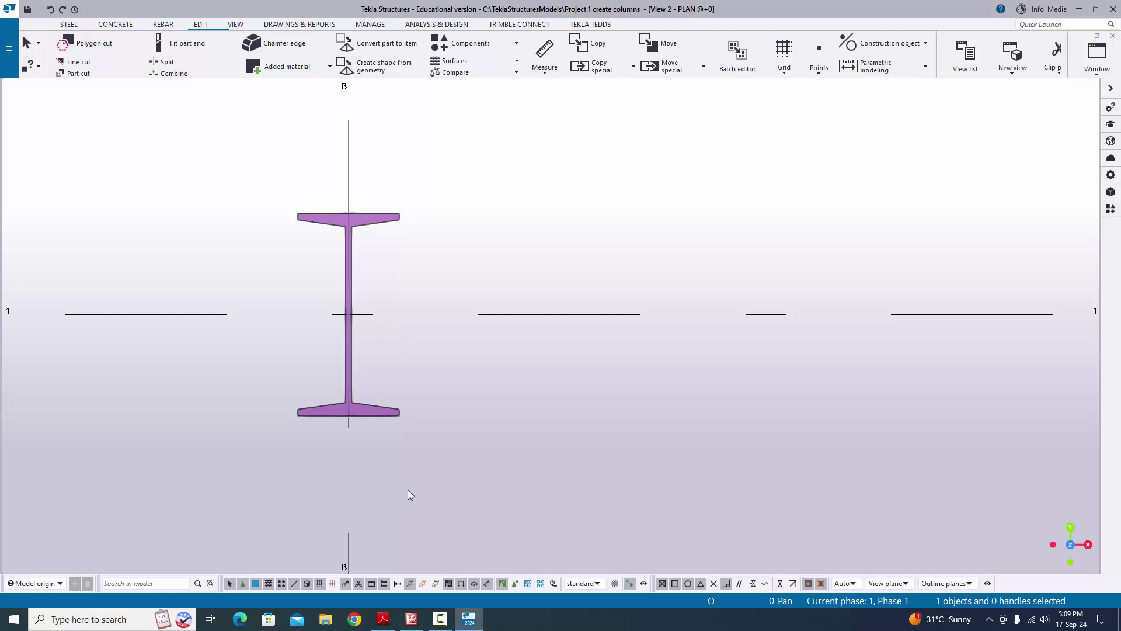
click(384, 620)
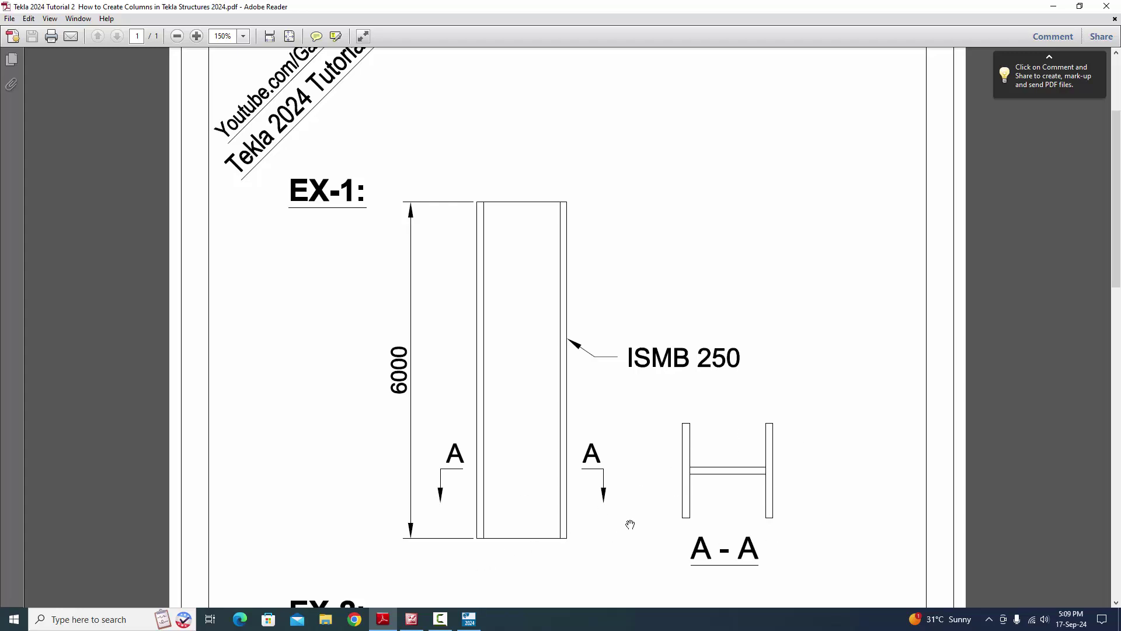
In the plan view, set the column's rotation value to 9 and apply it with Modify.
click(469, 619)
double_click(371, 410)
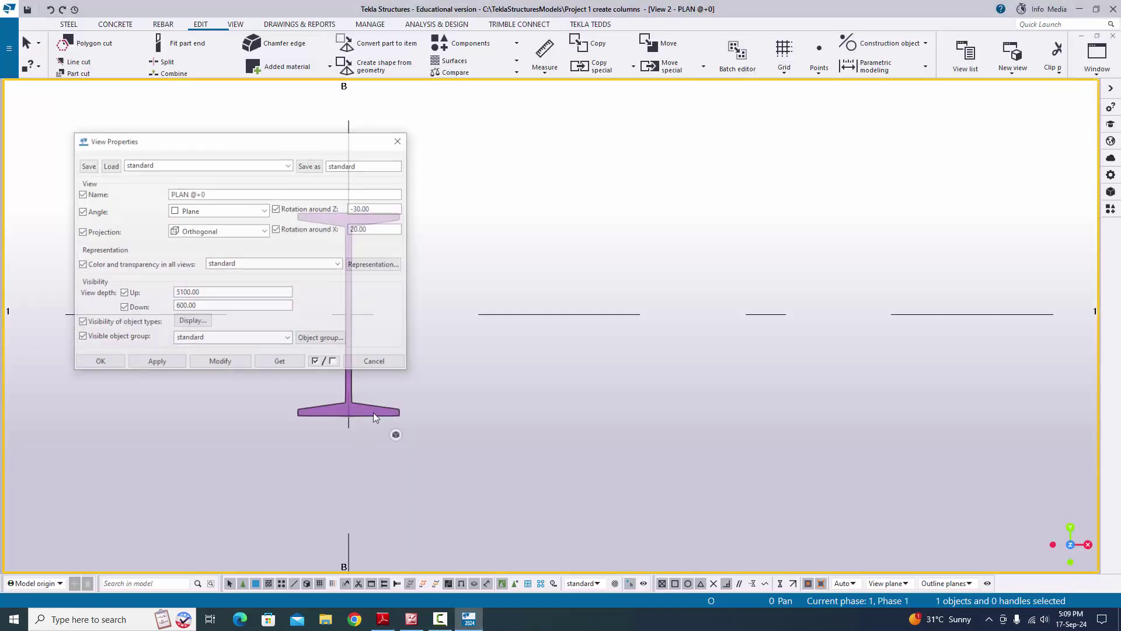
click(400, 139)
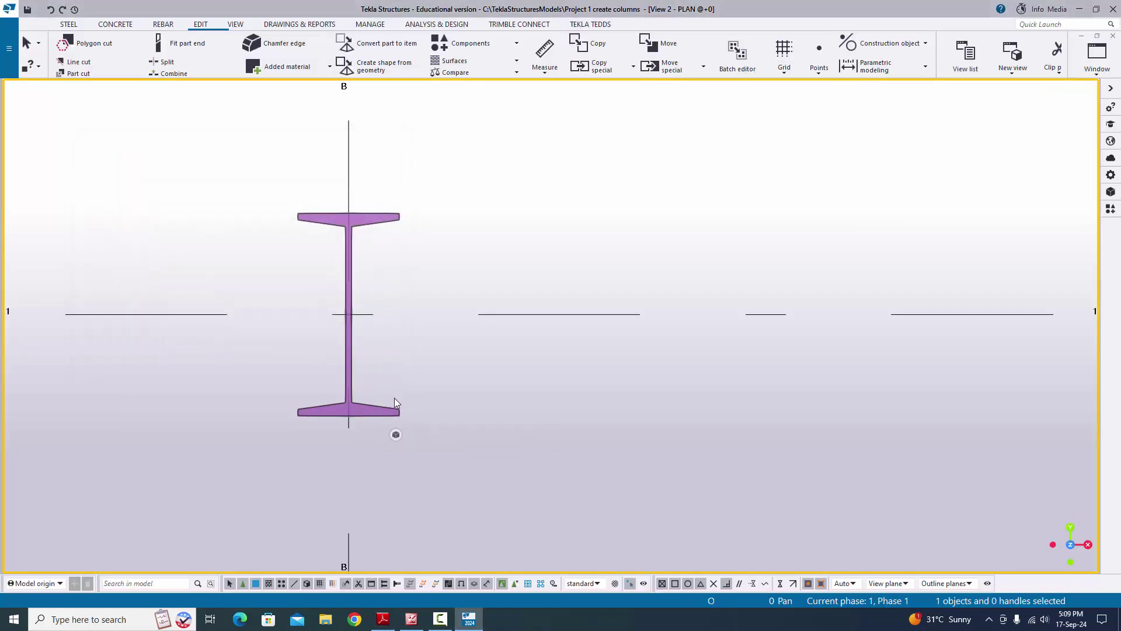
click(397, 409)
double_click(397, 409)
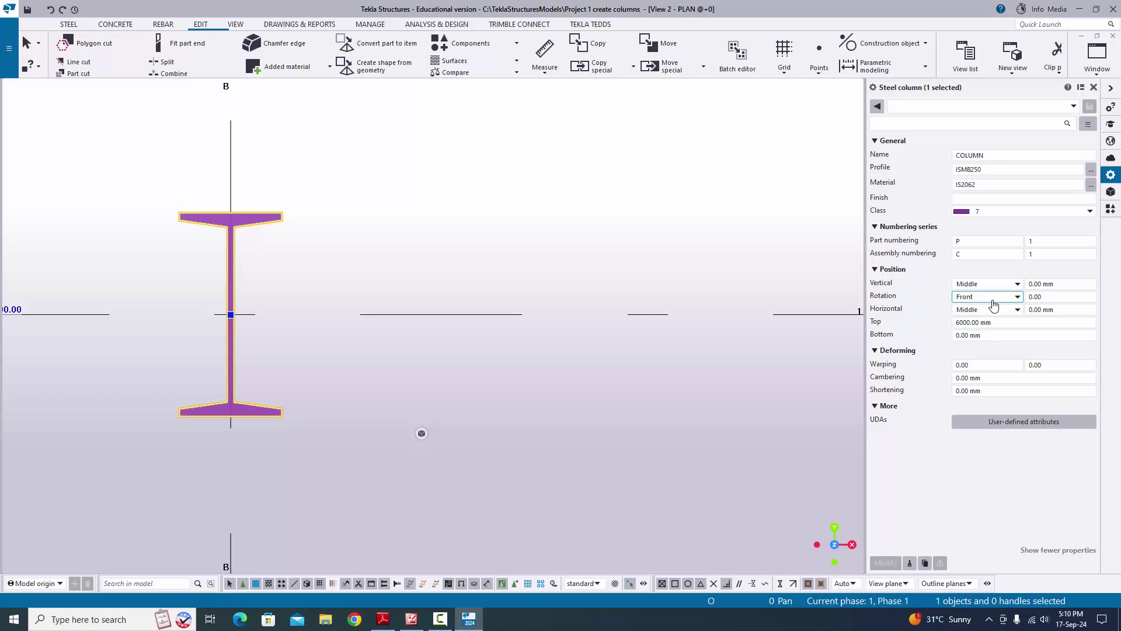
double_click(1048, 297)
text(90)
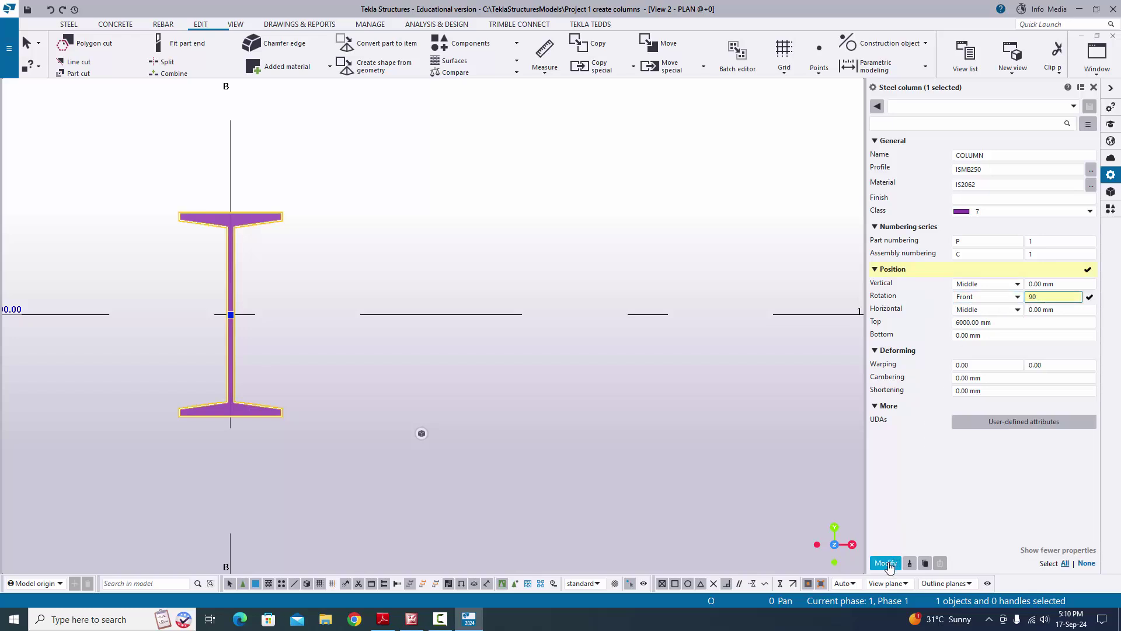
click(886, 564)
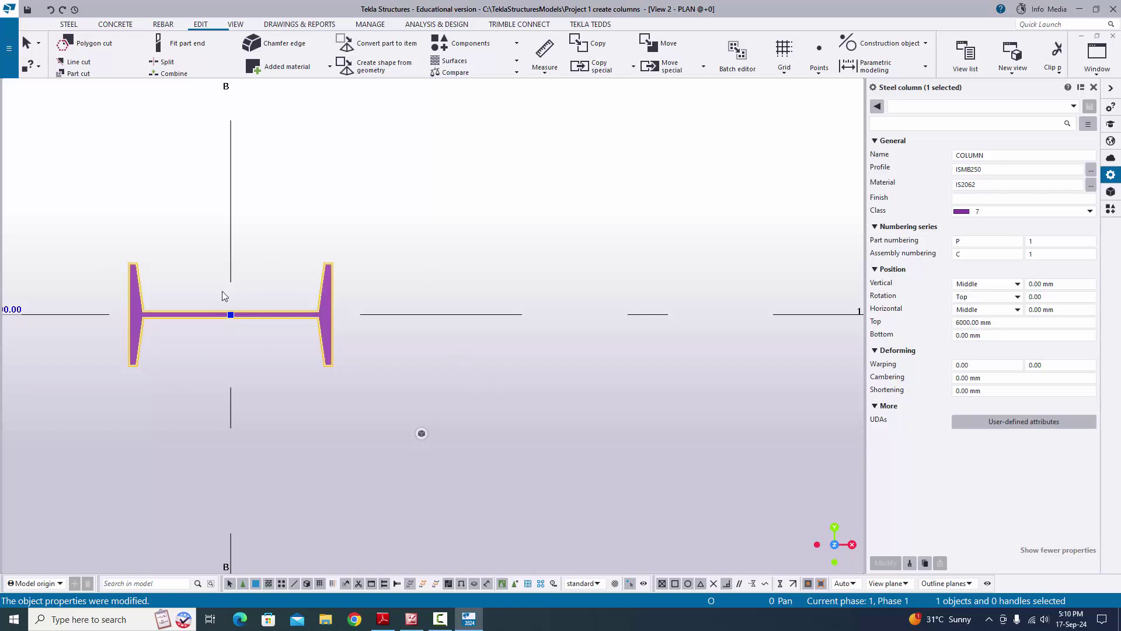
Keep the column's rotation at Top, close its properties and switch to the tutorial PDF.
click(958, 297)
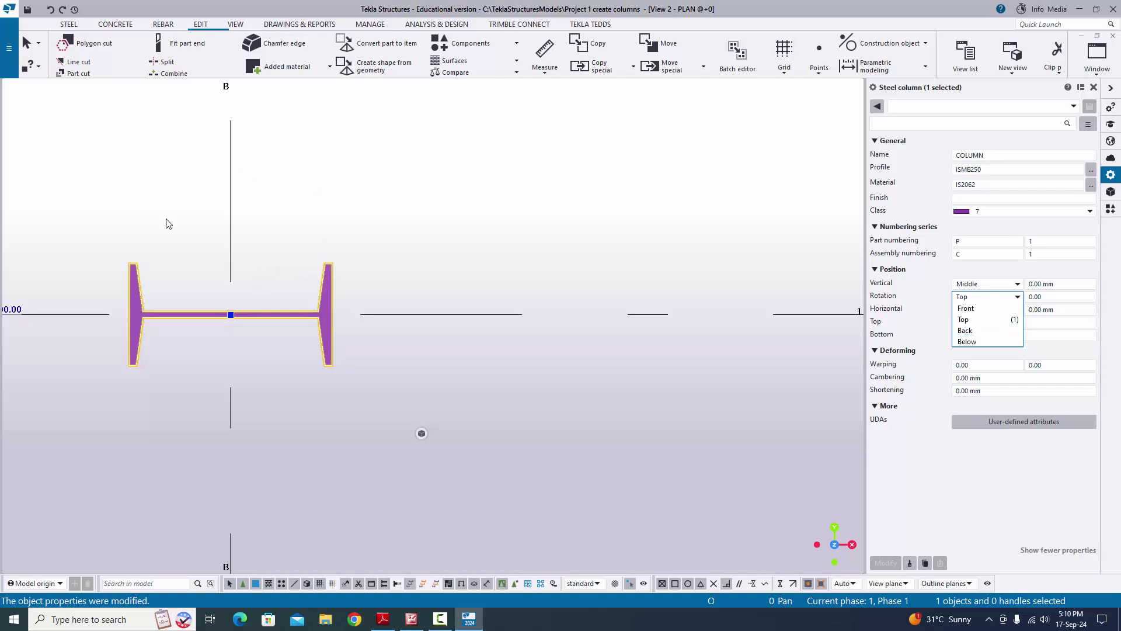
click(920, 488)
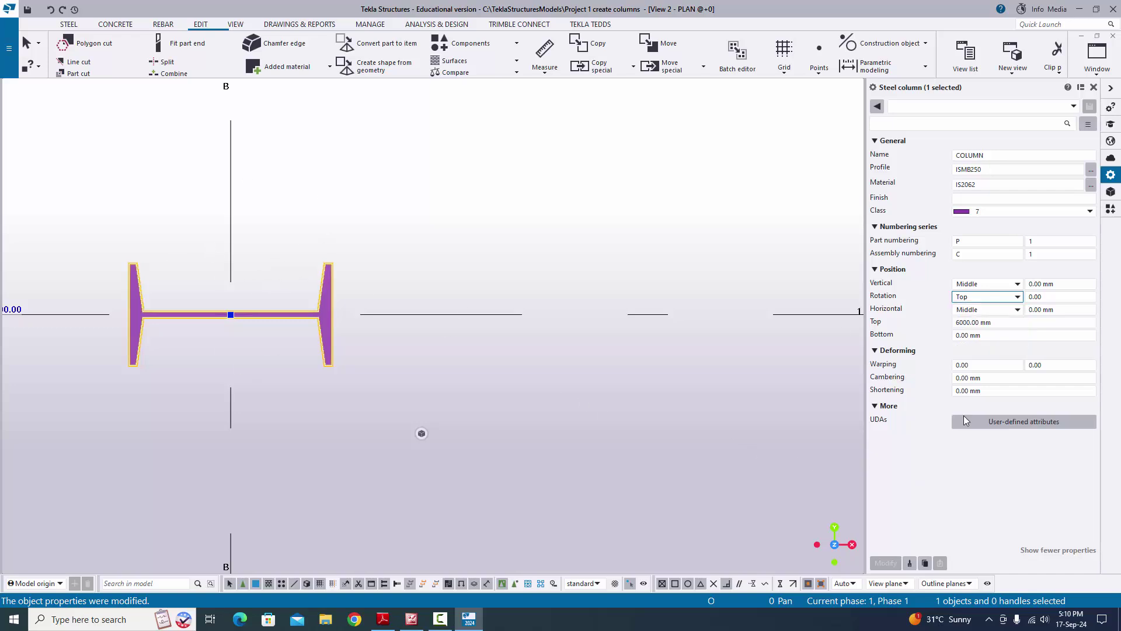
click(1094, 87)
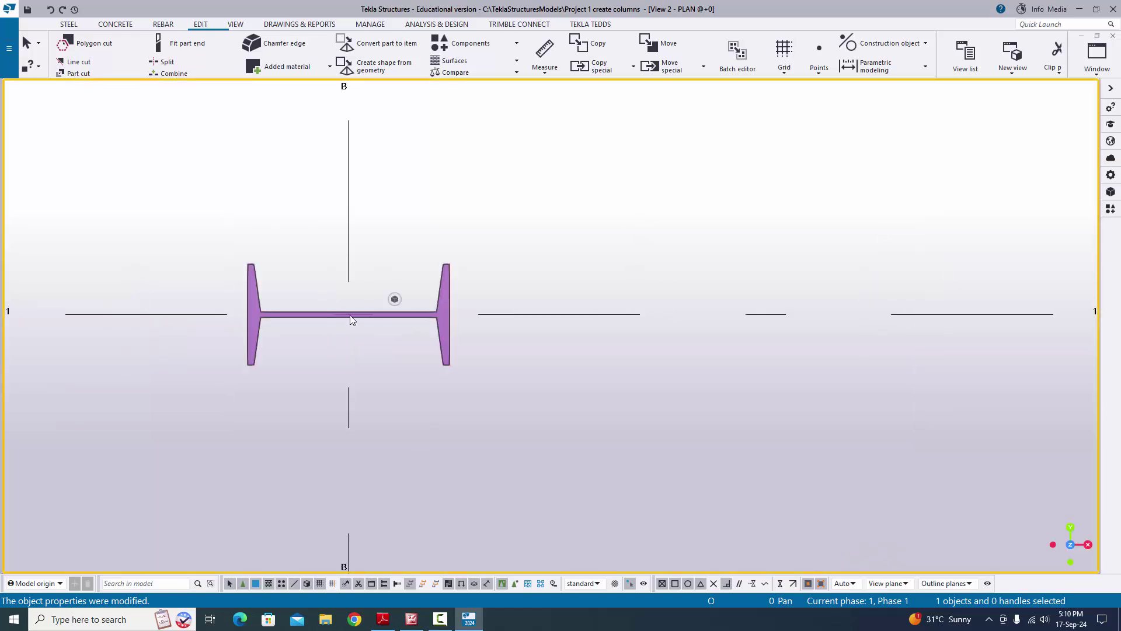
scroll(397, 274, down, 2)
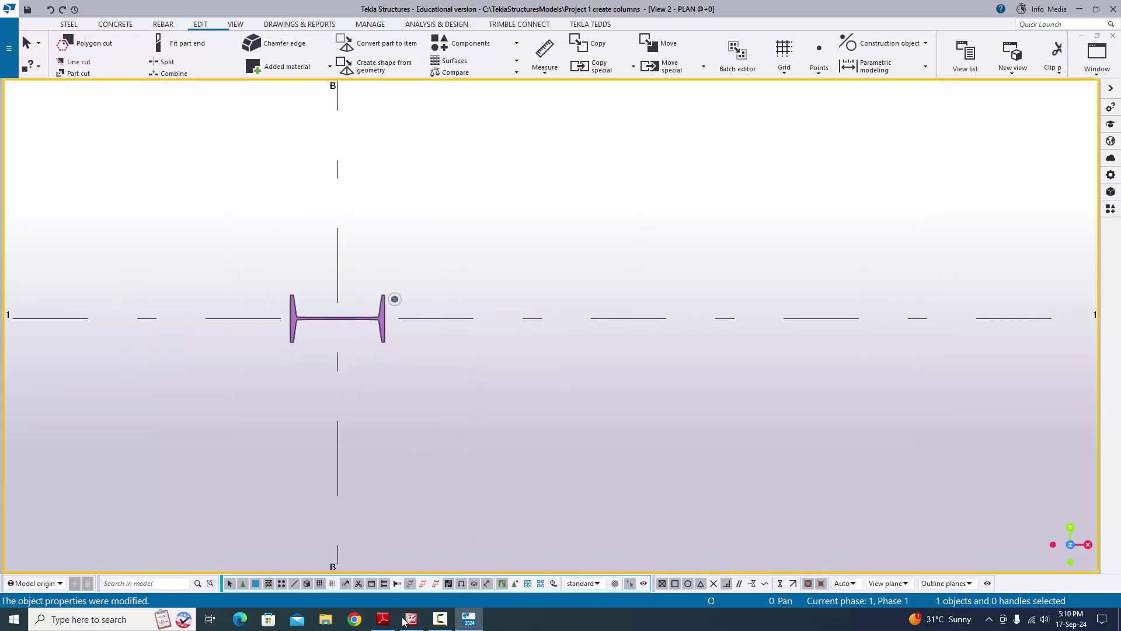
click(383, 619)
scroll(469, 353, down, 2)
Scroll to the EX-2 drawing of the 5000-high Pipe 350x8 column, then return to Tekla.
scroll(469, 354, down, 10)
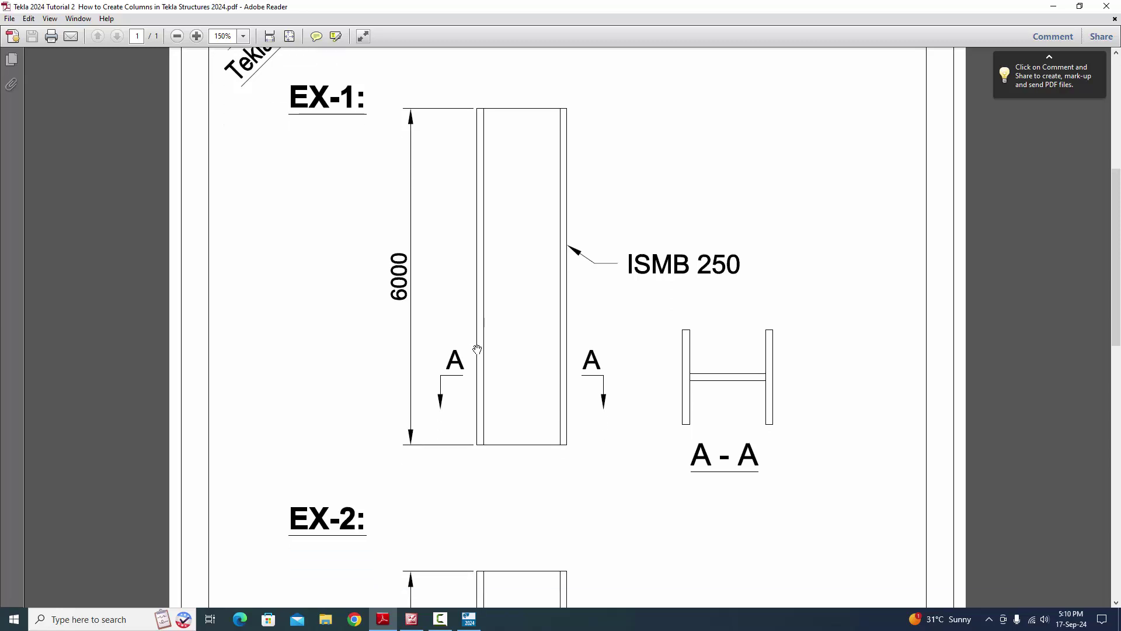
scroll(645, 356, down, 3)
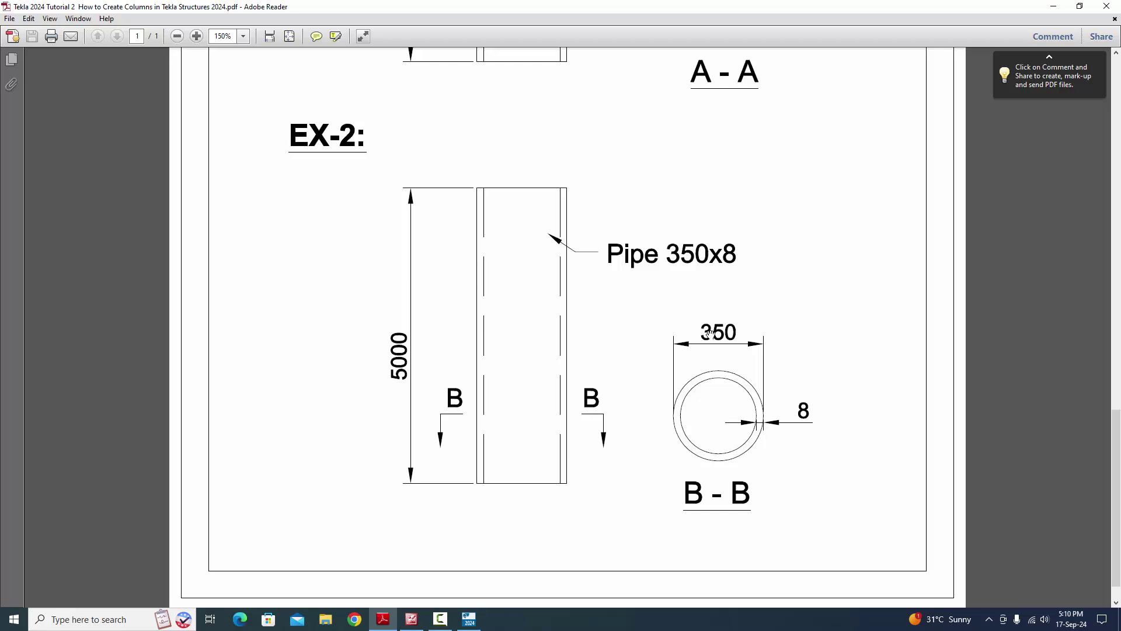
click(469, 619)
scroll(308, 348, down, 5)
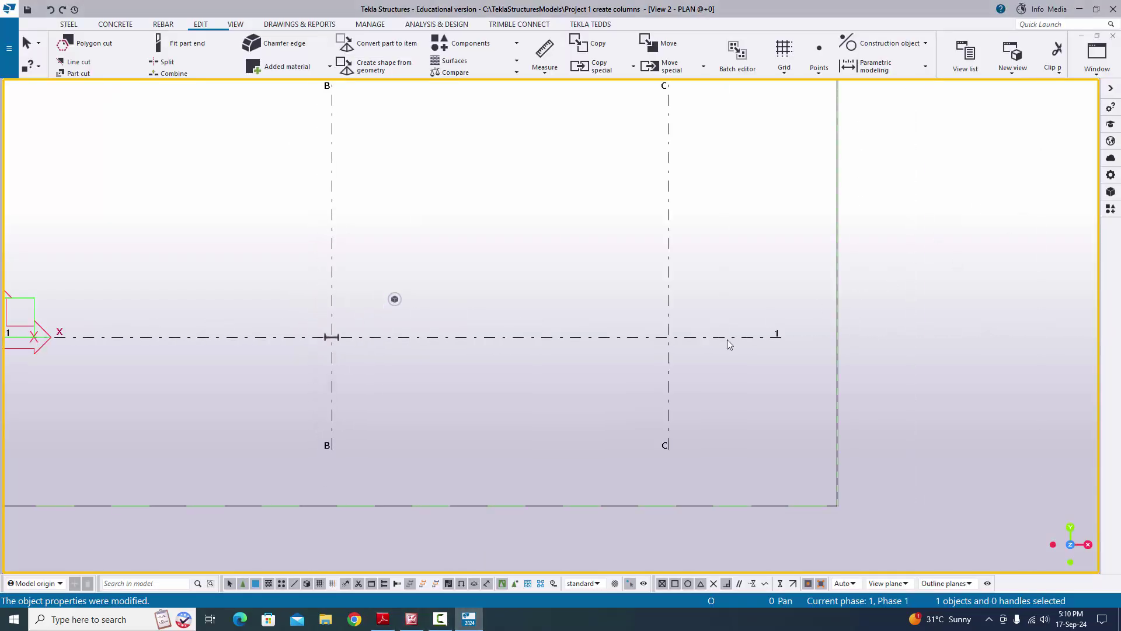
Place a new steel column at the grid C/1 intersection, expanding the view depth.
click(69, 24)
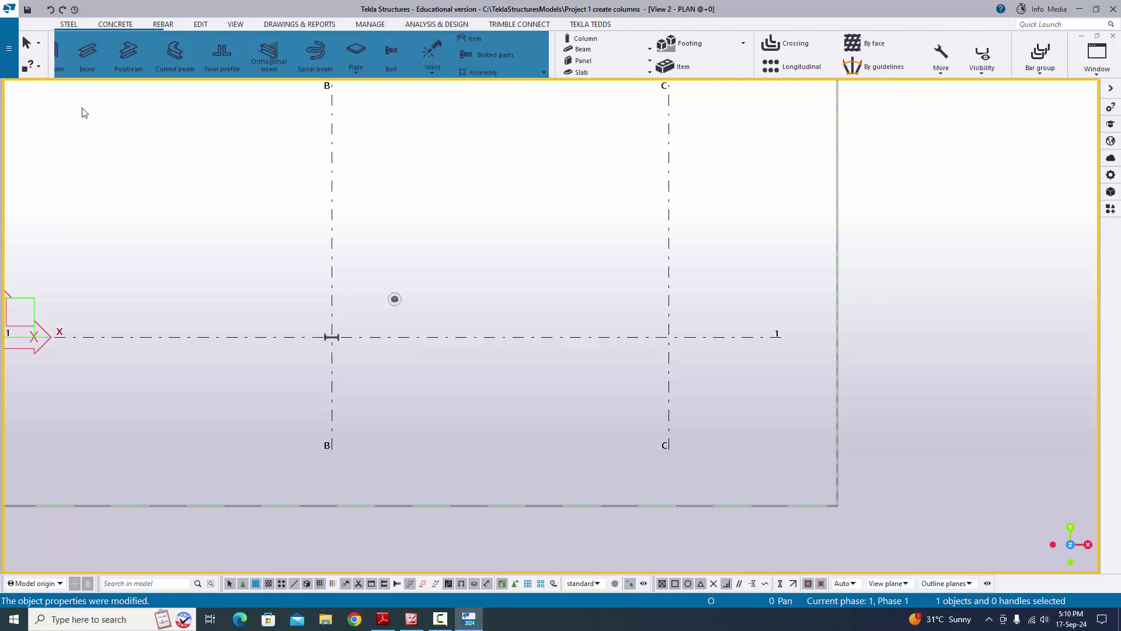
click(72, 54)
middle_drag(683, 321, 609, 312)
scroll(610, 312, up, 1)
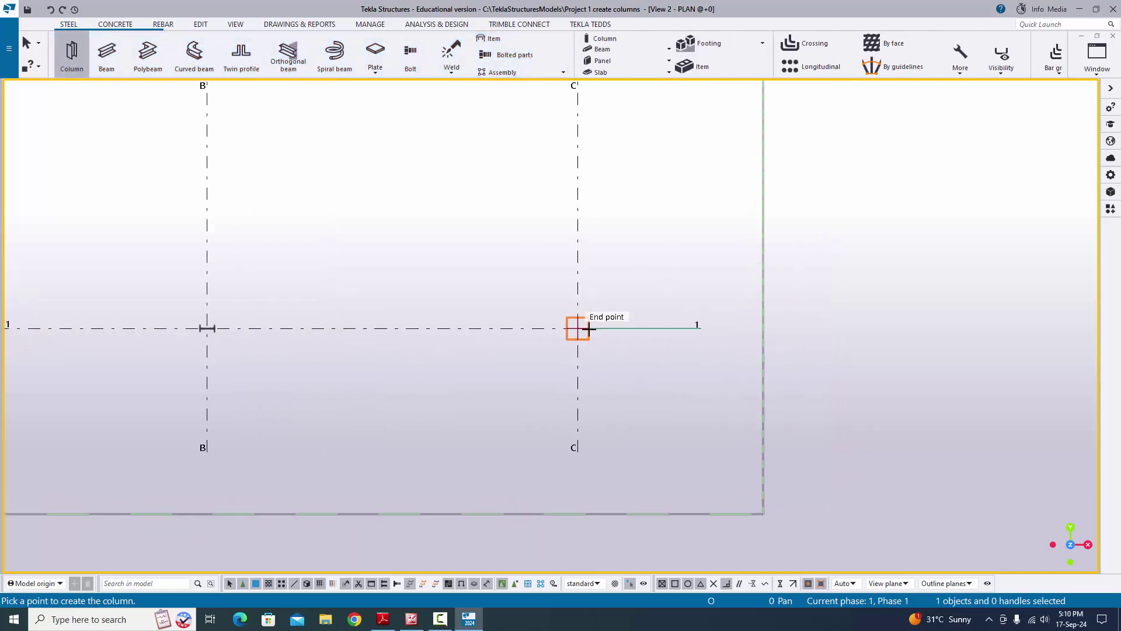
click(577, 328)
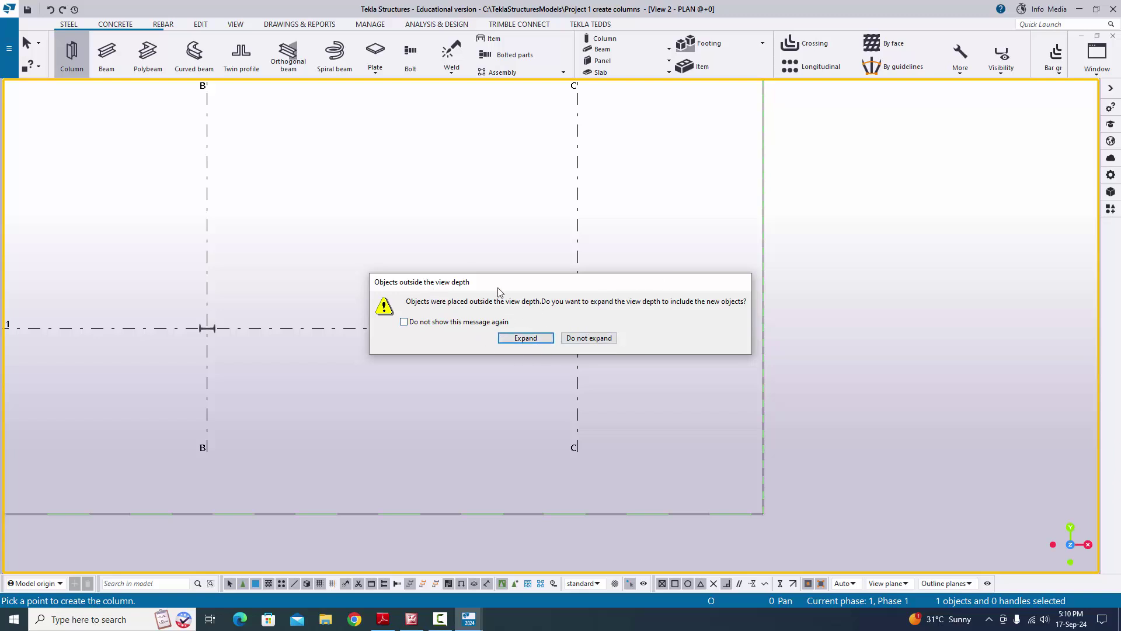
click(527, 338)
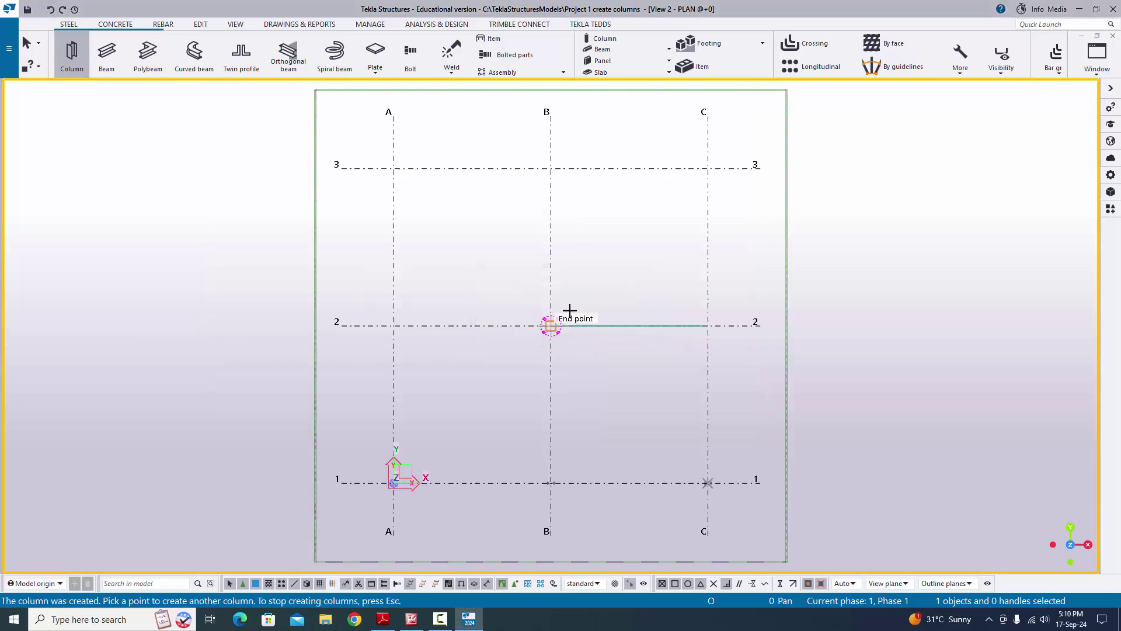
right_click(603, 274)
click(633, 275)
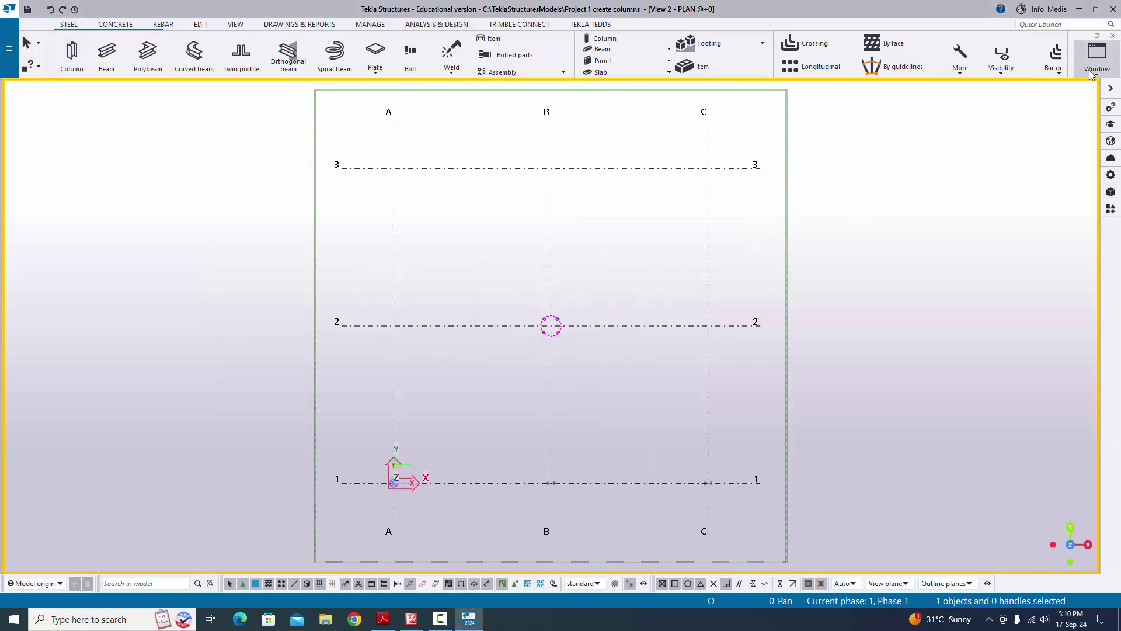
Zoom in and open the properties of the new C/1 column.
scroll(734, 498, up, 1)
scroll(734, 498, up, 3)
scroll(697, 481, down, 1)
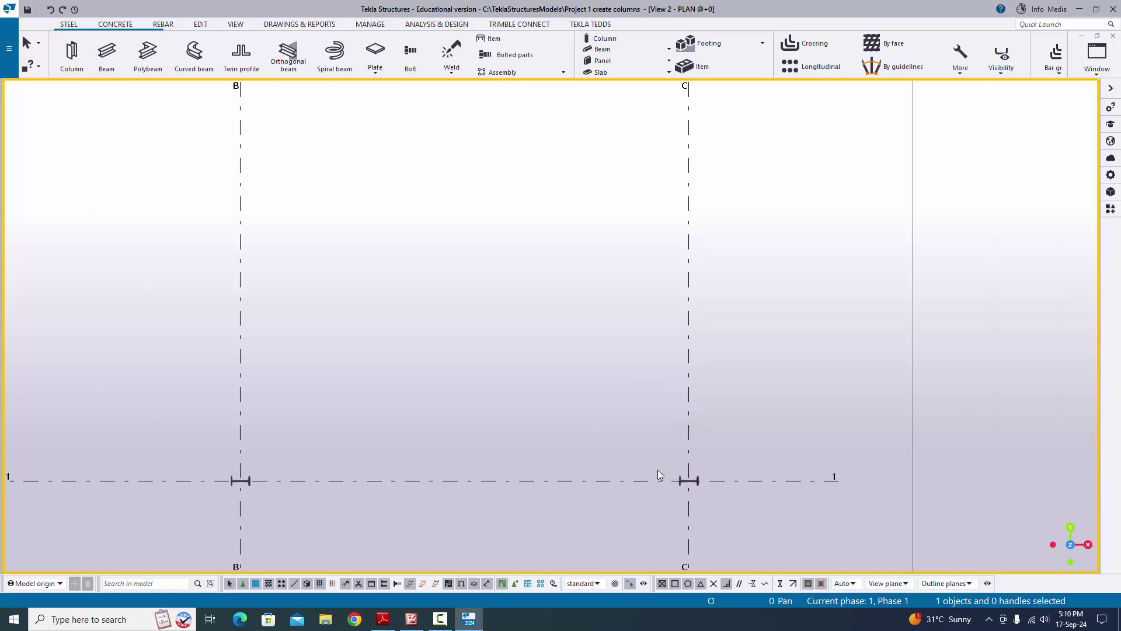
scroll(506, 418, up, 1)
scroll(506, 418, up, 1)
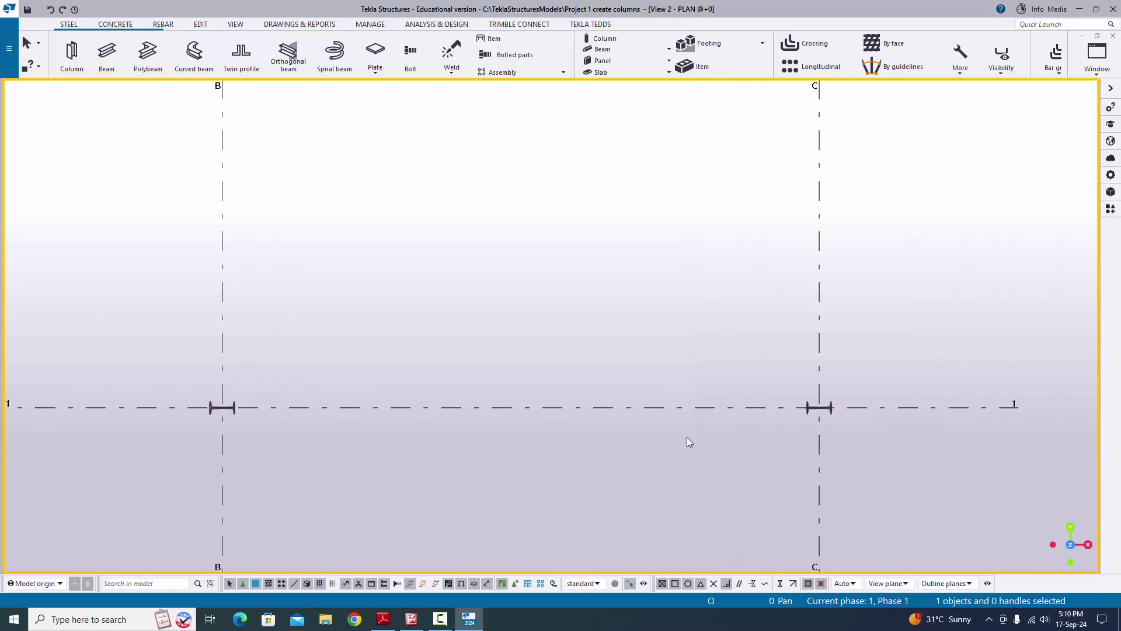
scroll(836, 409, up, 3)
double_click(825, 413)
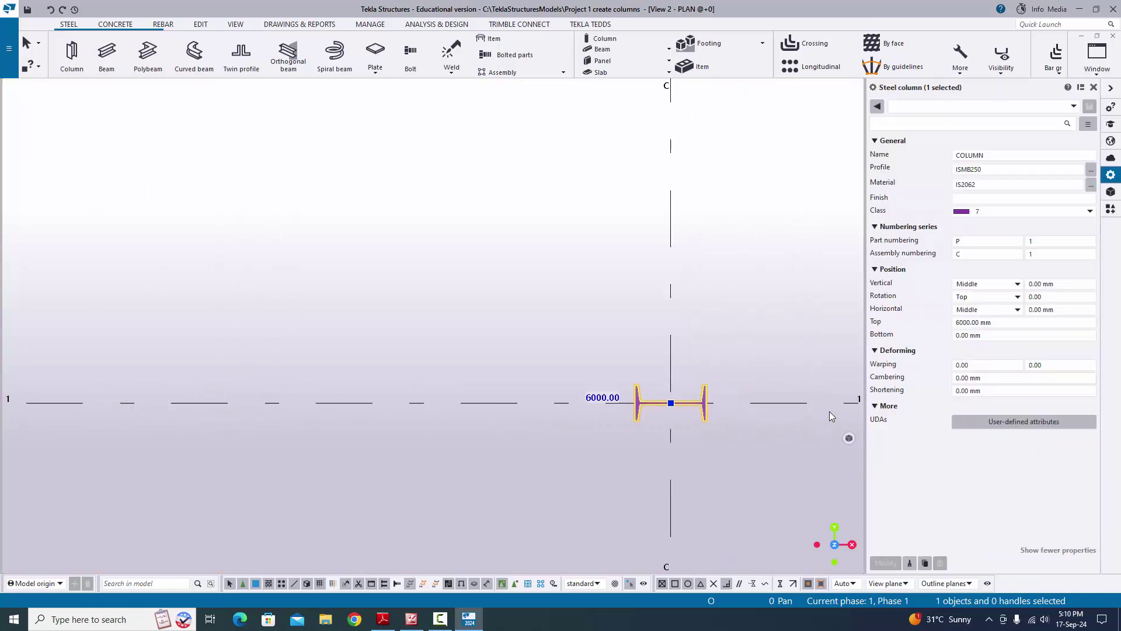
Close the properties pane and switch to the View 1 - 3d model view.
click(1093, 87)
scroll(756, 388, down, 3)
scroll(704, 386, down, 2)
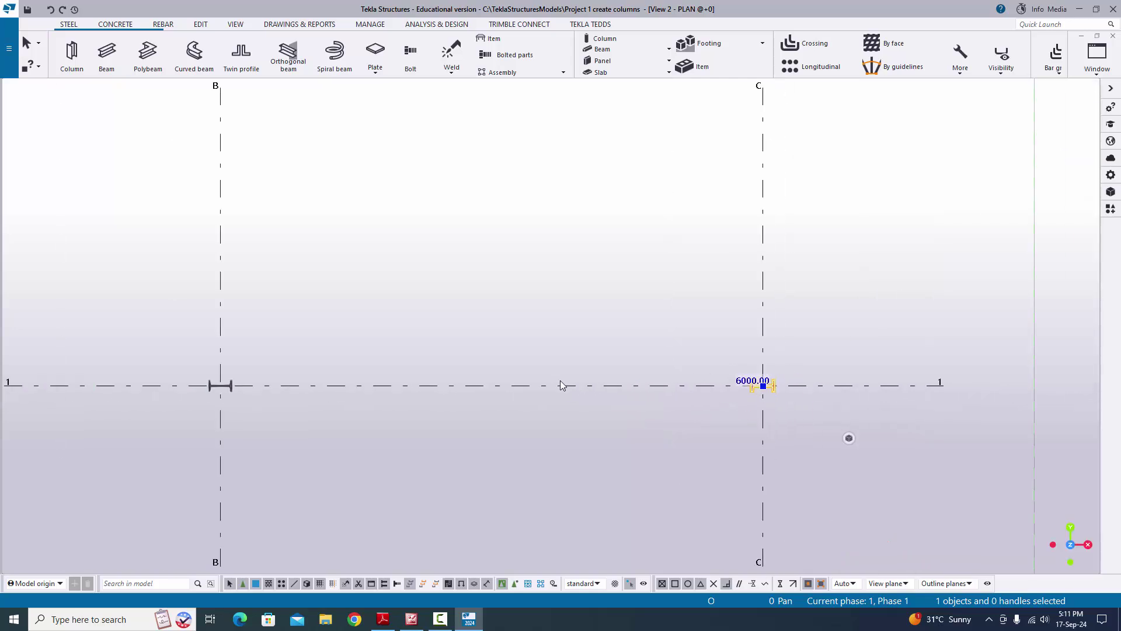
scroll(776, 397, up, 5)
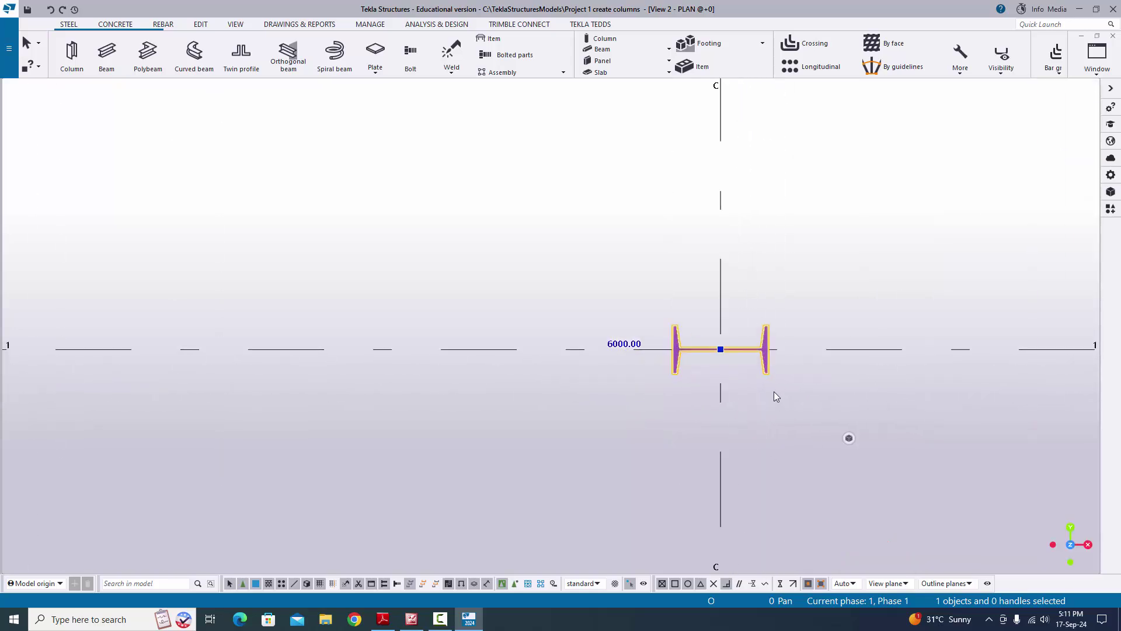
scroll(766, 374, up, 2)
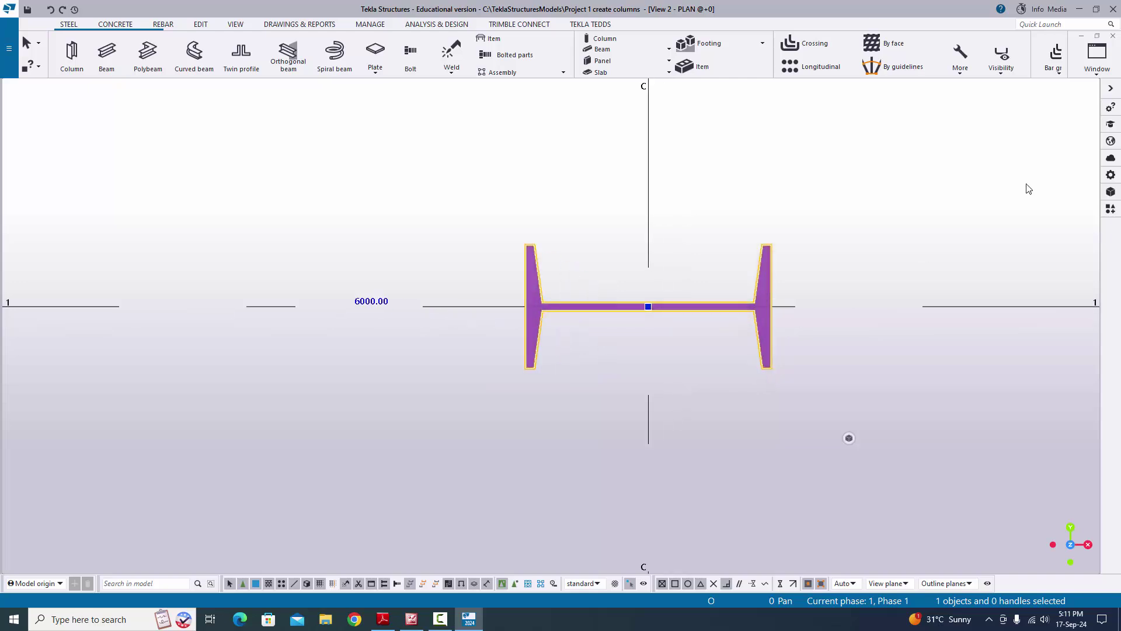
click(1096, 69)
click(1047, 155)
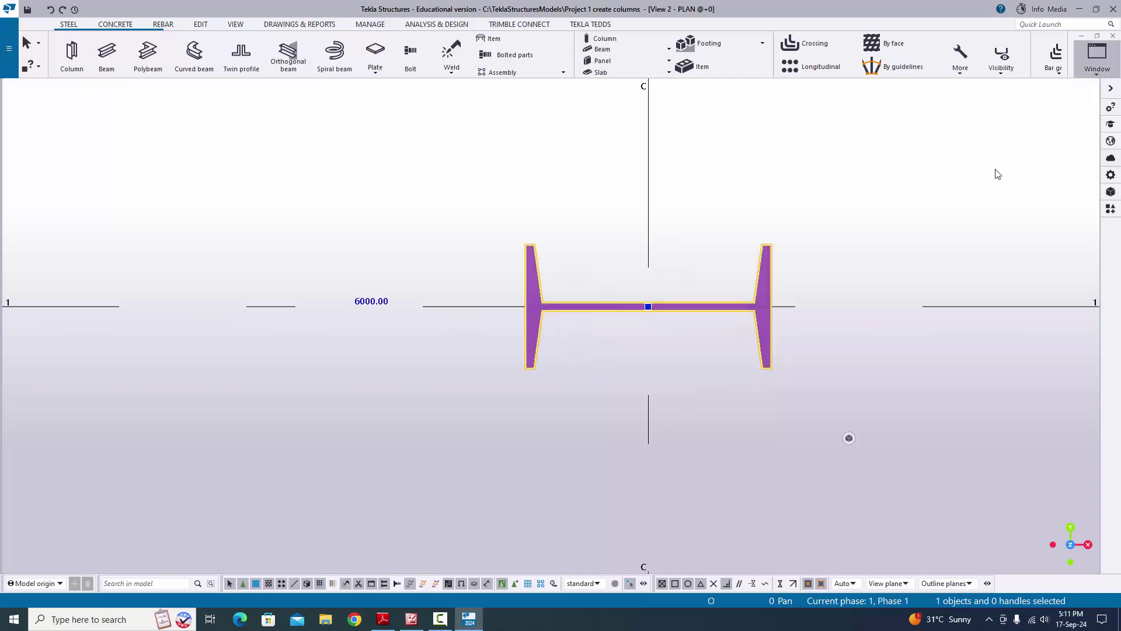
scroll(601, 299, up, 7)
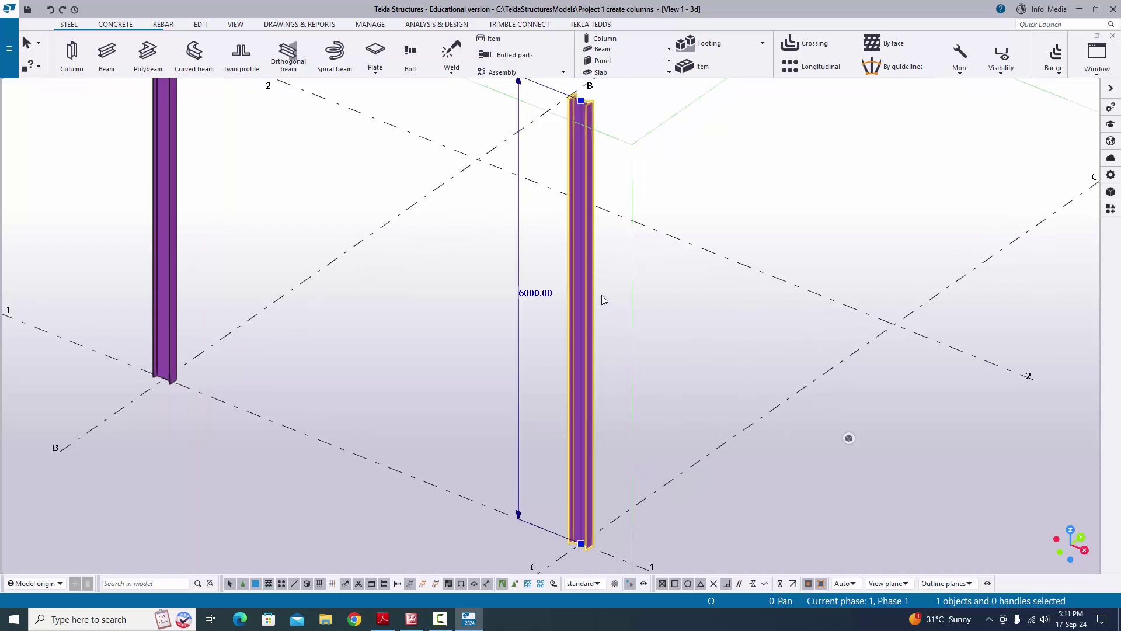
scroll(563, 338, down, 5)
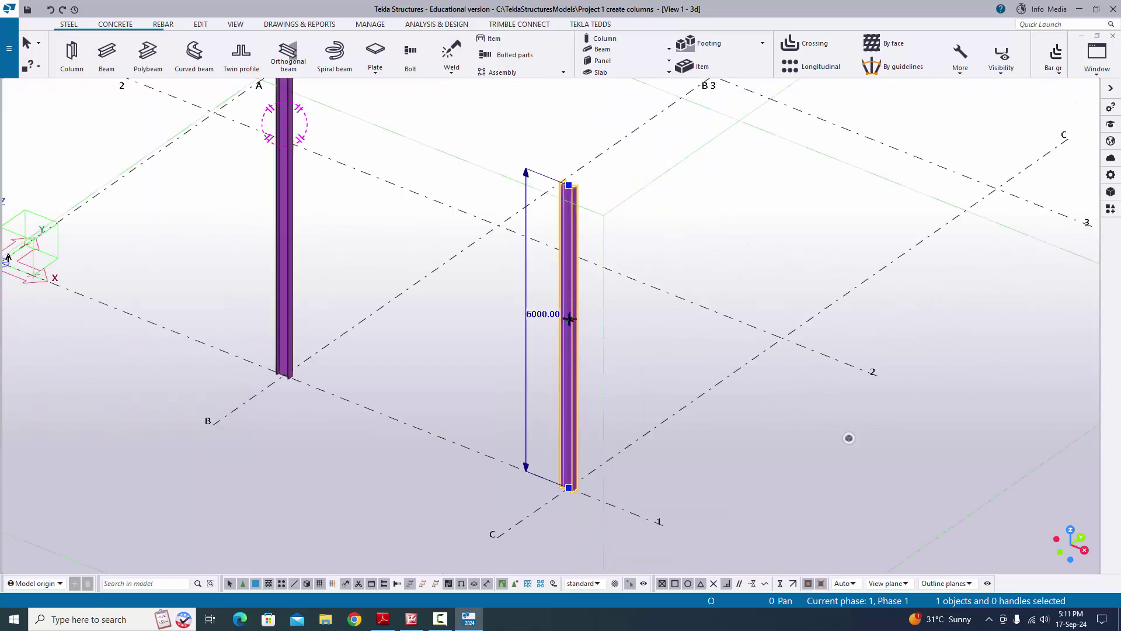
Interrupt the current command and open the C/1 column's properties.
right_click(350, 209)
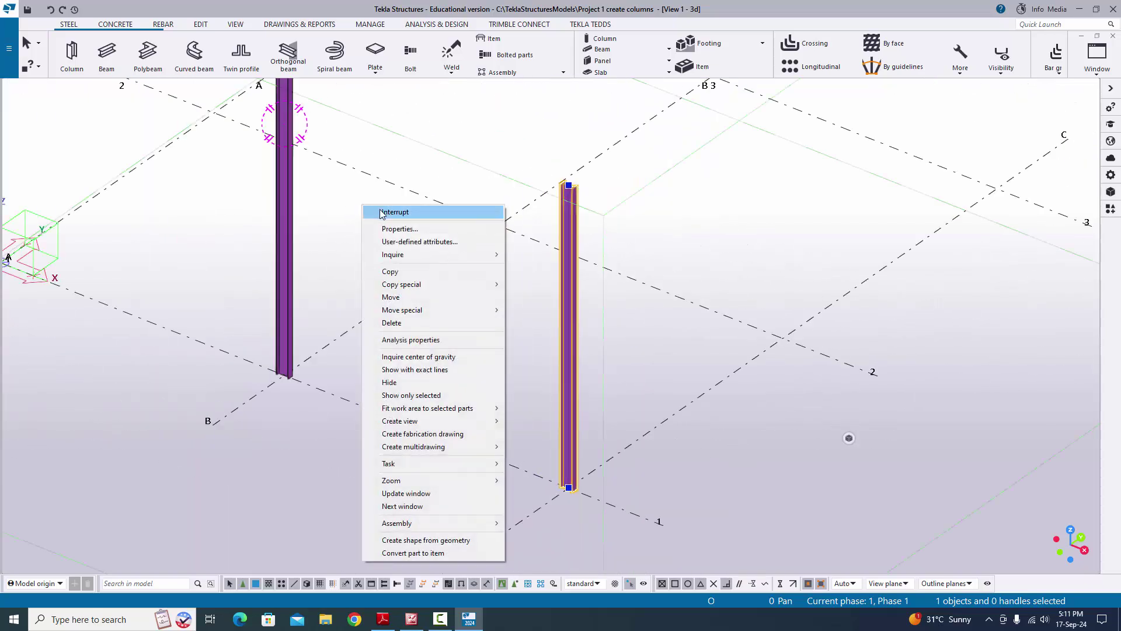
click(382, 213)
double_click(575, 334)
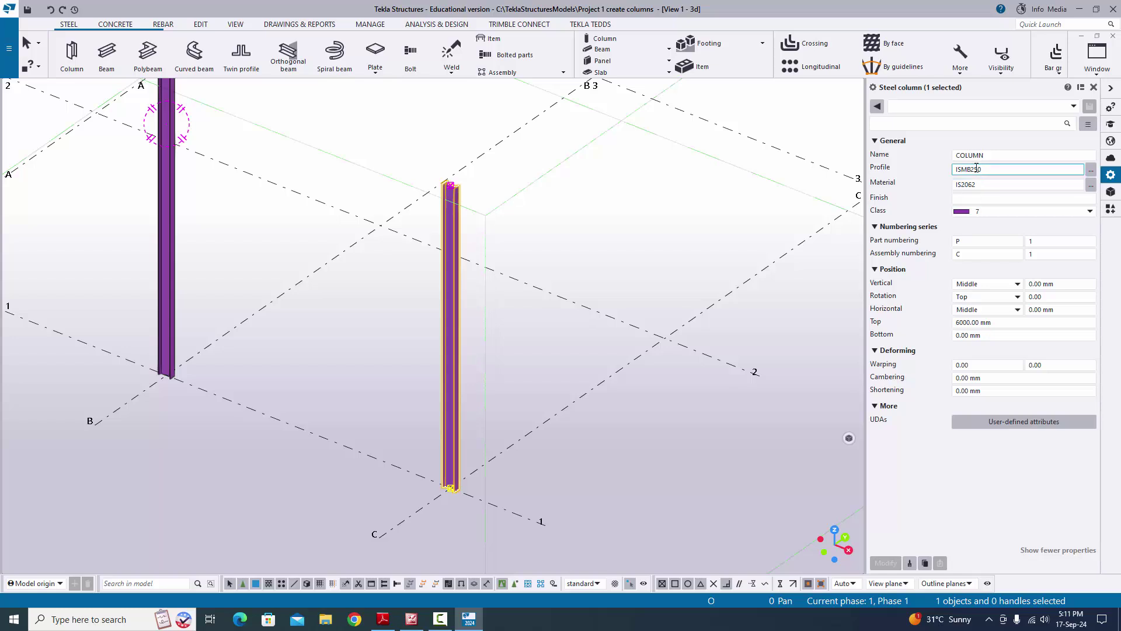
In the profile catalogue, choose PIPE from the Circular hollow sections group.
click(1089, 170)
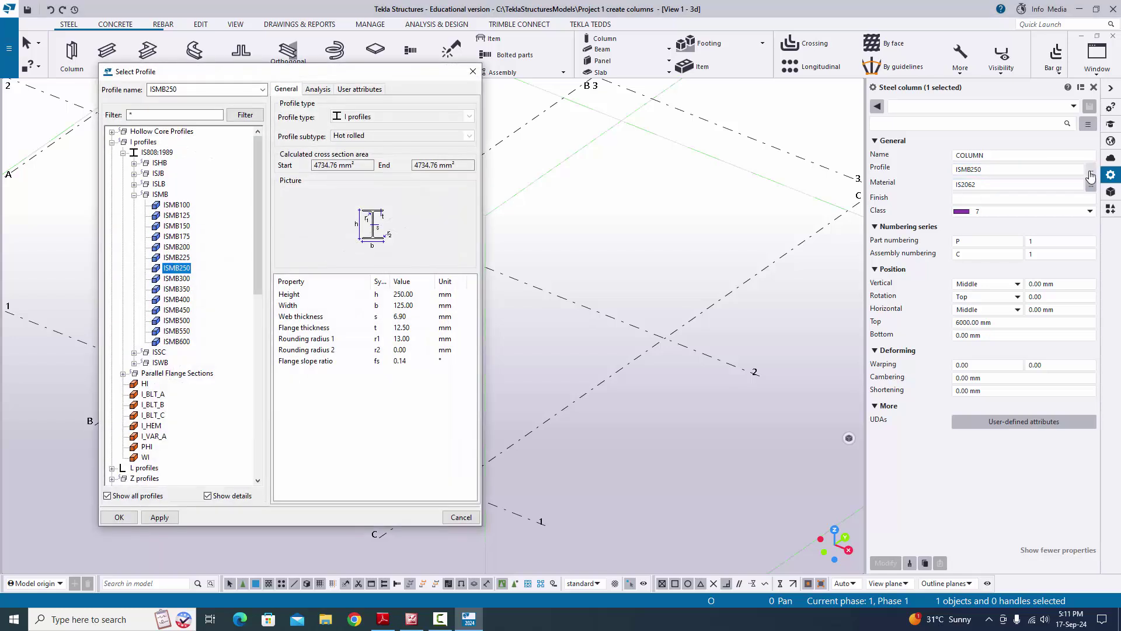
click(111, 142)
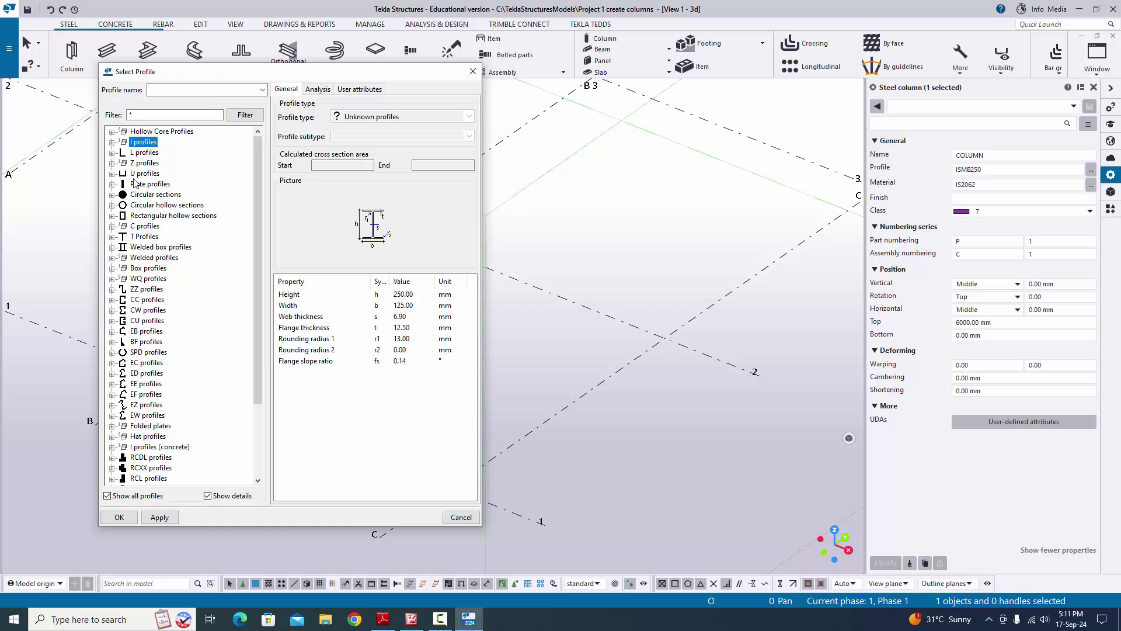
click(111, 204)
click(148, 278)
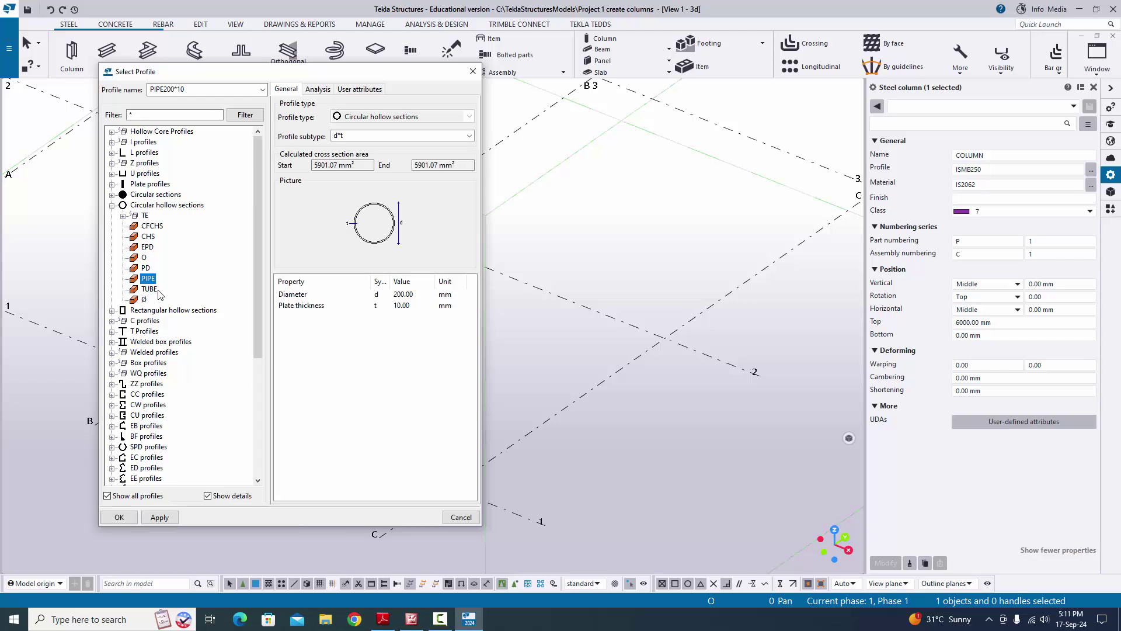
Set Diameter 350 and Plate thickness 8, then apply PIPE350*8 and close the catalogue.
double_click(378, 295)
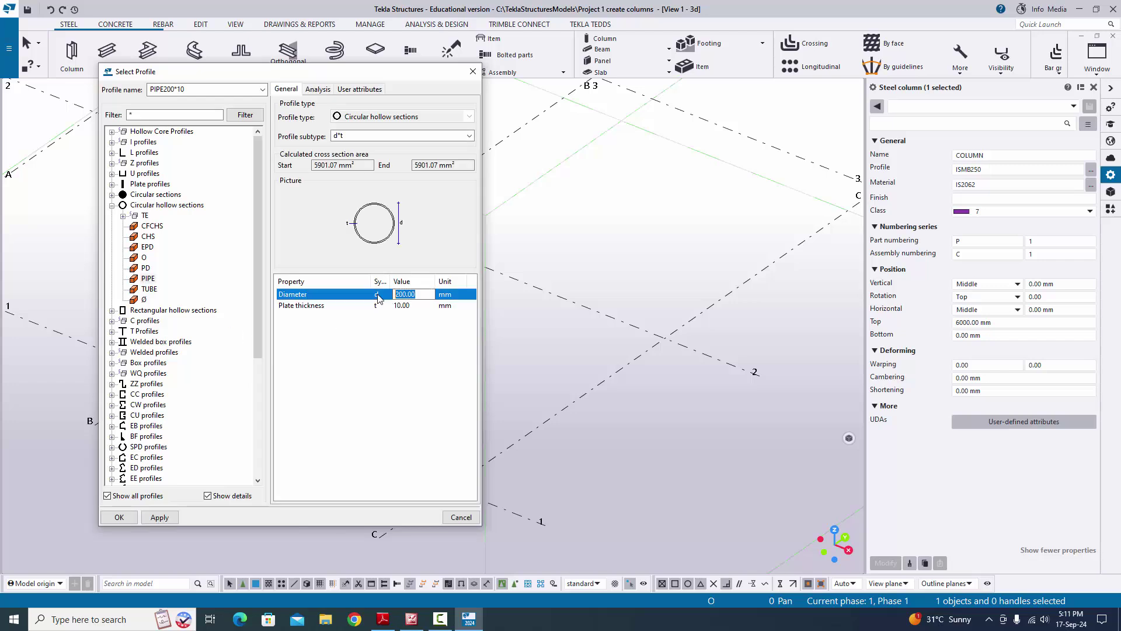
text(350)
click(411, 306)
click(378, 308)
text(8)
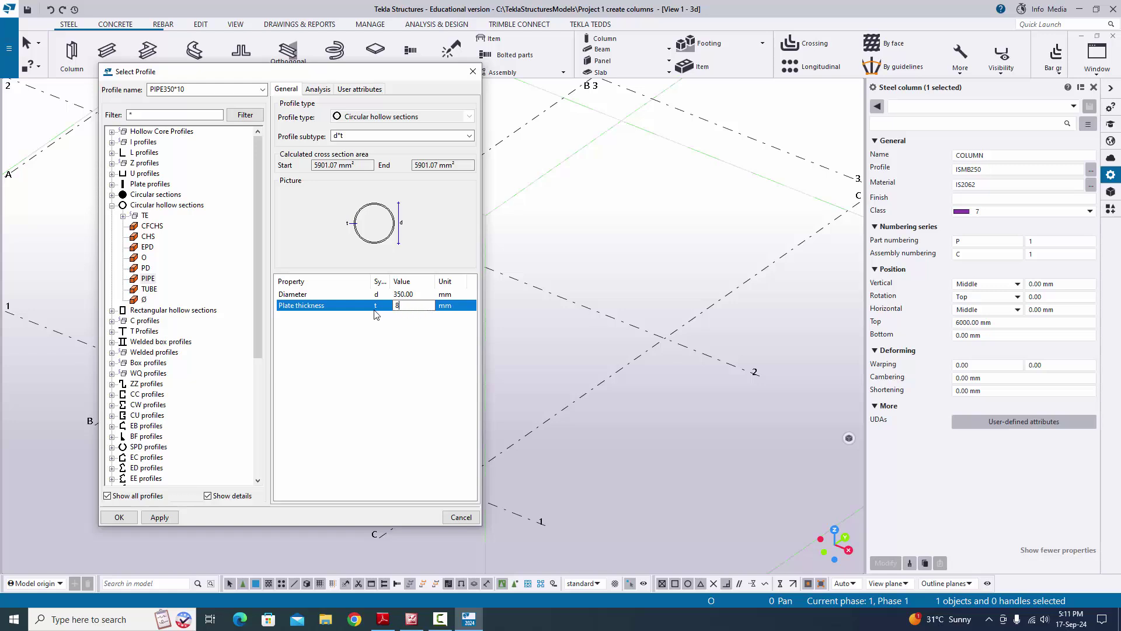
click(160, 519)
click(121, 519)
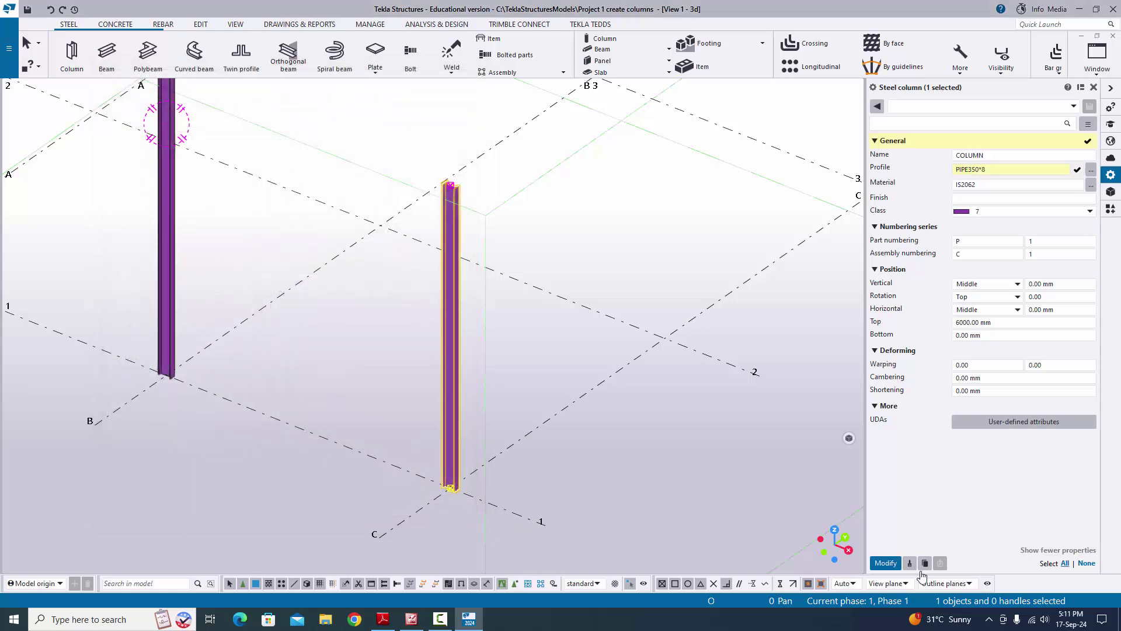
Modify the column with the new profile and load the Pipe_Column property set.
click(886, 564)
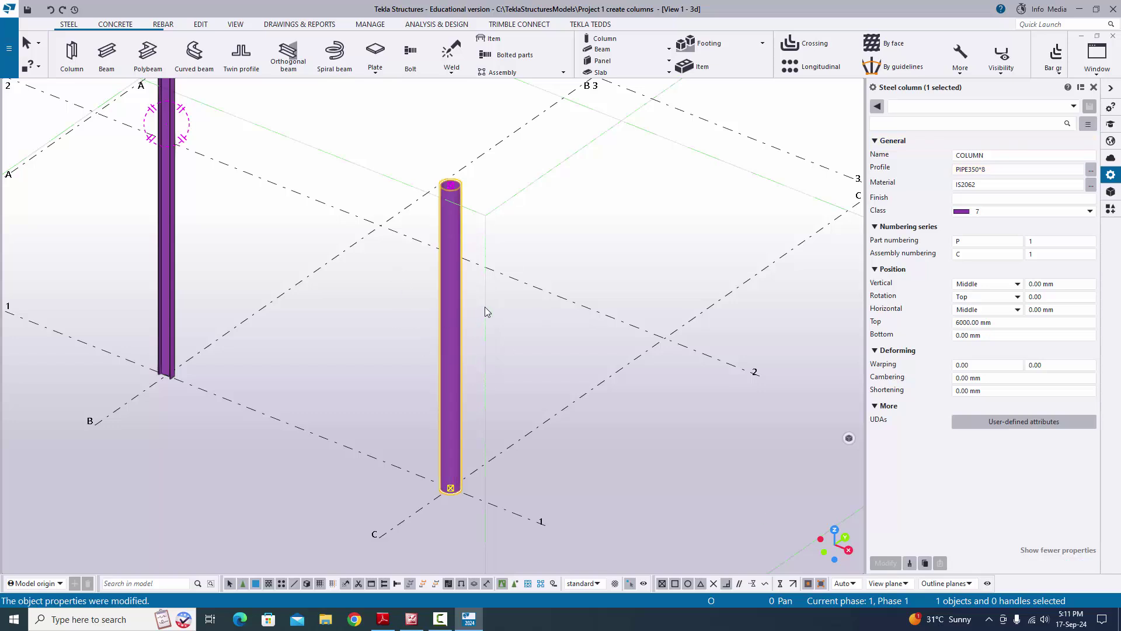
click(1013, 108)
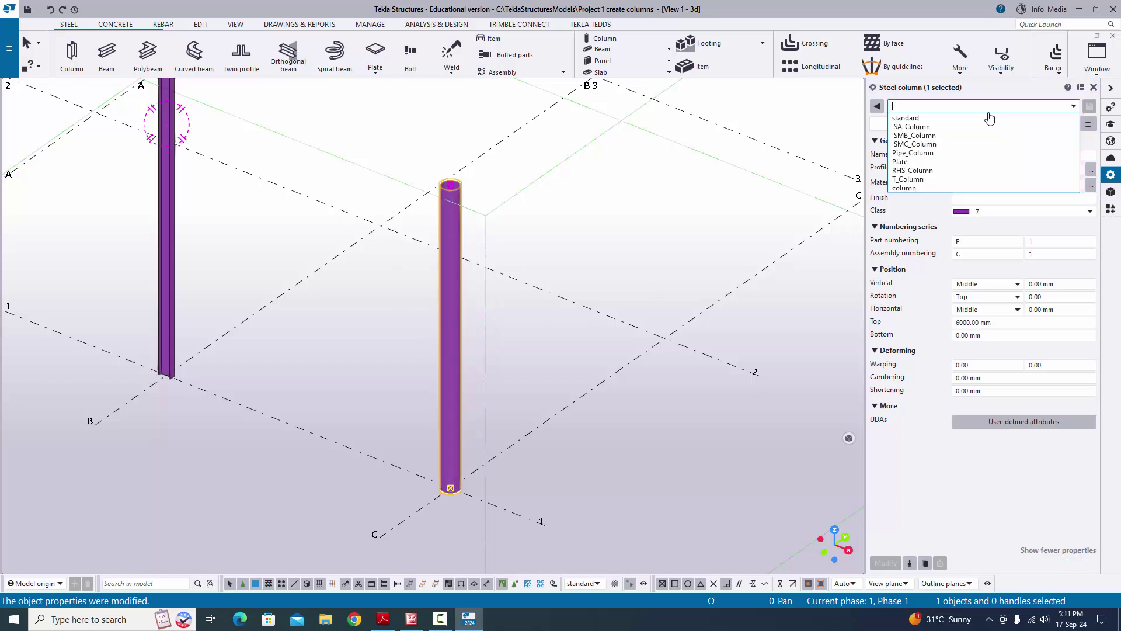
click(923, 153)
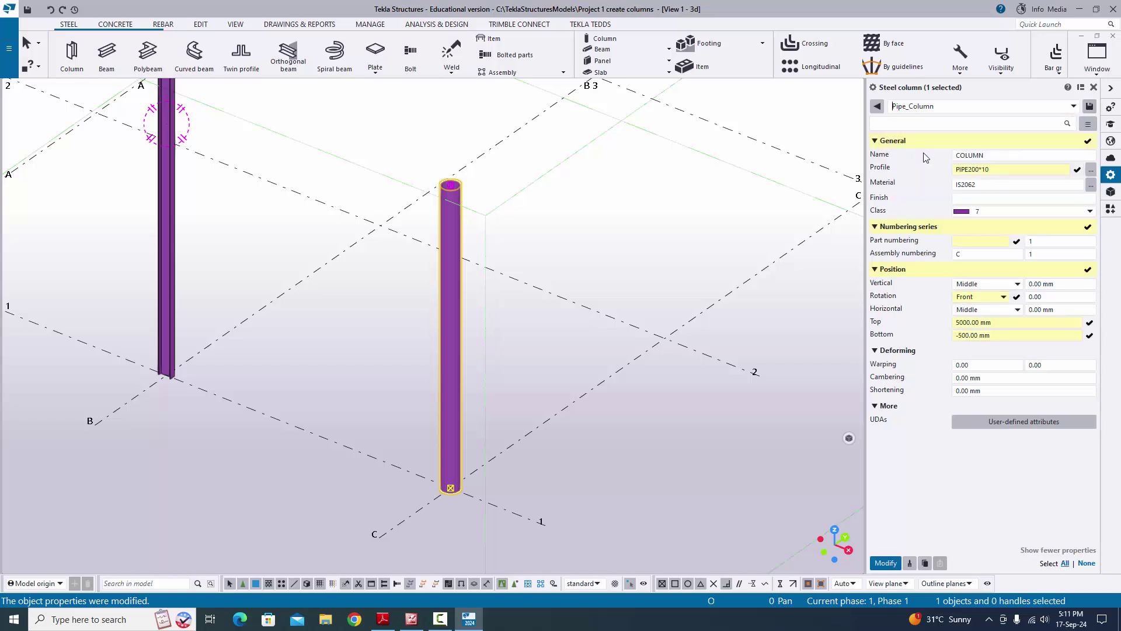
Apply the Pipe_Column settings (PIPE200*10, Bottom -500, Top 5000 mm) and centre the pipe column.
click(965, 155)
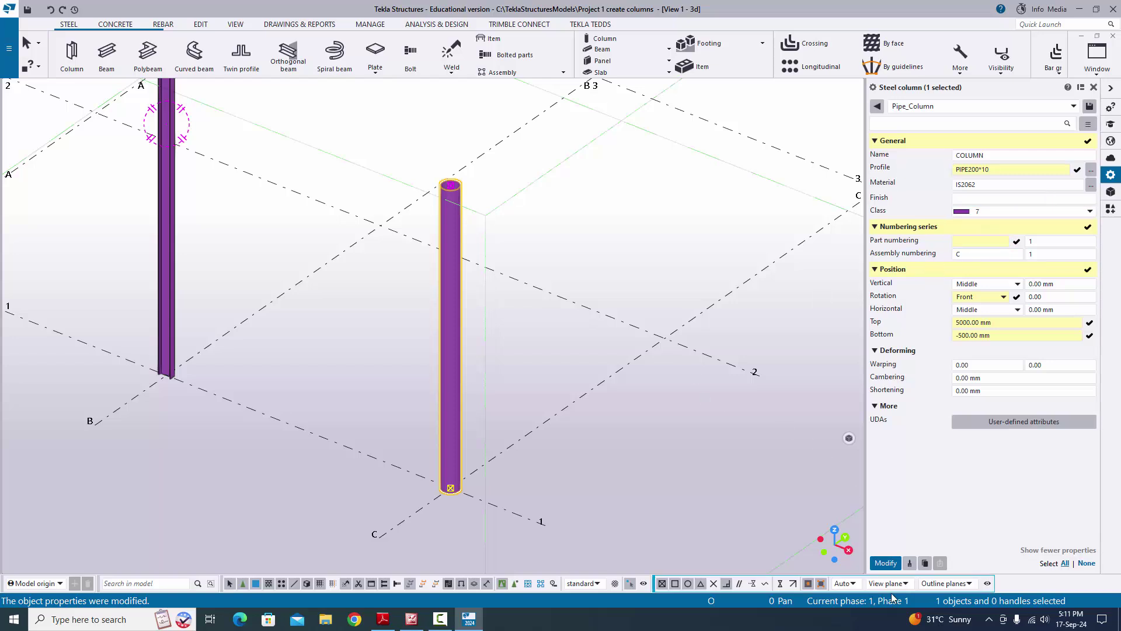
click(886, 563)
scroll(459, 289, up, 5)
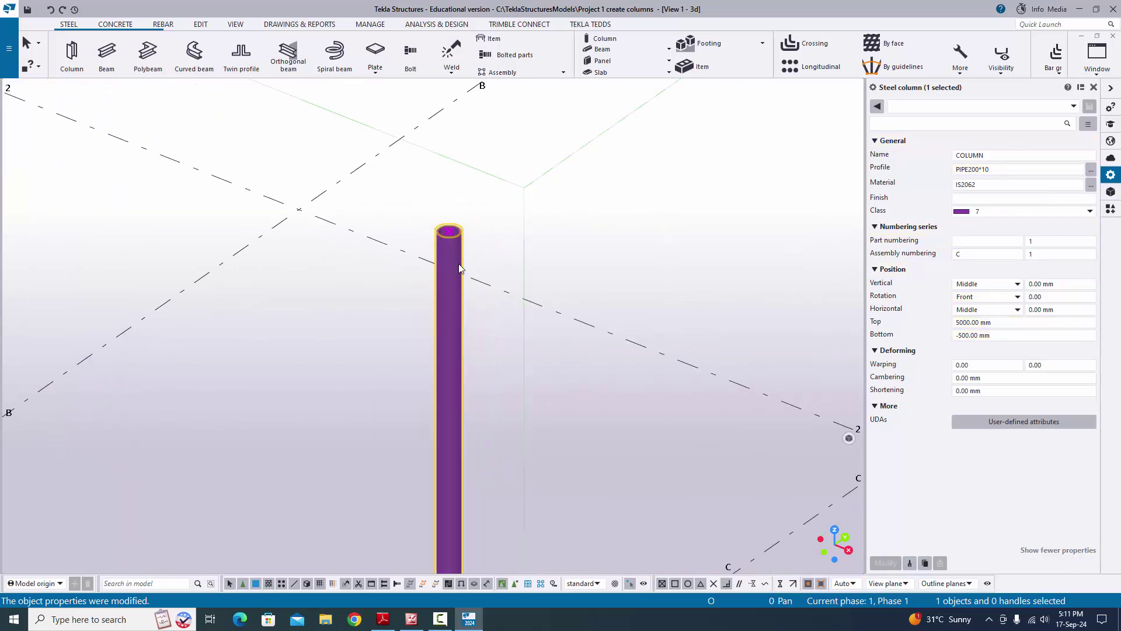
middle_drag(536, 280, 488, 240)
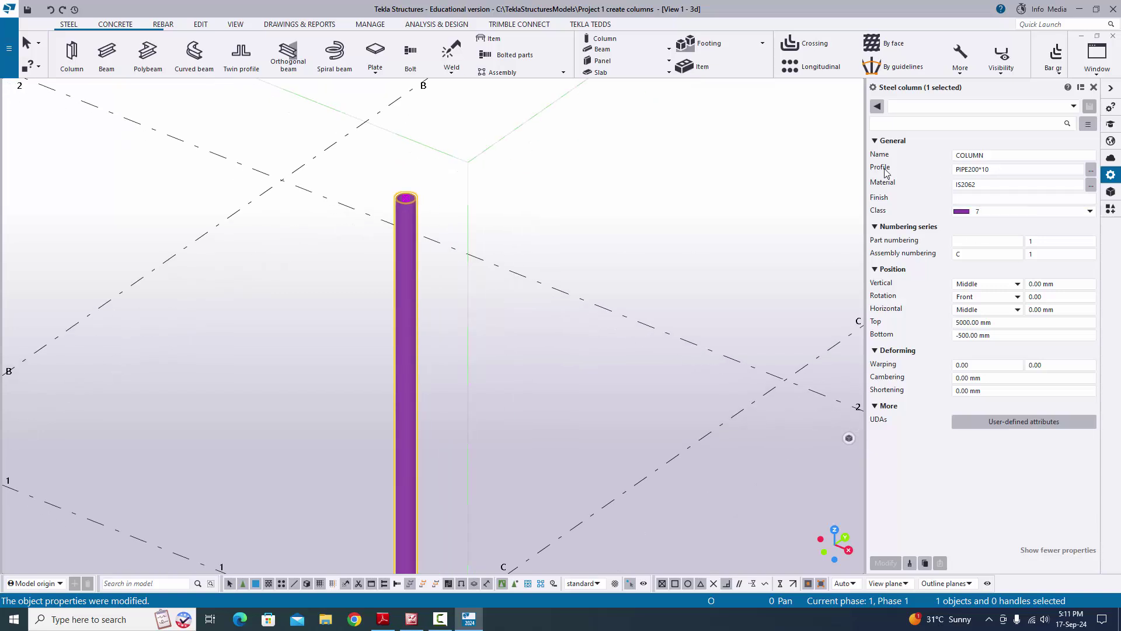
click(1090, 170)
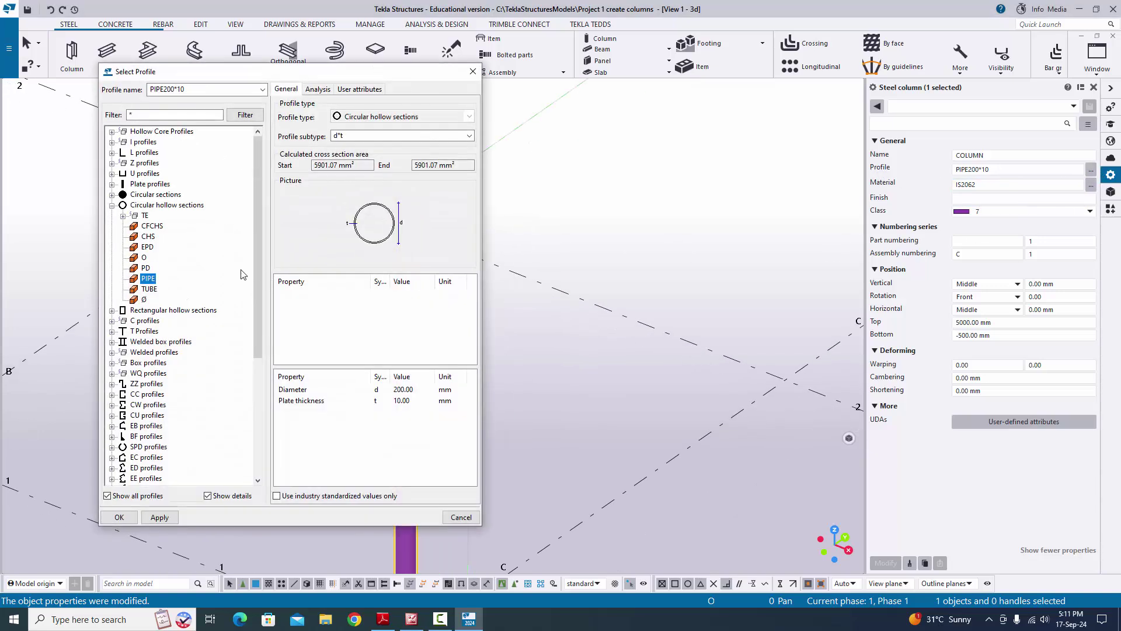
Enter PIPE Diameter 350 and Plate thickness 8, then apply PIPE350*8 and close the catalogue.
click(402, 391)
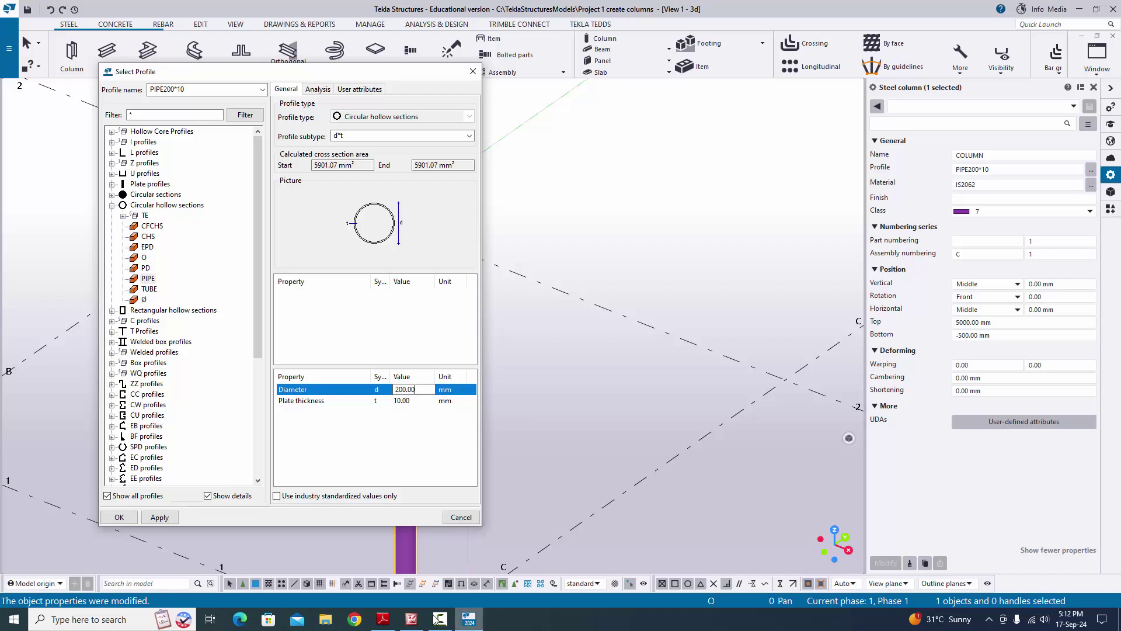
click(392, 618)
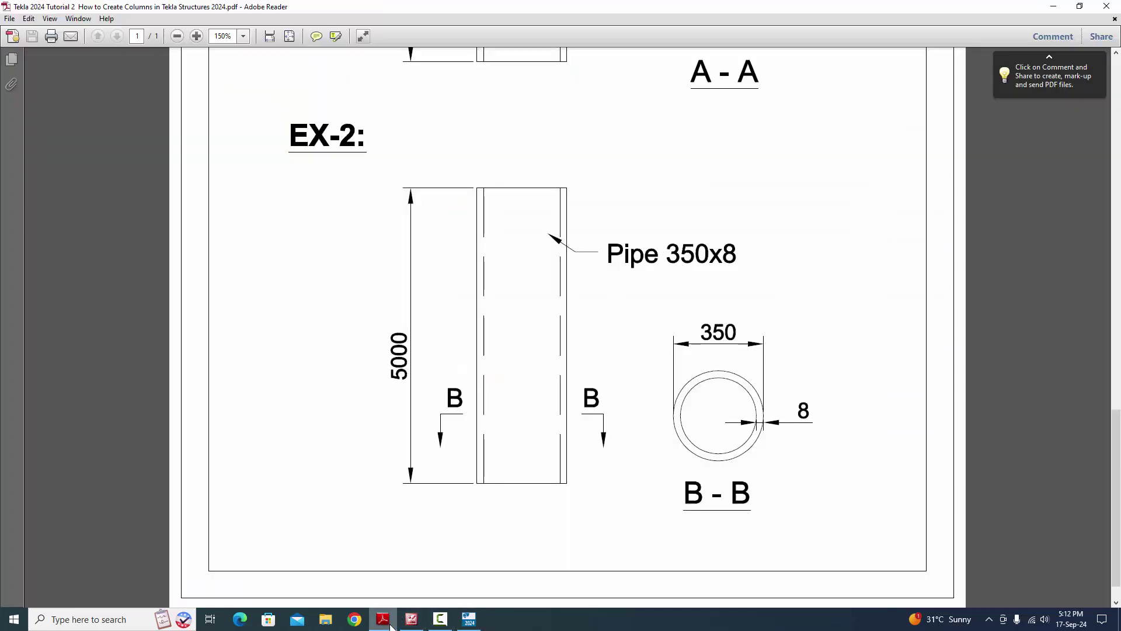
click(383, 619)
click(420, 390)
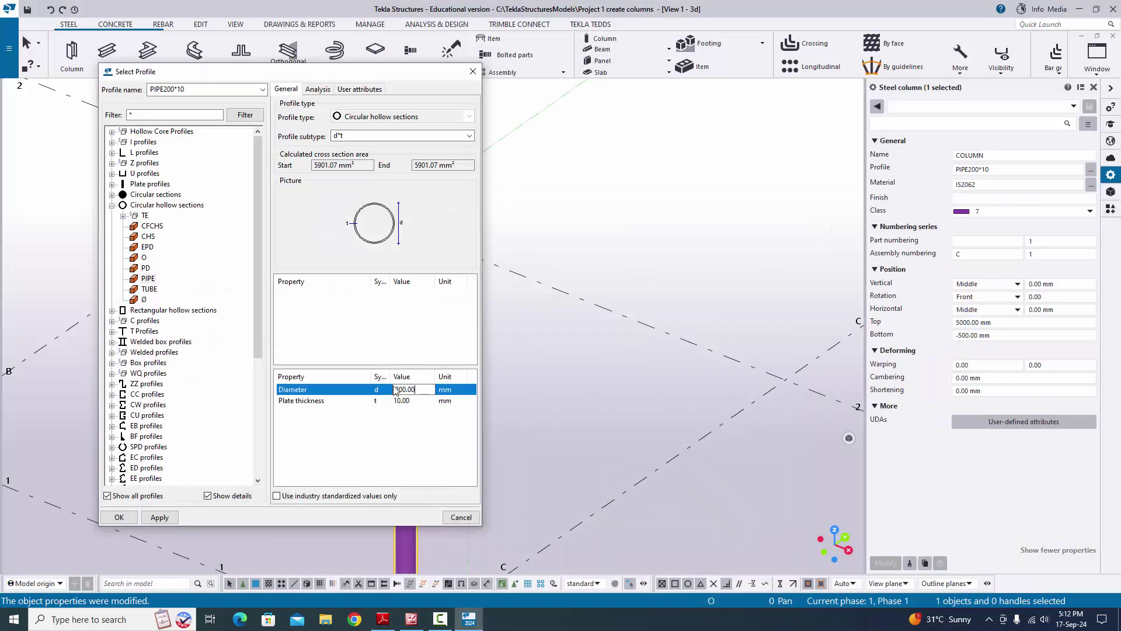
text(350)
click(406, 401)
text(8)
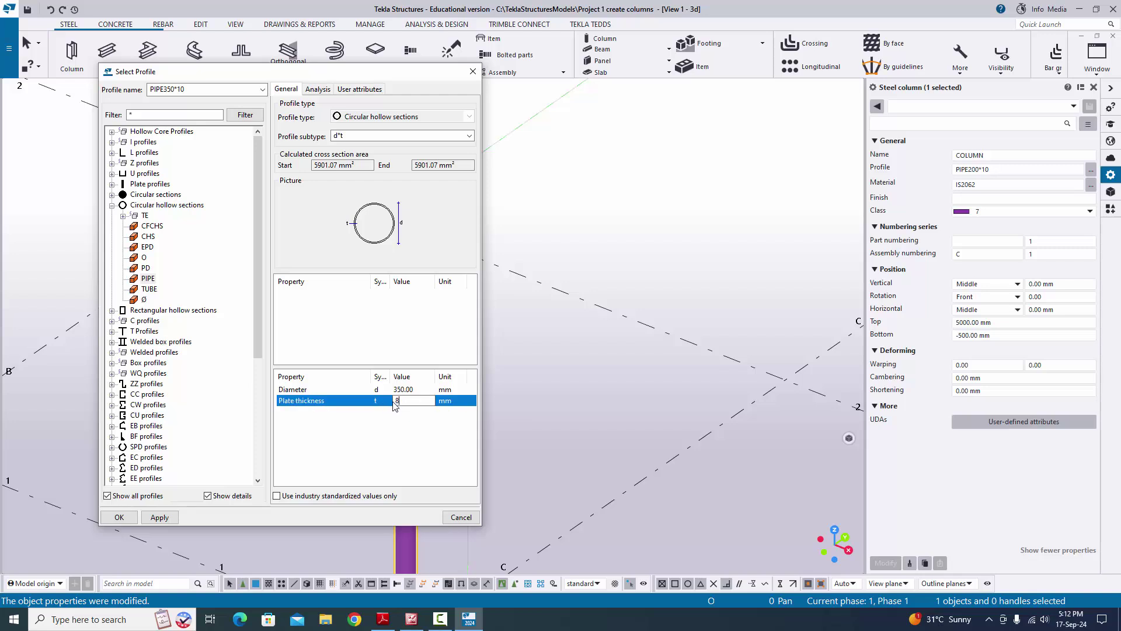
click(159, 516)
click(119, 517)
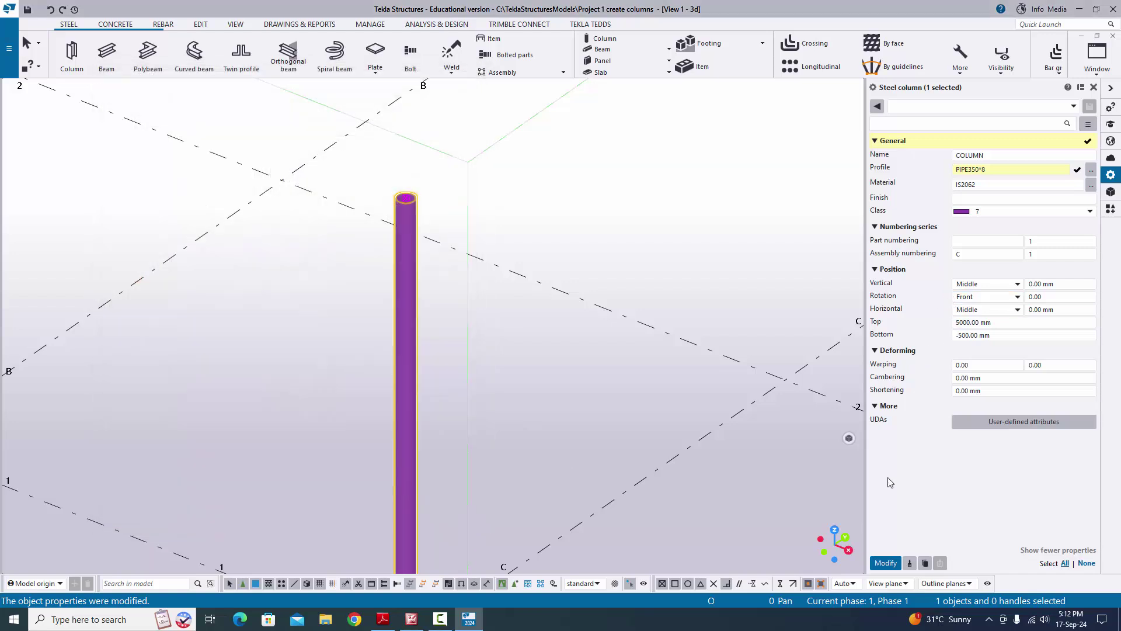
Apply the PIPE350*8 profile and display the ELEVATION ALONG GRID @C view.
click(883, 564)
middle_drag(458, 444, 356, 369)
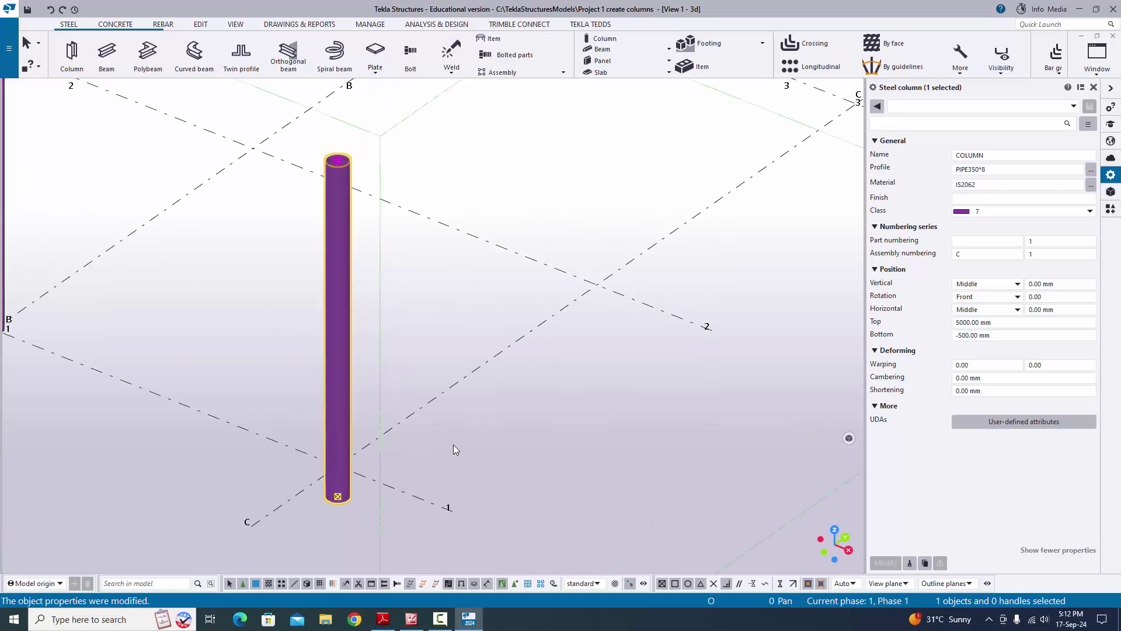
click(1097, 69)
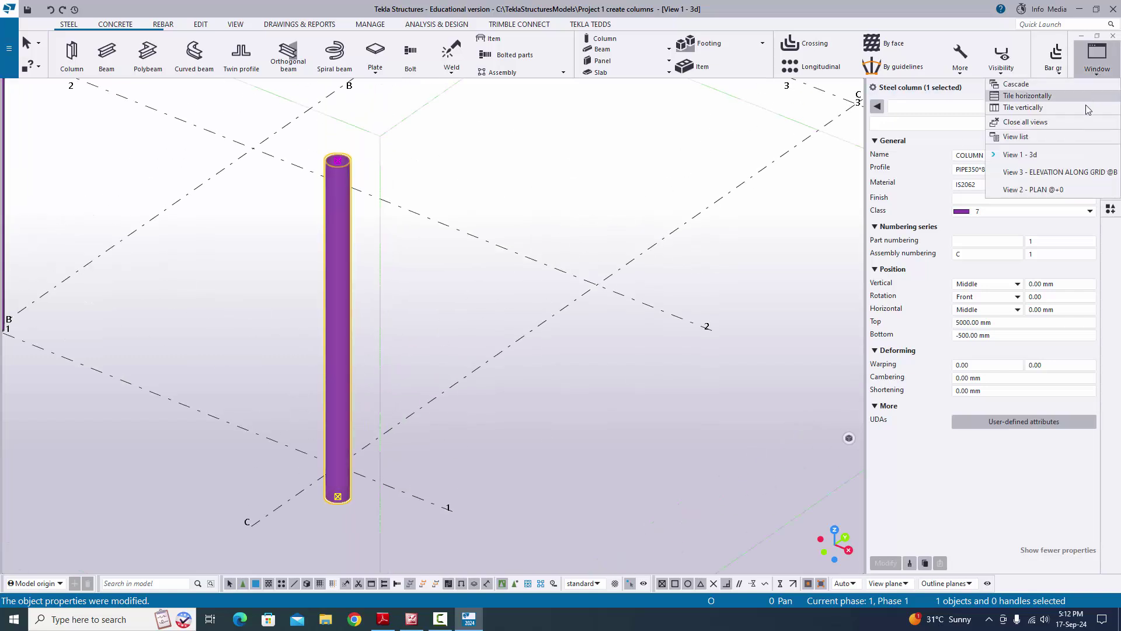
click(1057, 136)
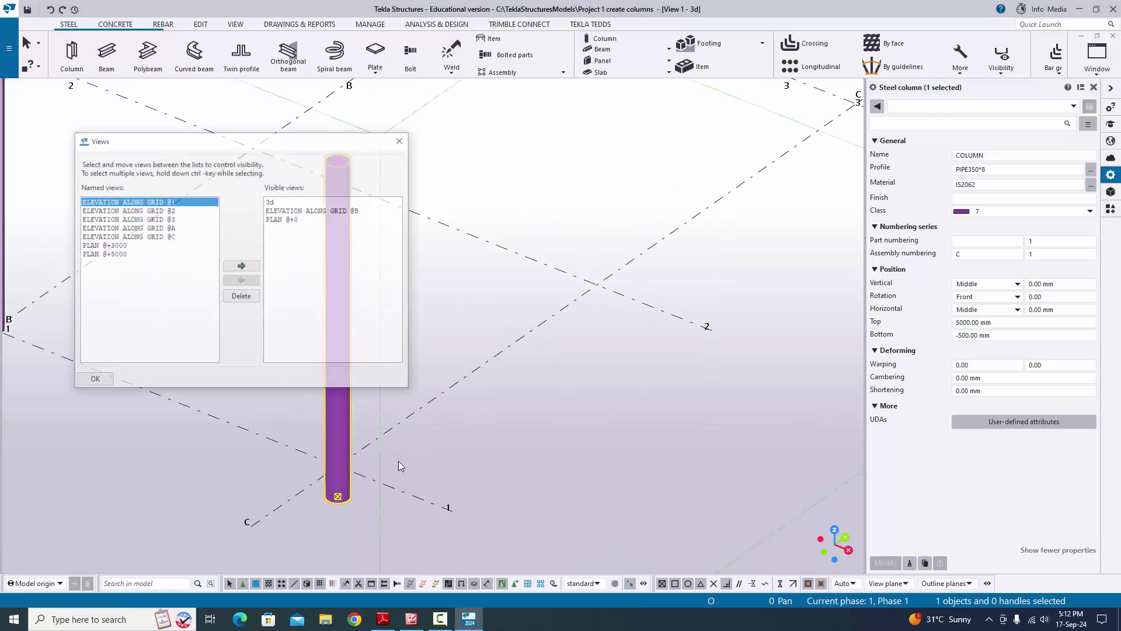
click(165, 237)
click(241, 266)
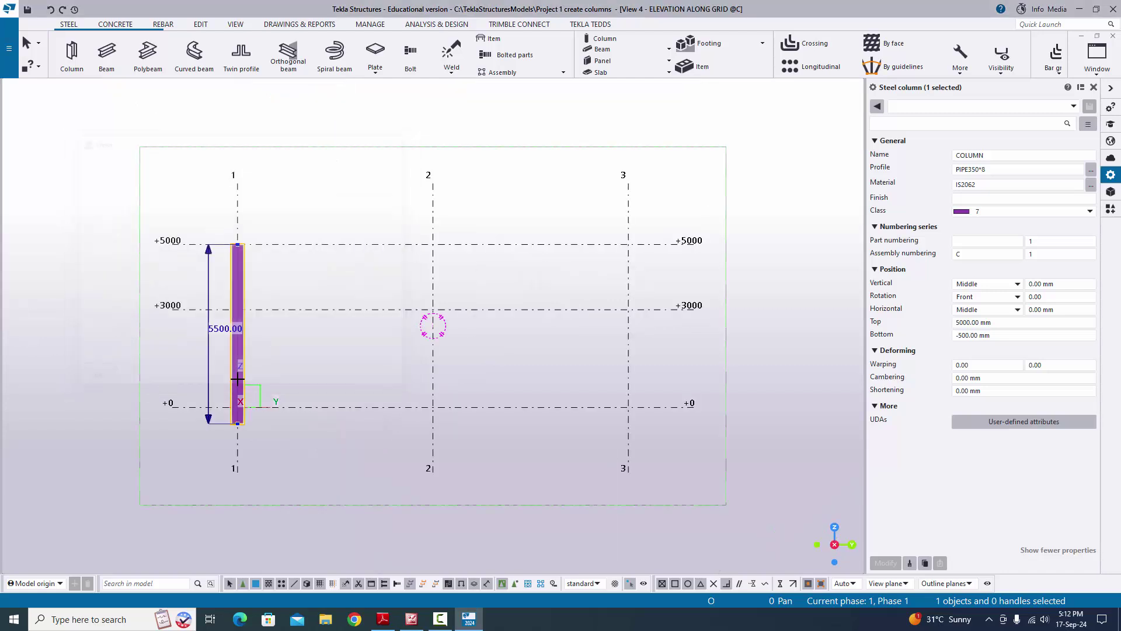
scroll(237, 379, up, 4)
scroll(237, 379, down, 2)
scroll(591, 396, up, 1)
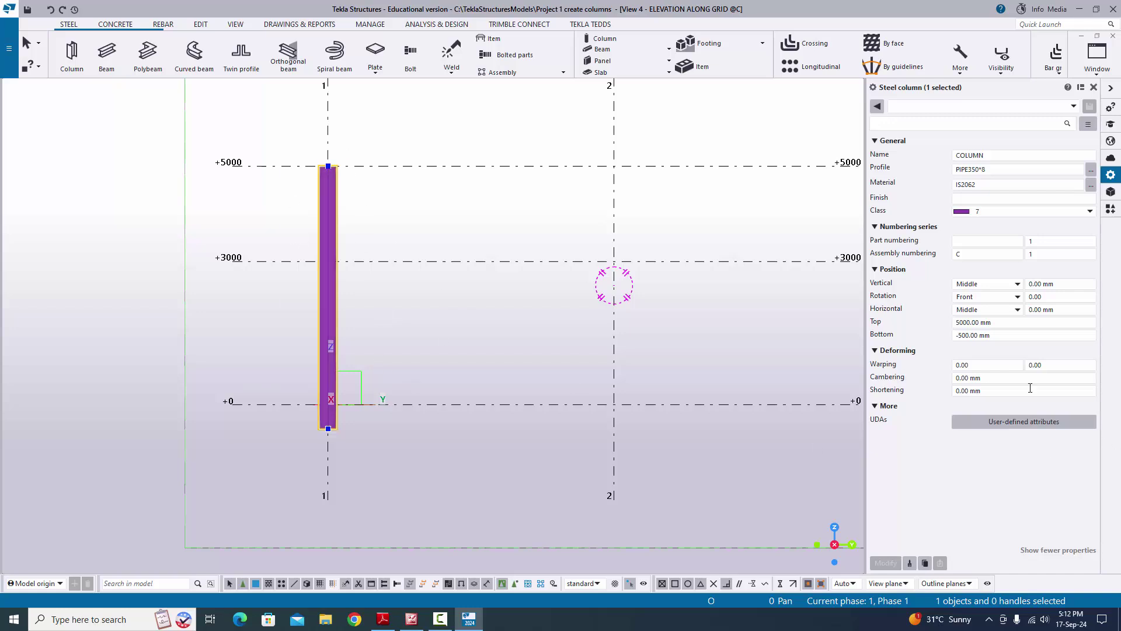
Set the column's Bottom to 0, keep Top at 5000.00 mm, and modify the column.
click(1005, 335)
key(ctrl+a)
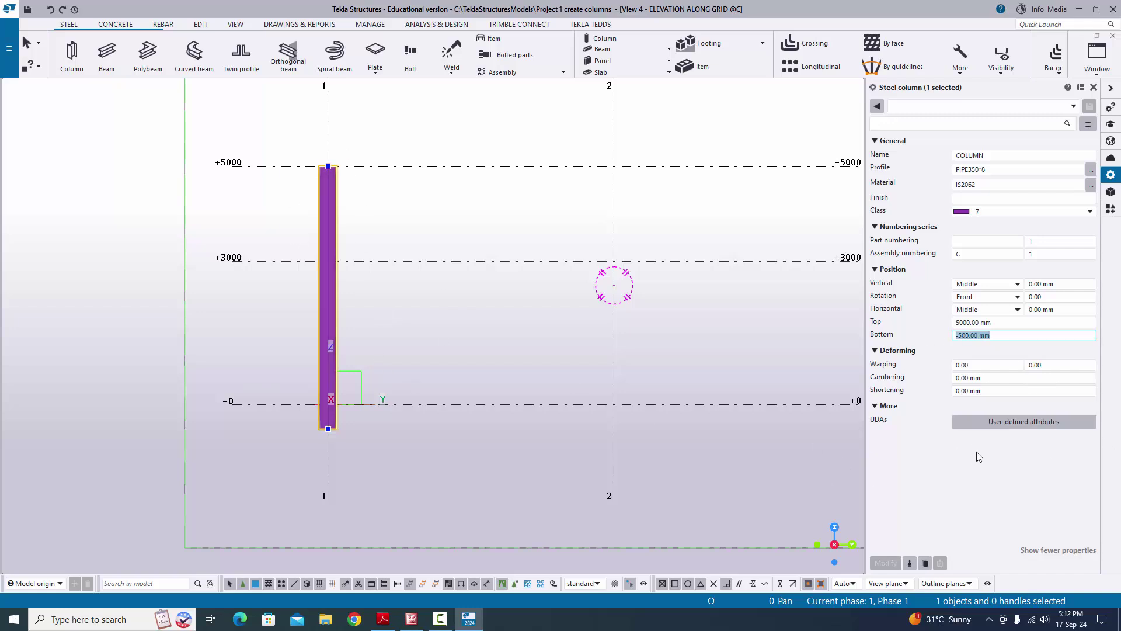
text(0)
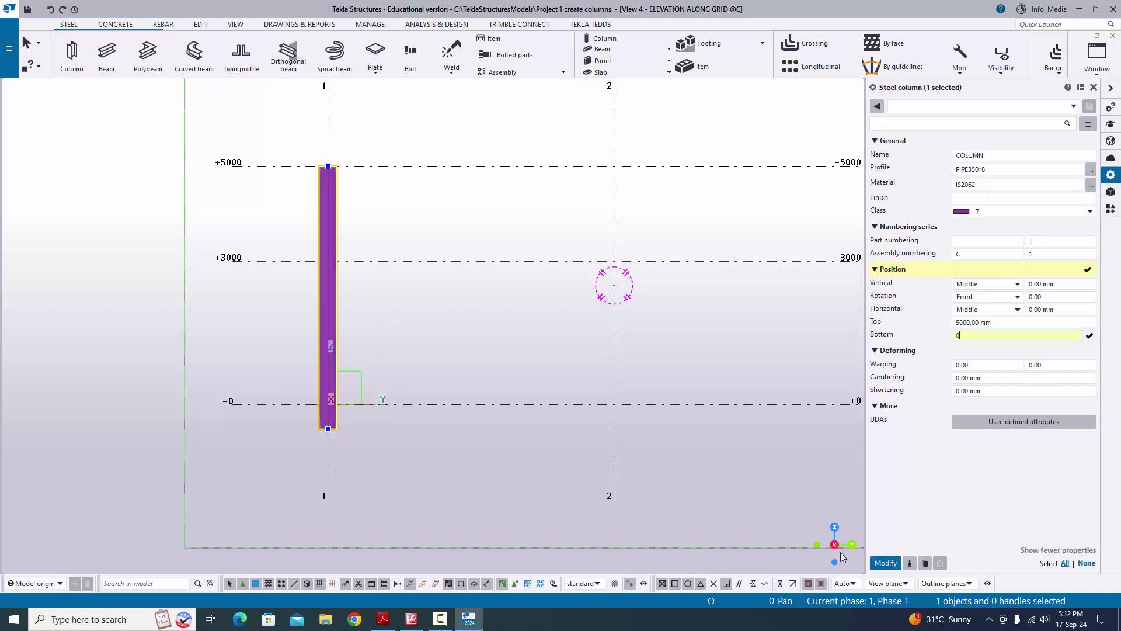
click(383, 620)
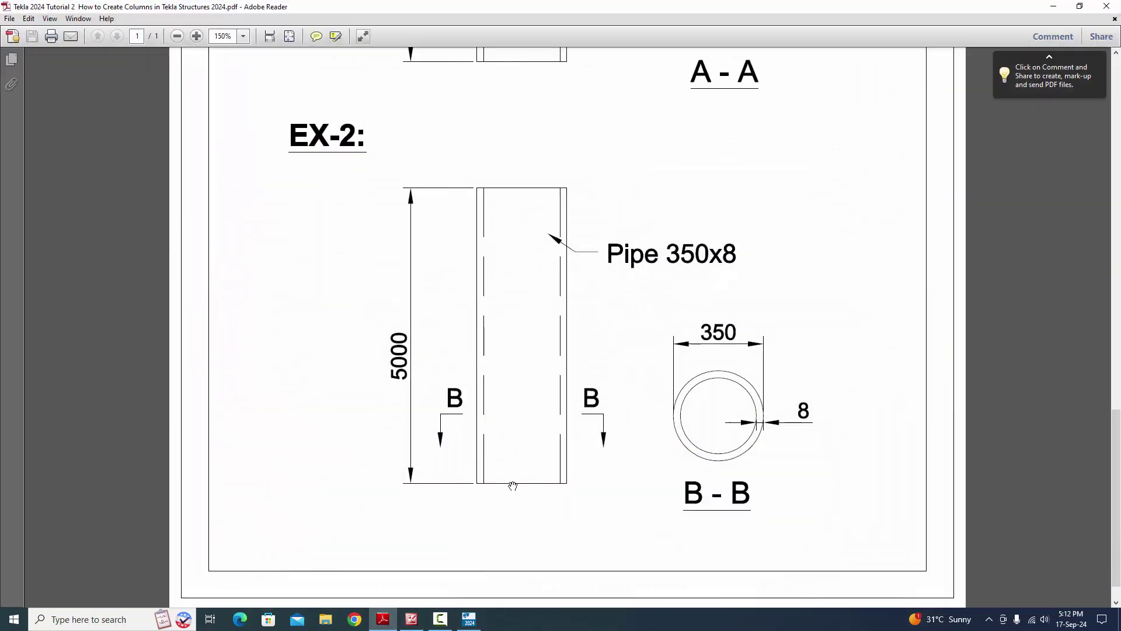
click(469, 620)
click(973, 323)
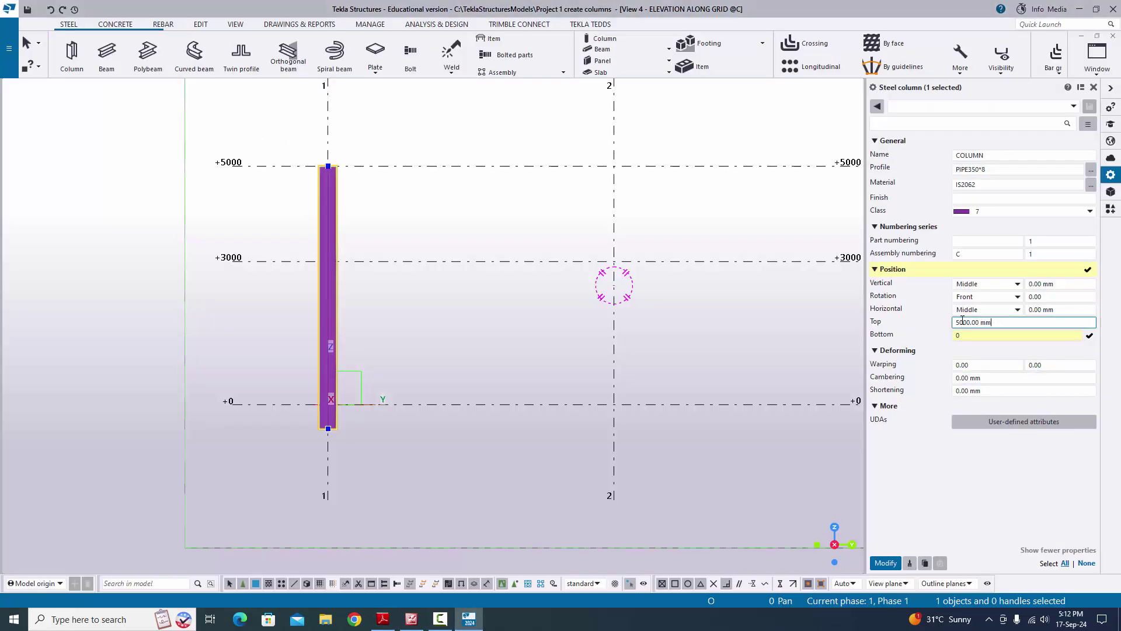
click(1018, 322)
click(887, 562)
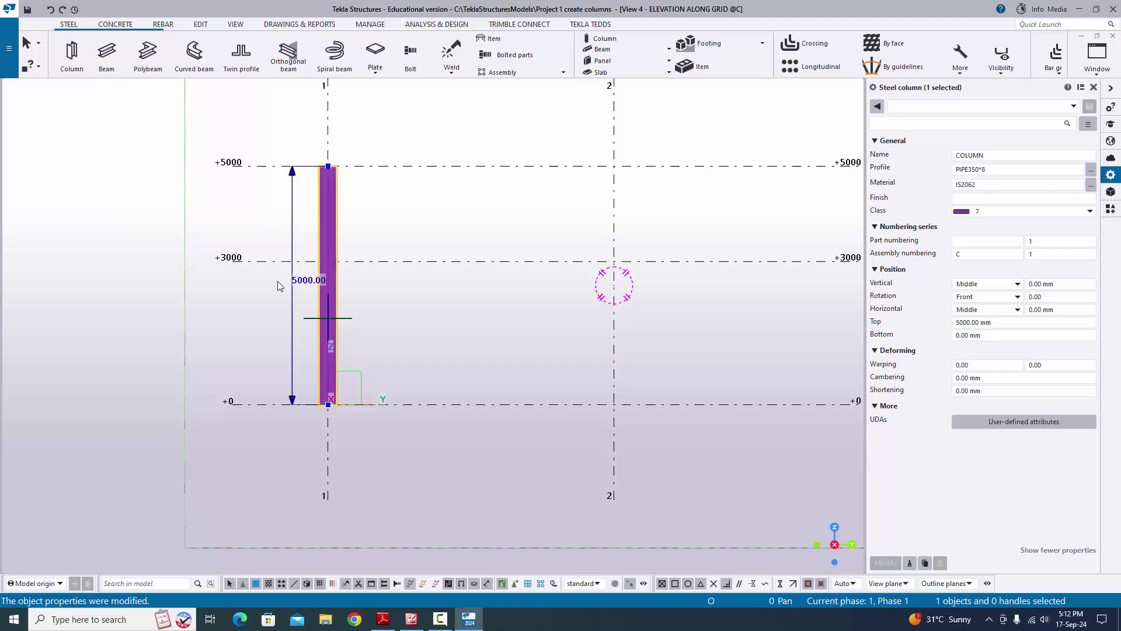
scroll(292, 283, up, 2)
scroll(362, 326, down, 1)
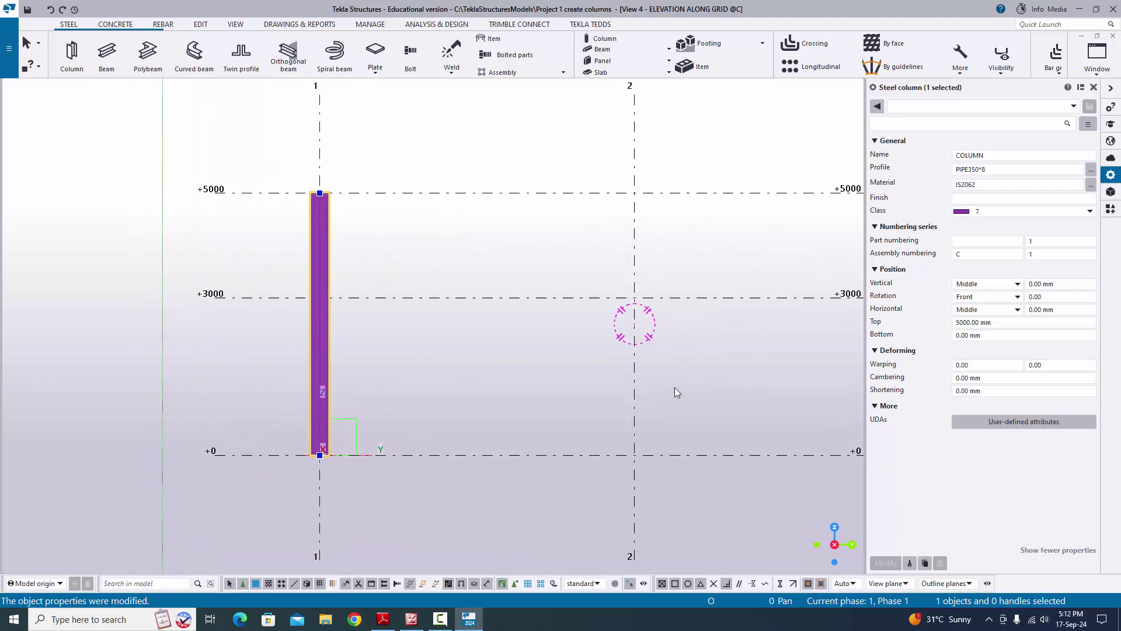
click(1096, 56)
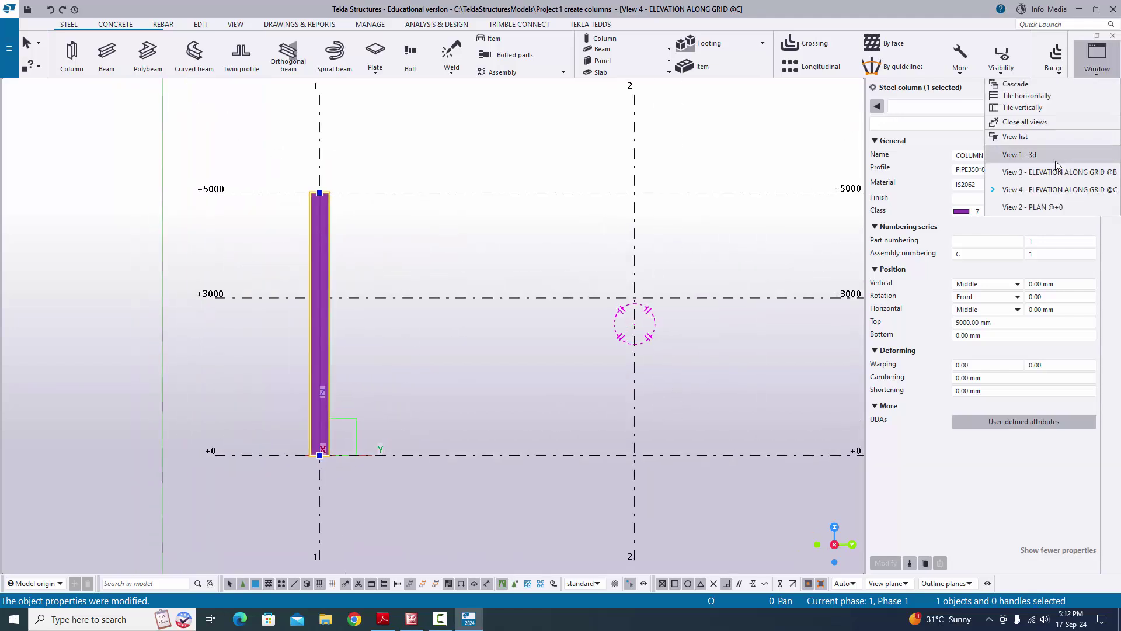
Switch back to the View 1 - 3d view.
click(1056, 156)
scroll(418, 274, up, 3)
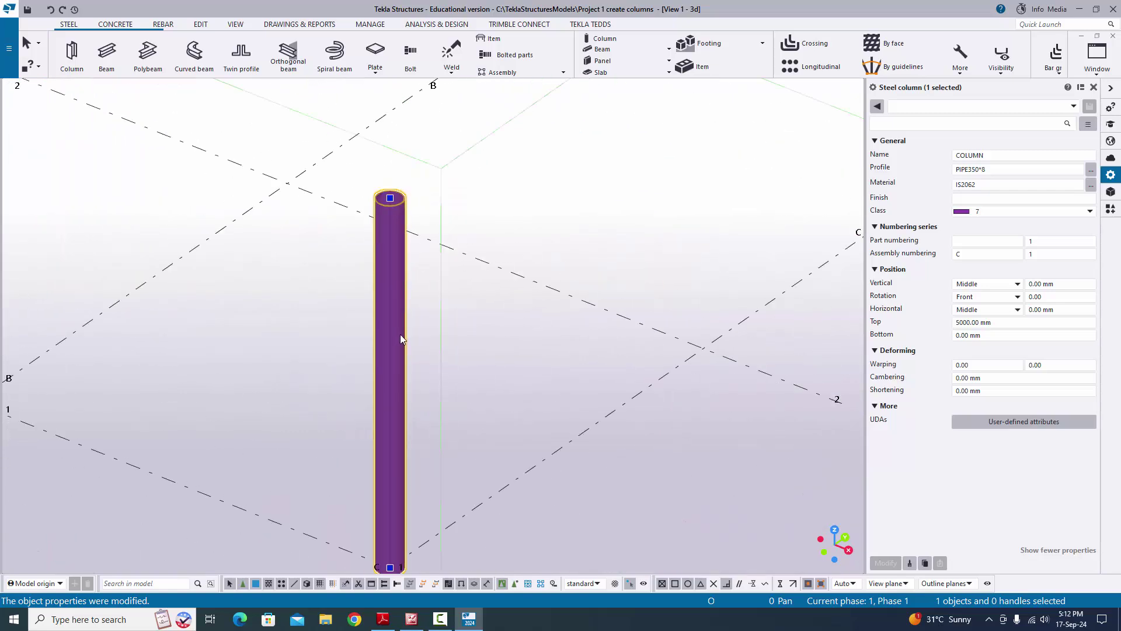
scroll(399, 275, up, 1)
scroll(399, 275, down, 1)
scroll(374, 213, up, 3)
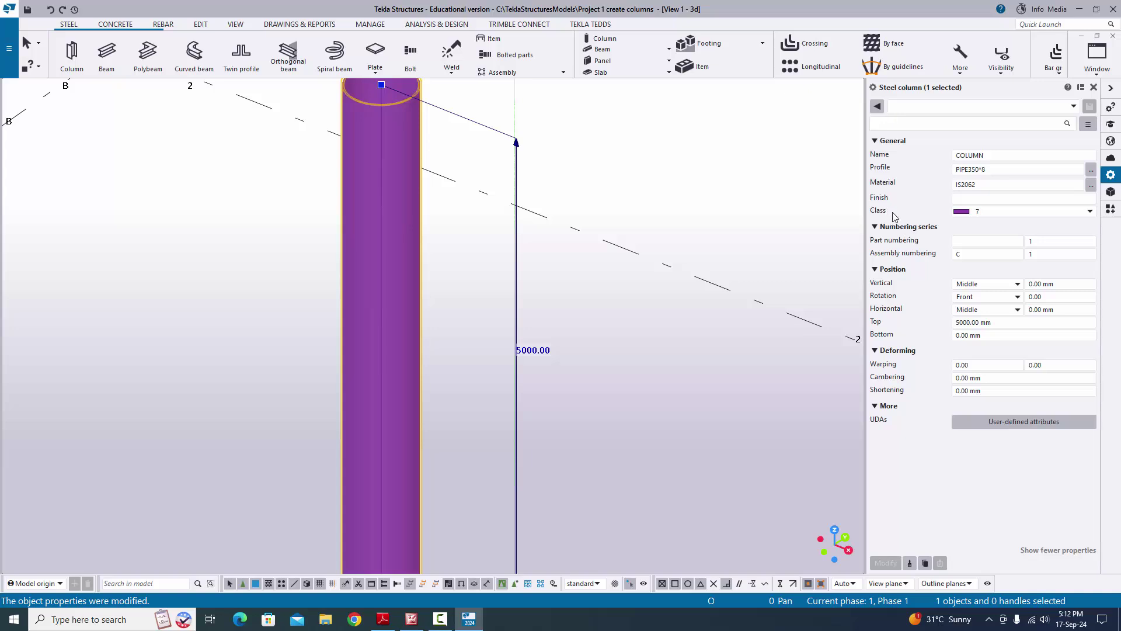
Set the column's Class to 5 and modify it, turning it green.
click(985, 210)
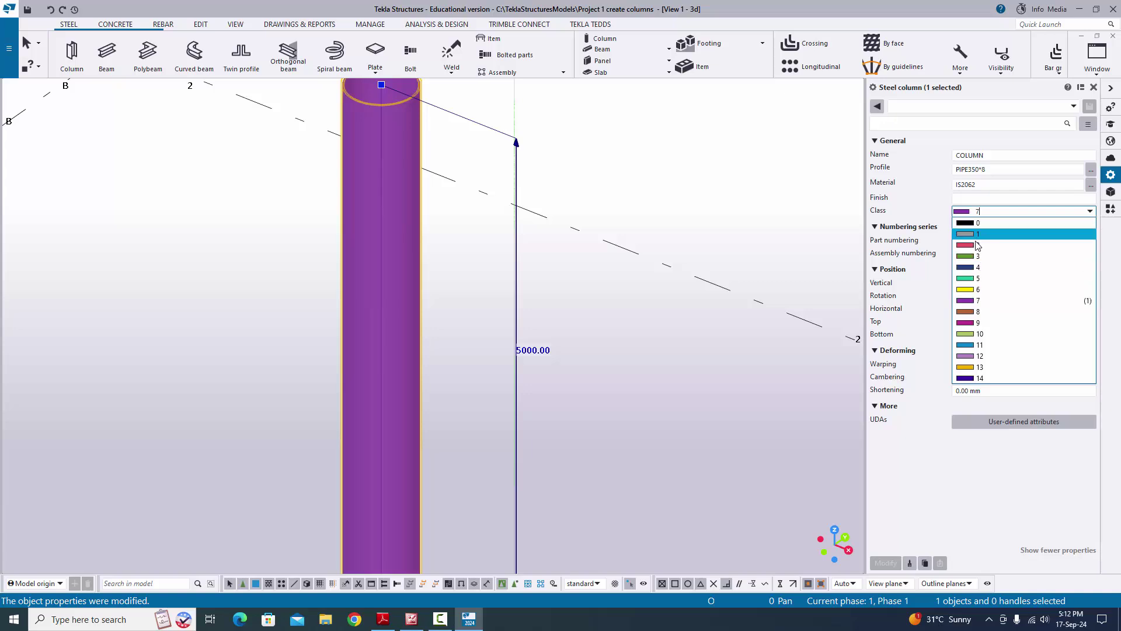
click(979, 278)
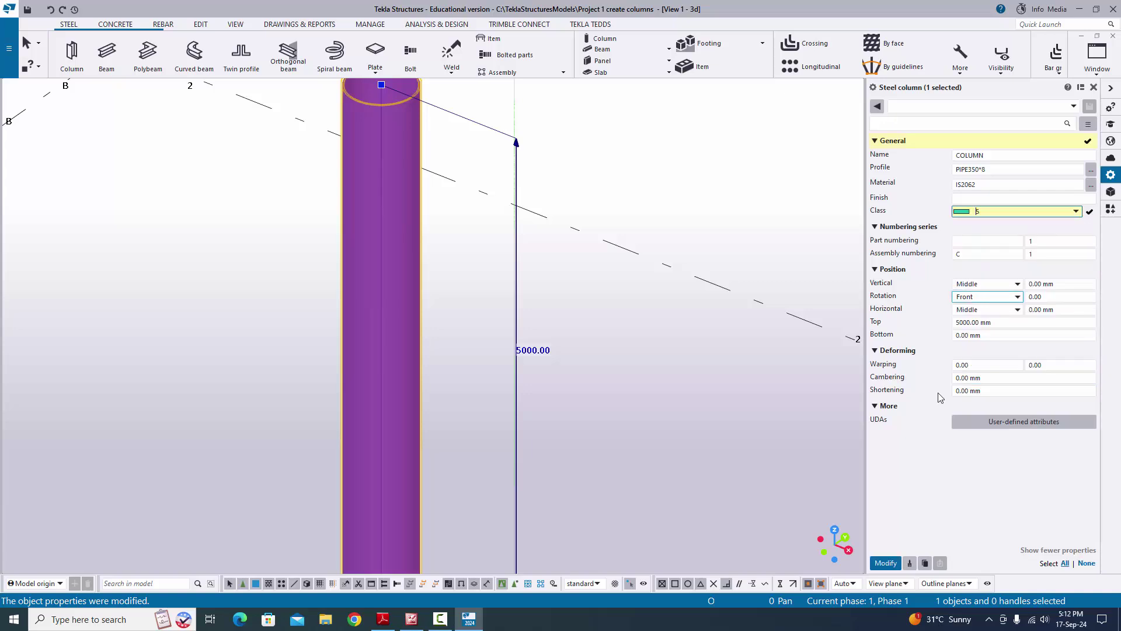
click(885, 563)
ctrl+middle_drag(531, 396, 426, 362)
ctrl+scroll(436, 341, up, 3)
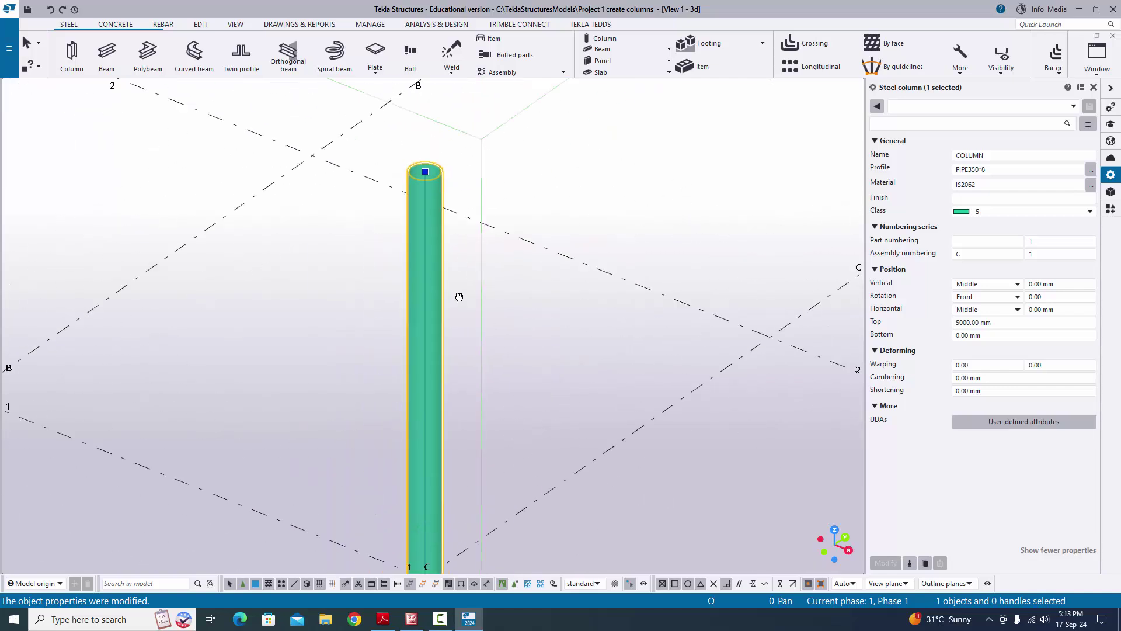
scroll(461, 293, up, 2)
Open the Select Material catalogue for the column and scroll to the IS2062 grade.
click(969, 185)
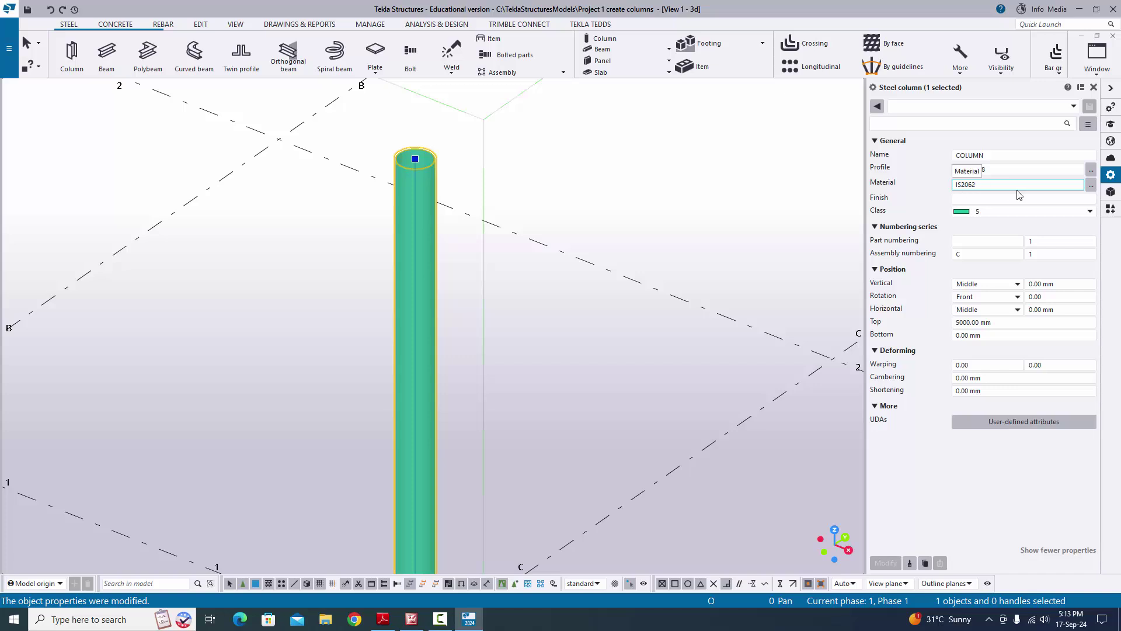
click(1090, 185)
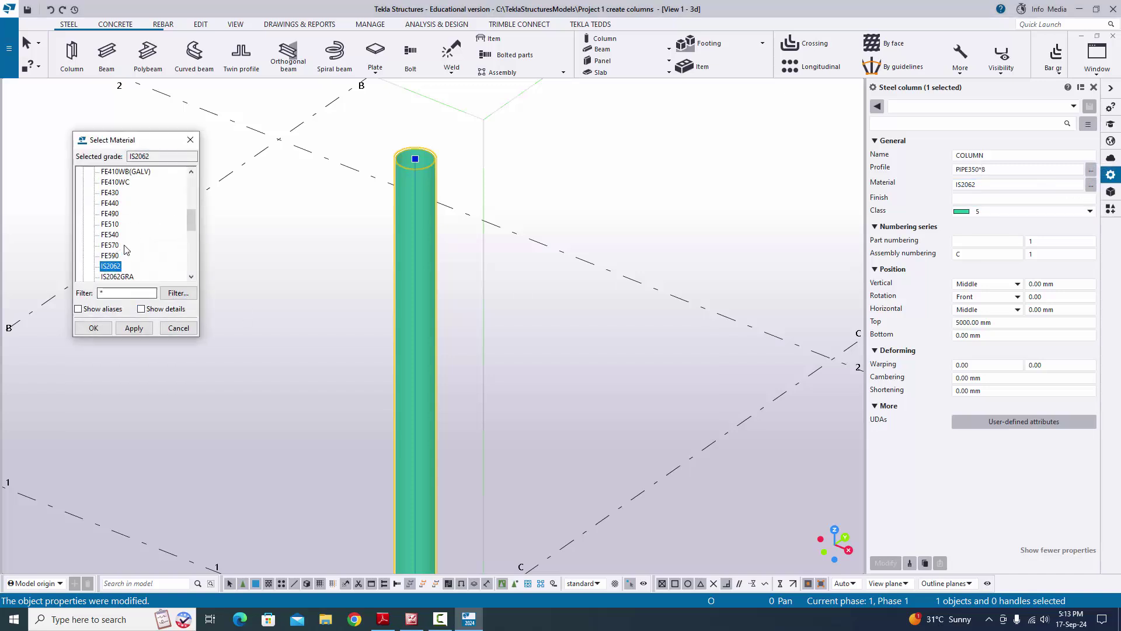
scroll(127, 248, up, 2)
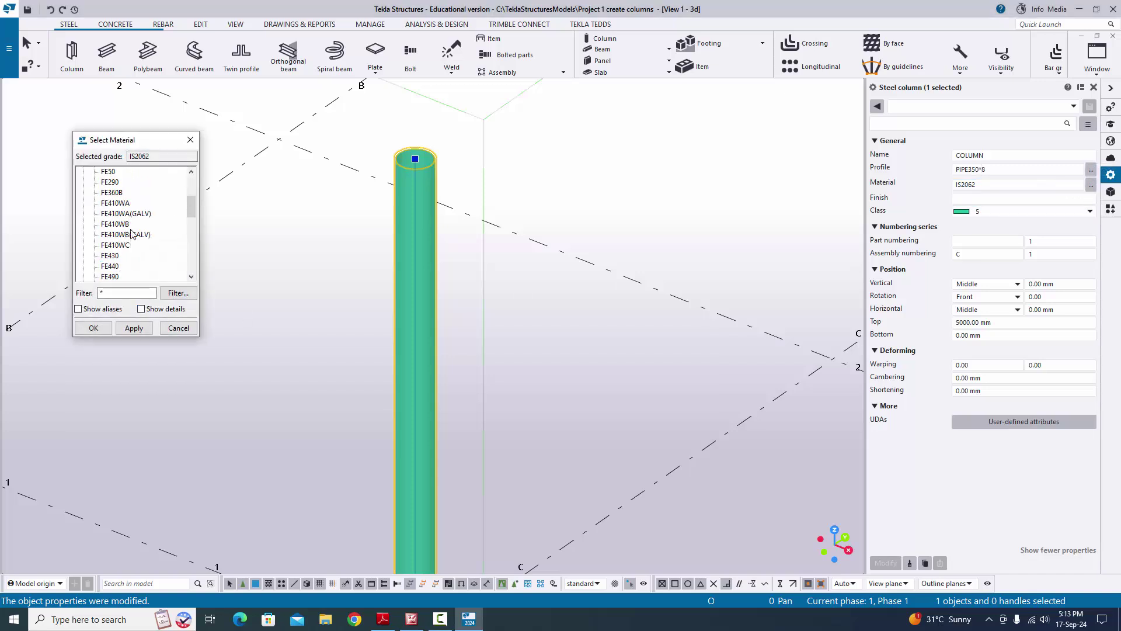
scroll(132, 228, down, 2)
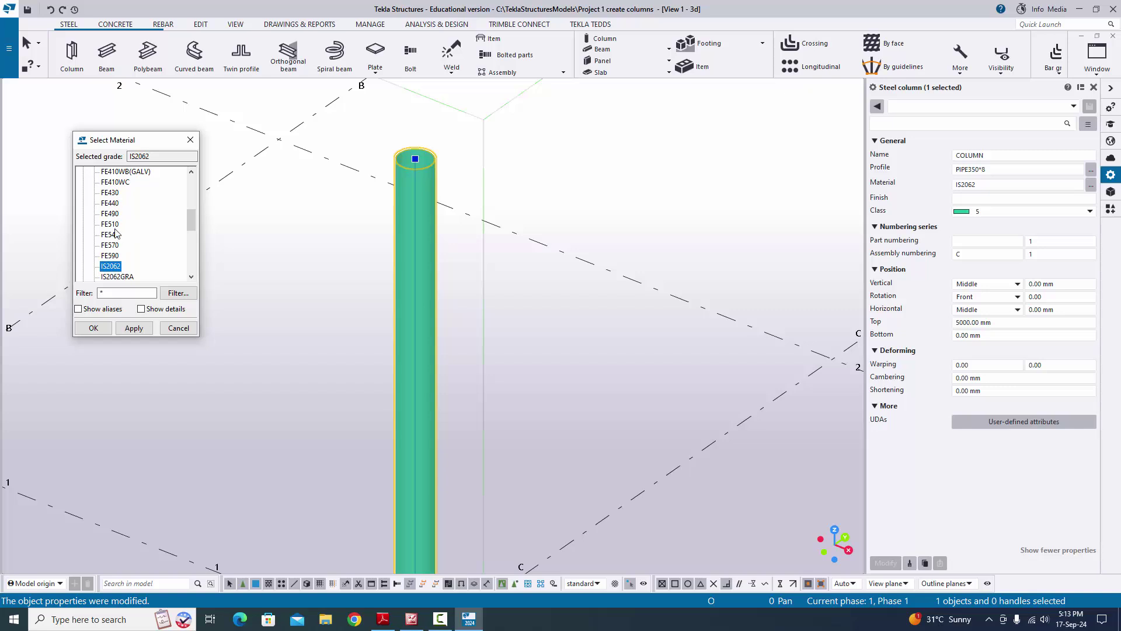
scroll(123, 228, up, 5)
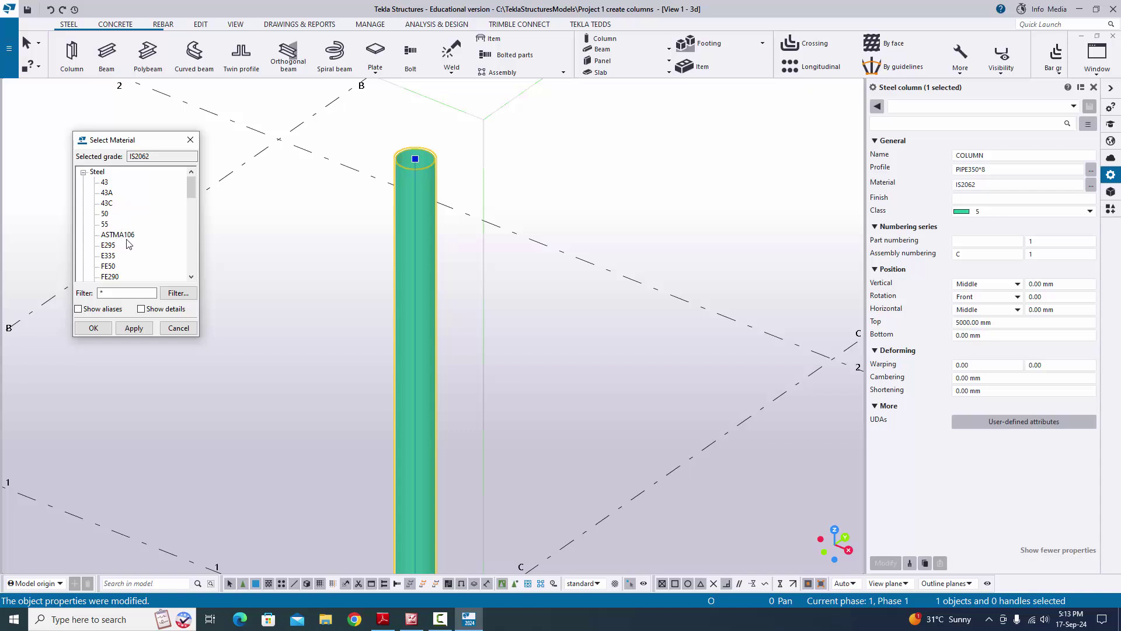
scroll(128, 243, down, 2)
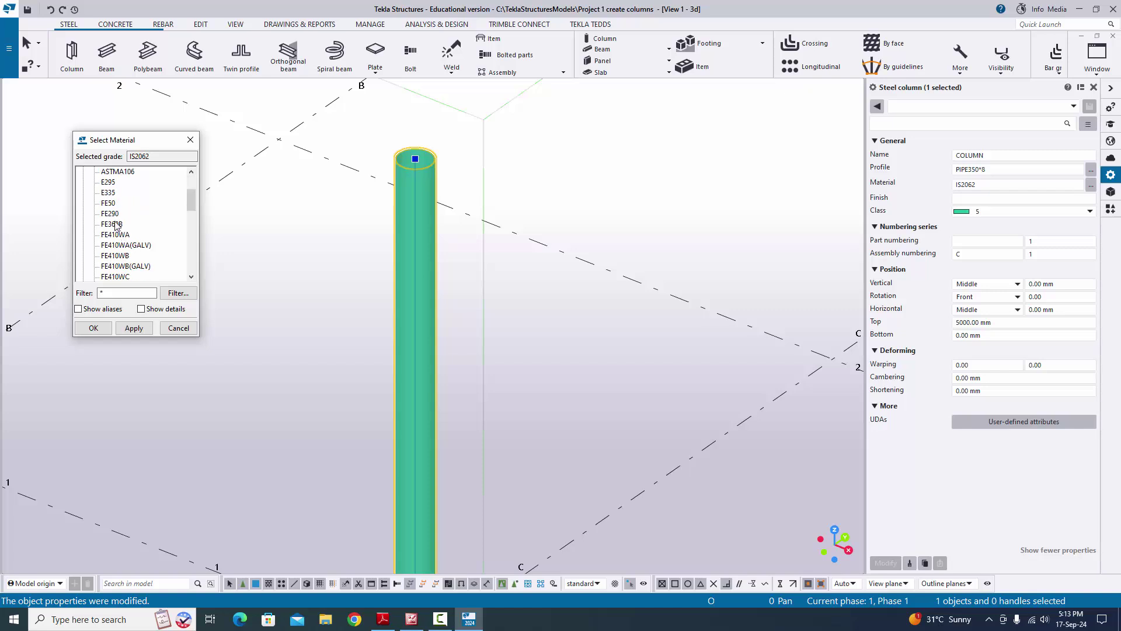
scroll(118, 240, down, 2)
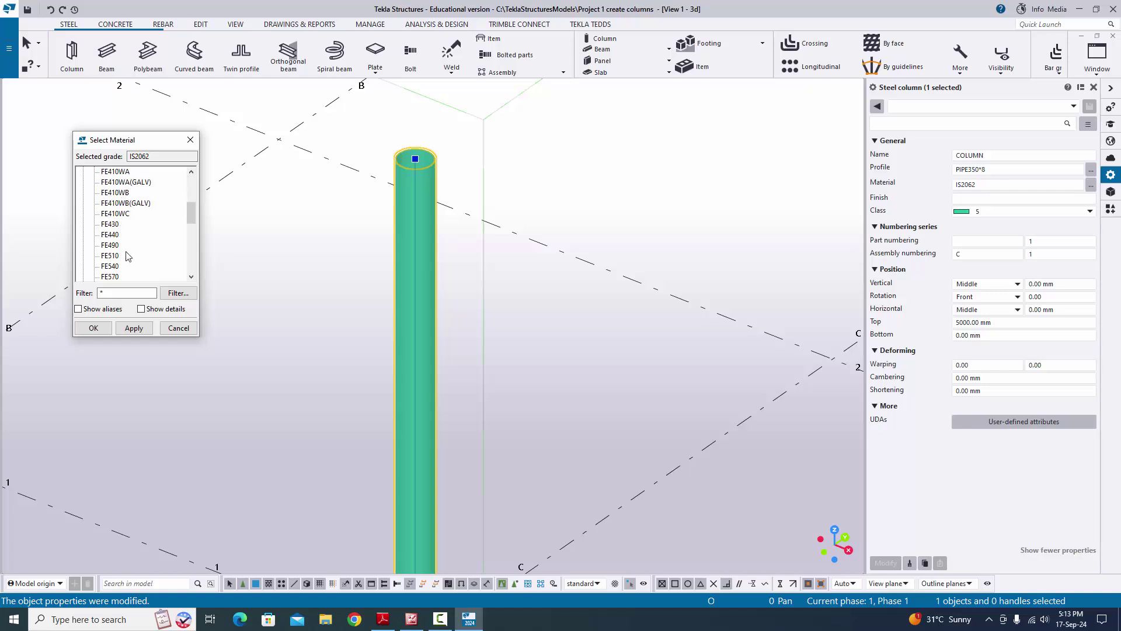
scroll(124, 246, down, 2)
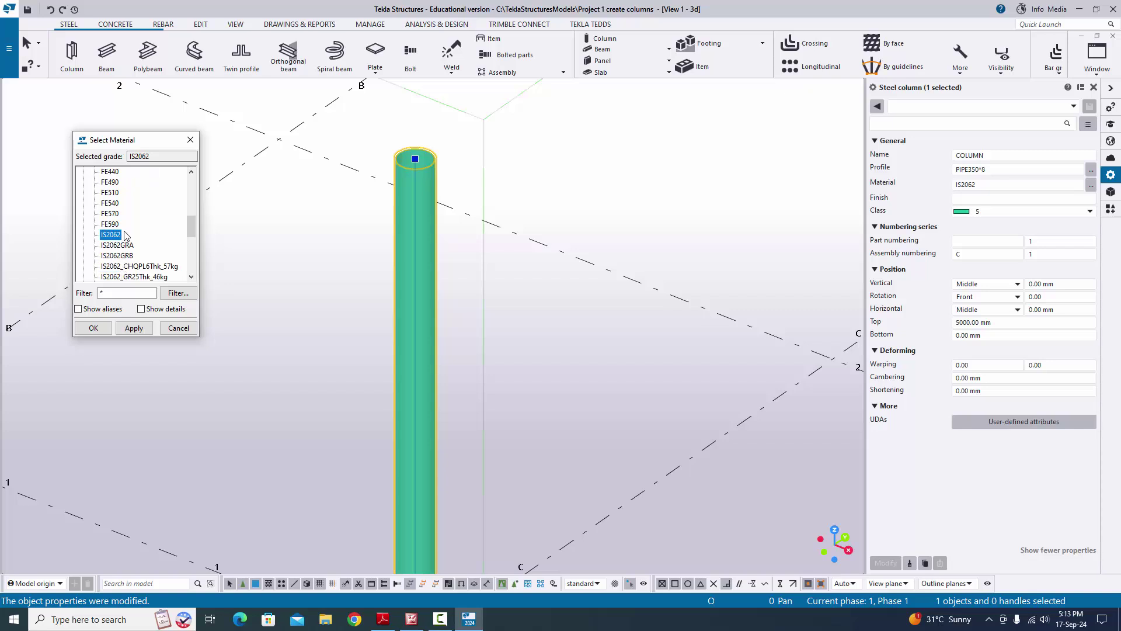